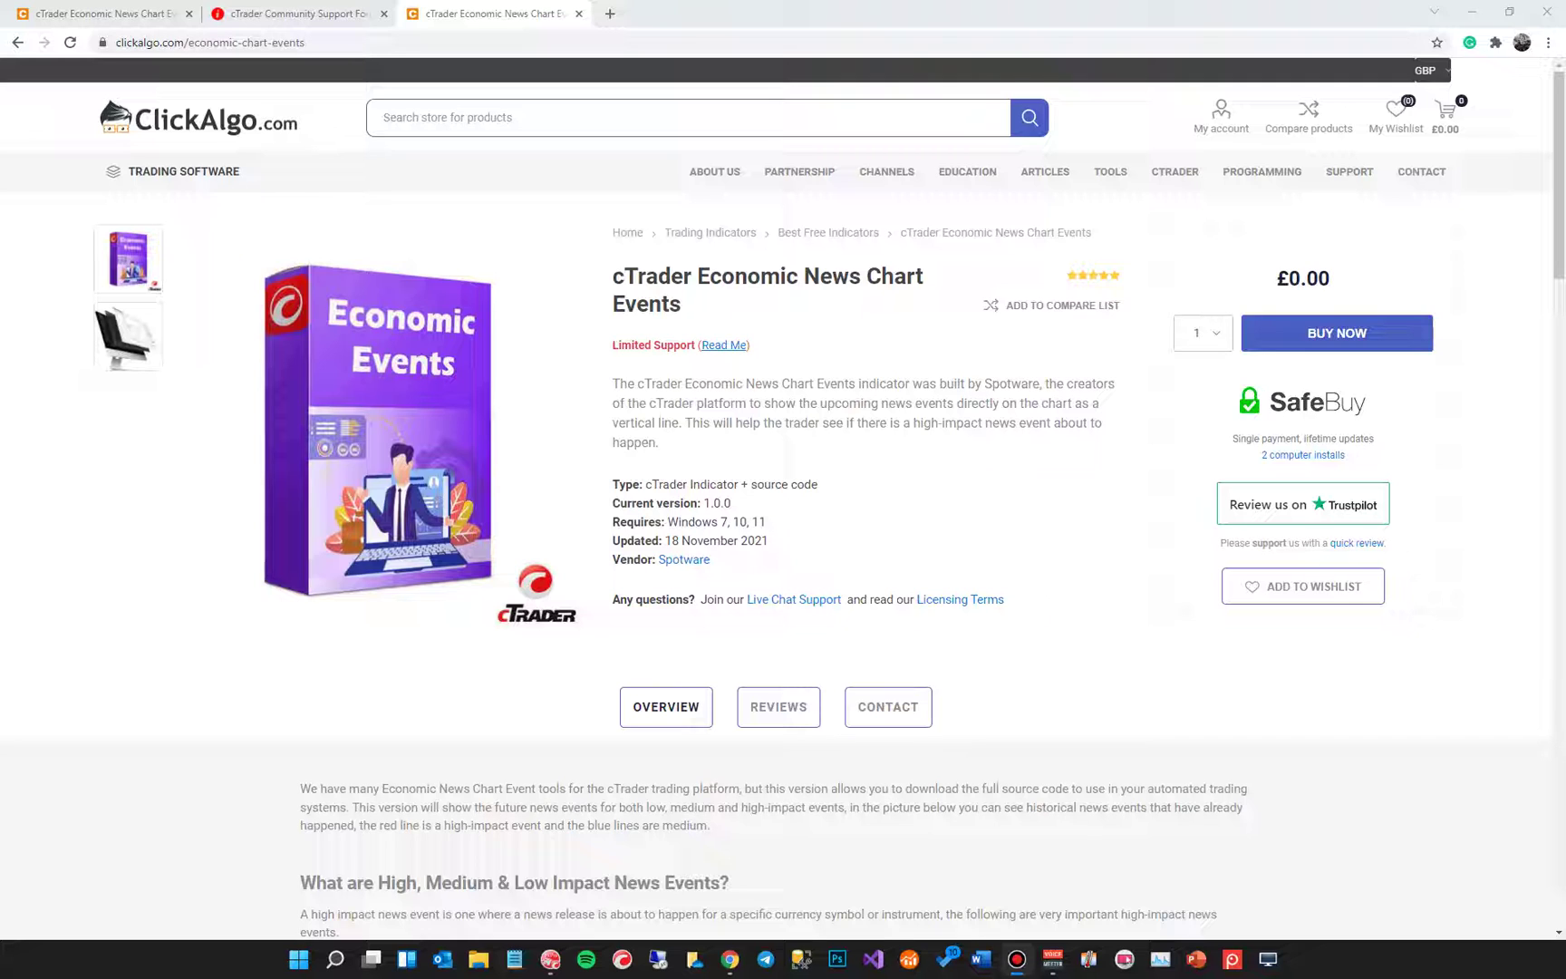
Step: Scroll down through the cTrader Economic News Chart Events product page on ClickAlgo.com
scroll(500, 350, down, 5)
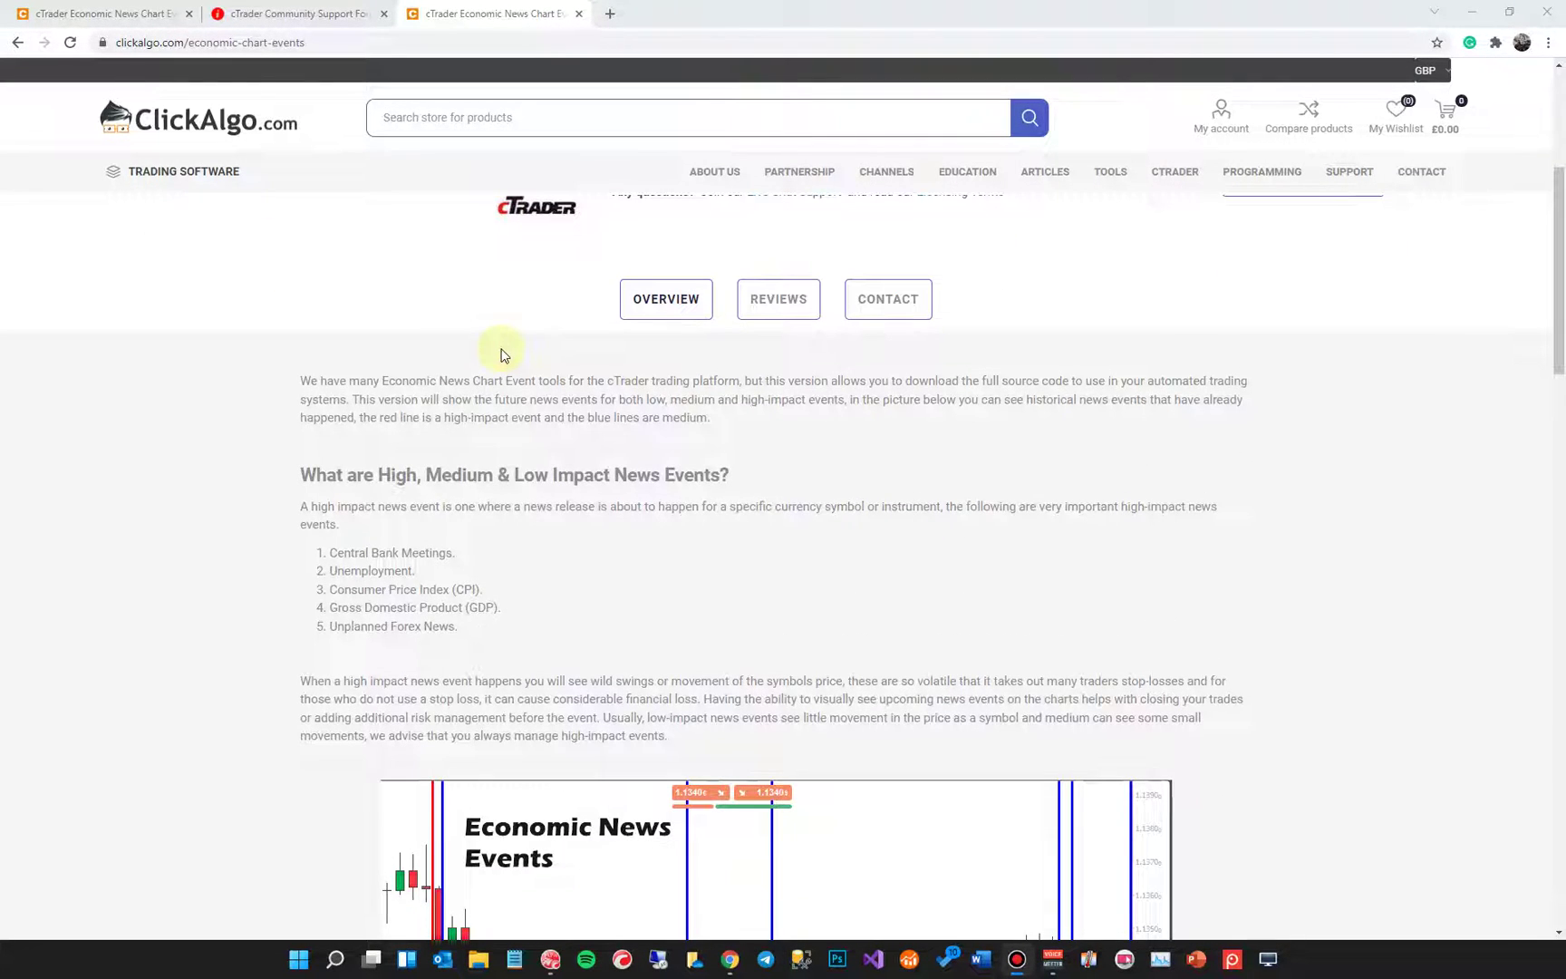
scroll(504, 353, down, 10)
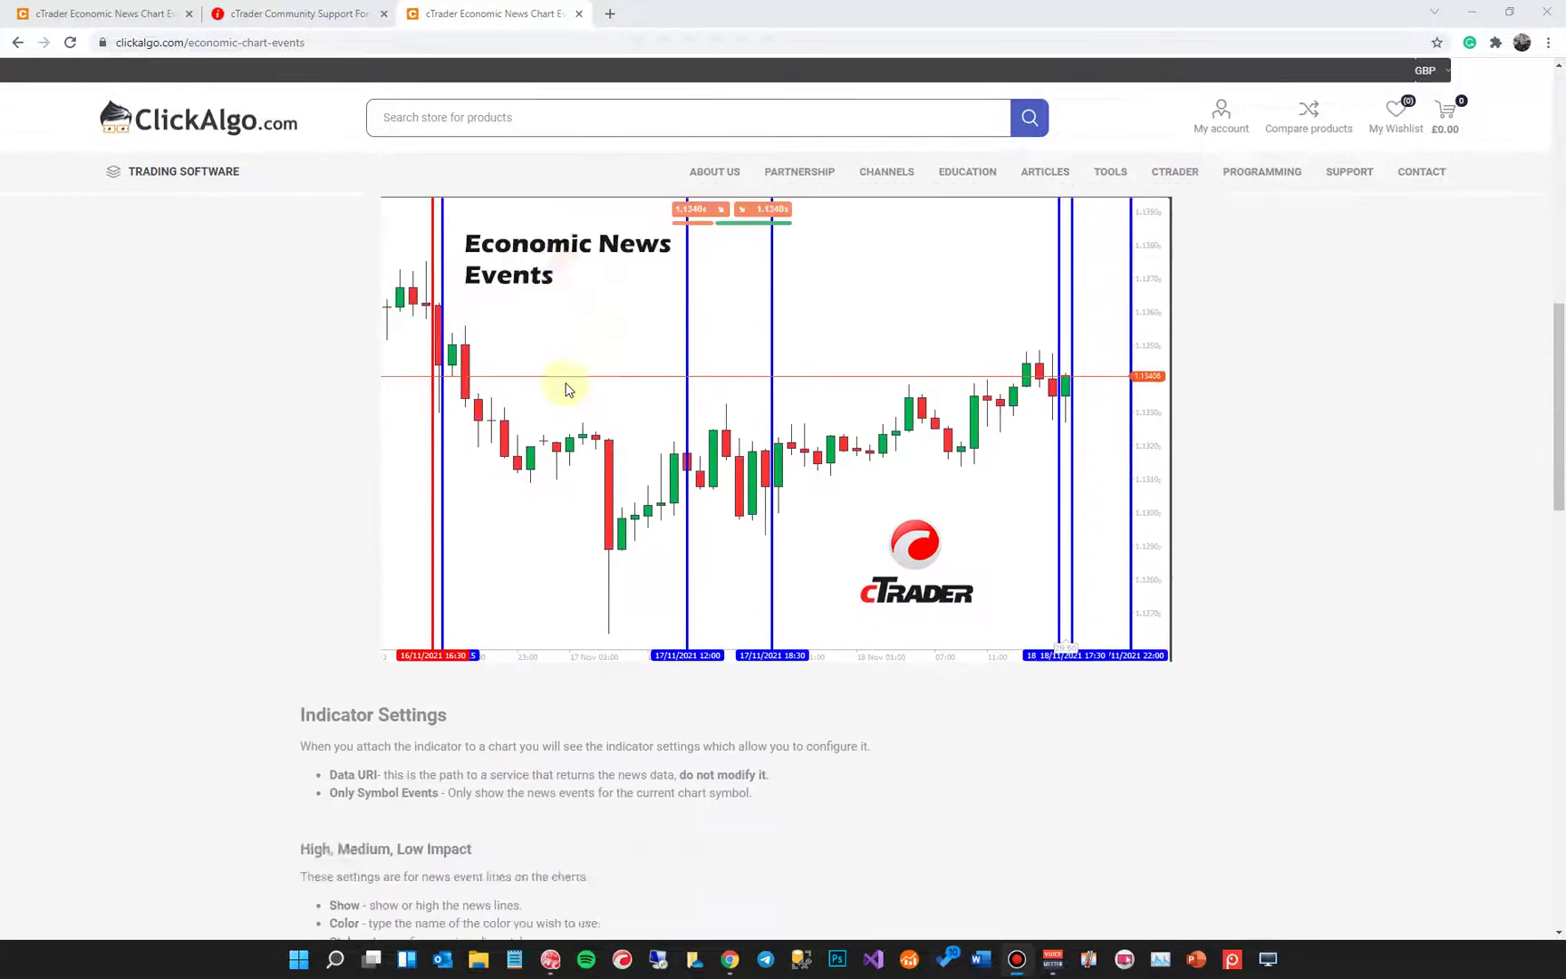
scroll(560, 393, up, 5)
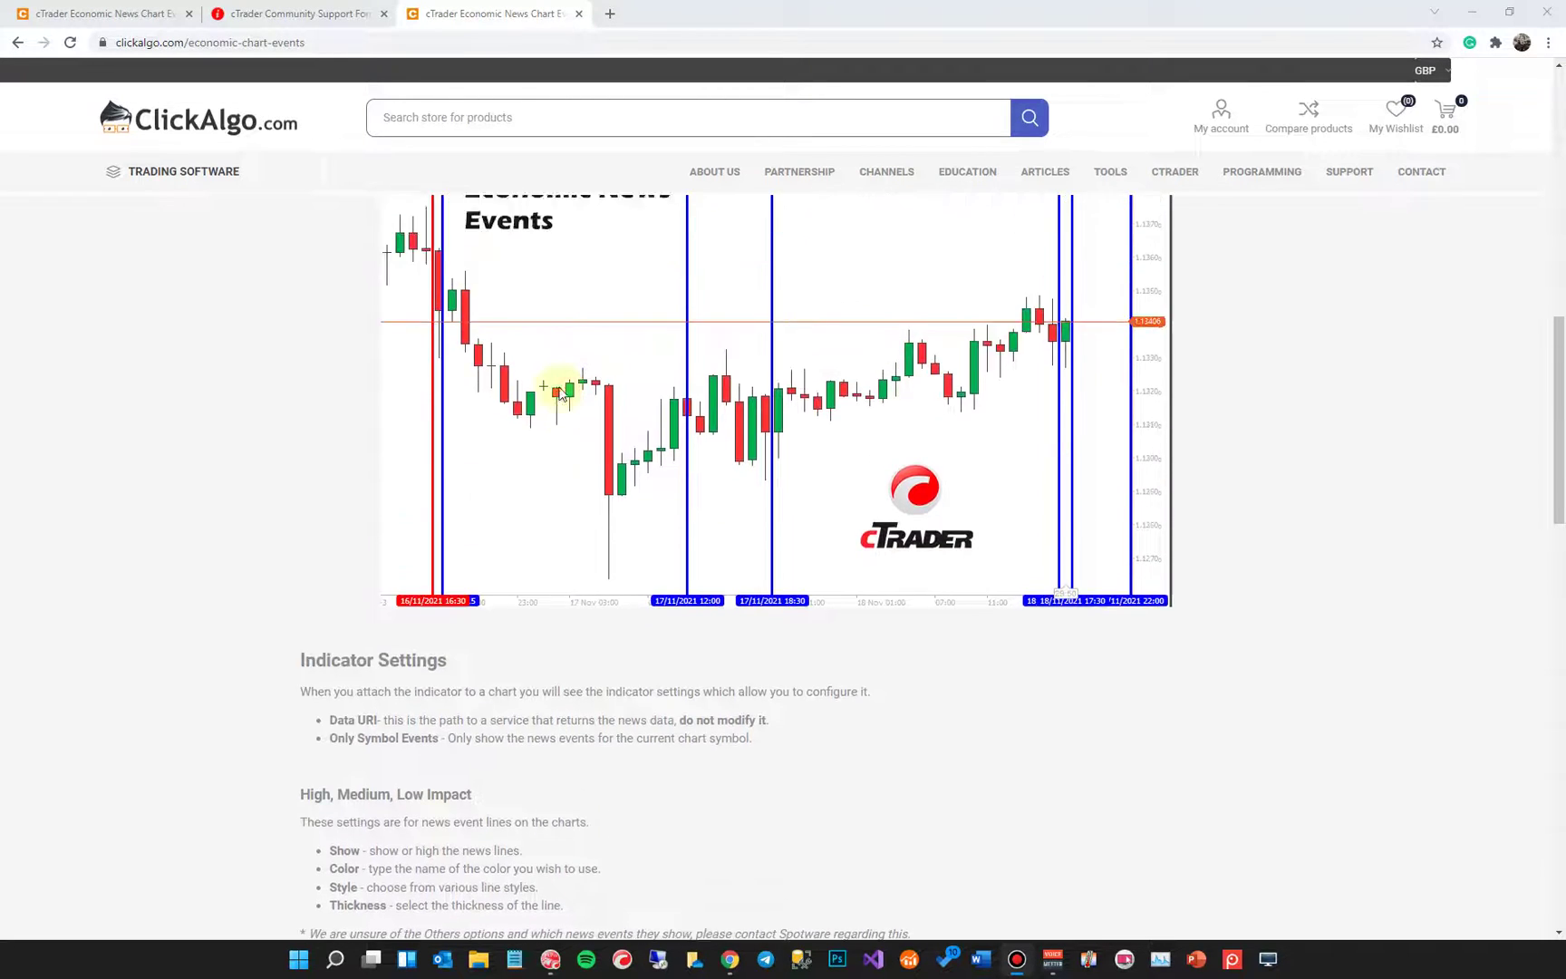
scroll(555, 398, down, 6)
scroll(554, 398, down, 1)
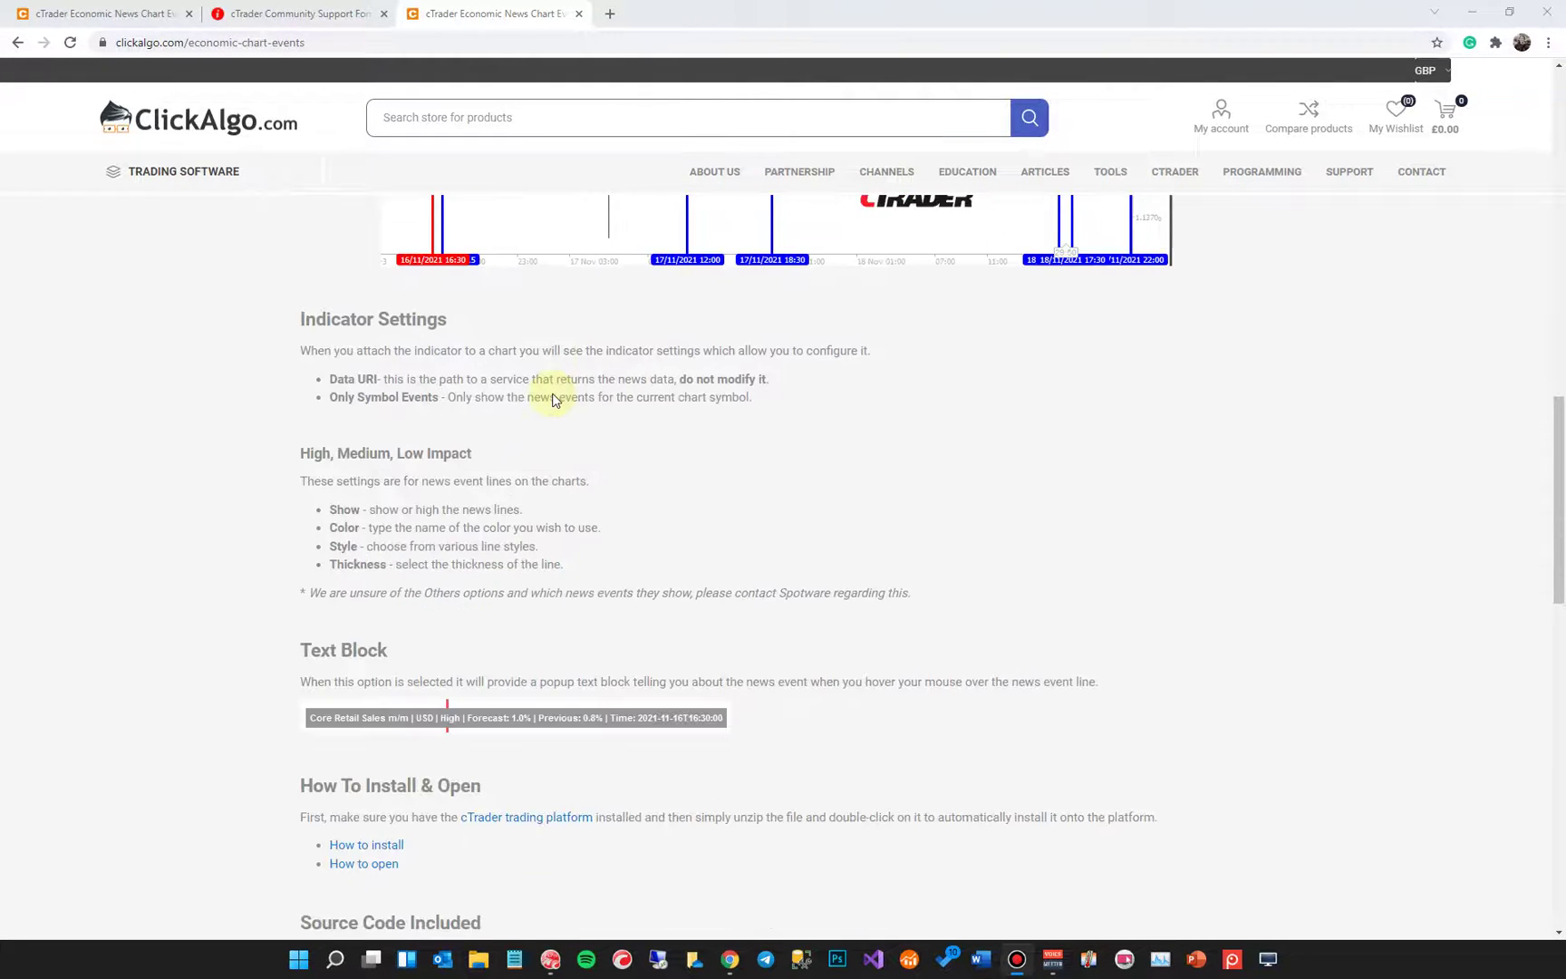
scroll(551, 402, down, 5)
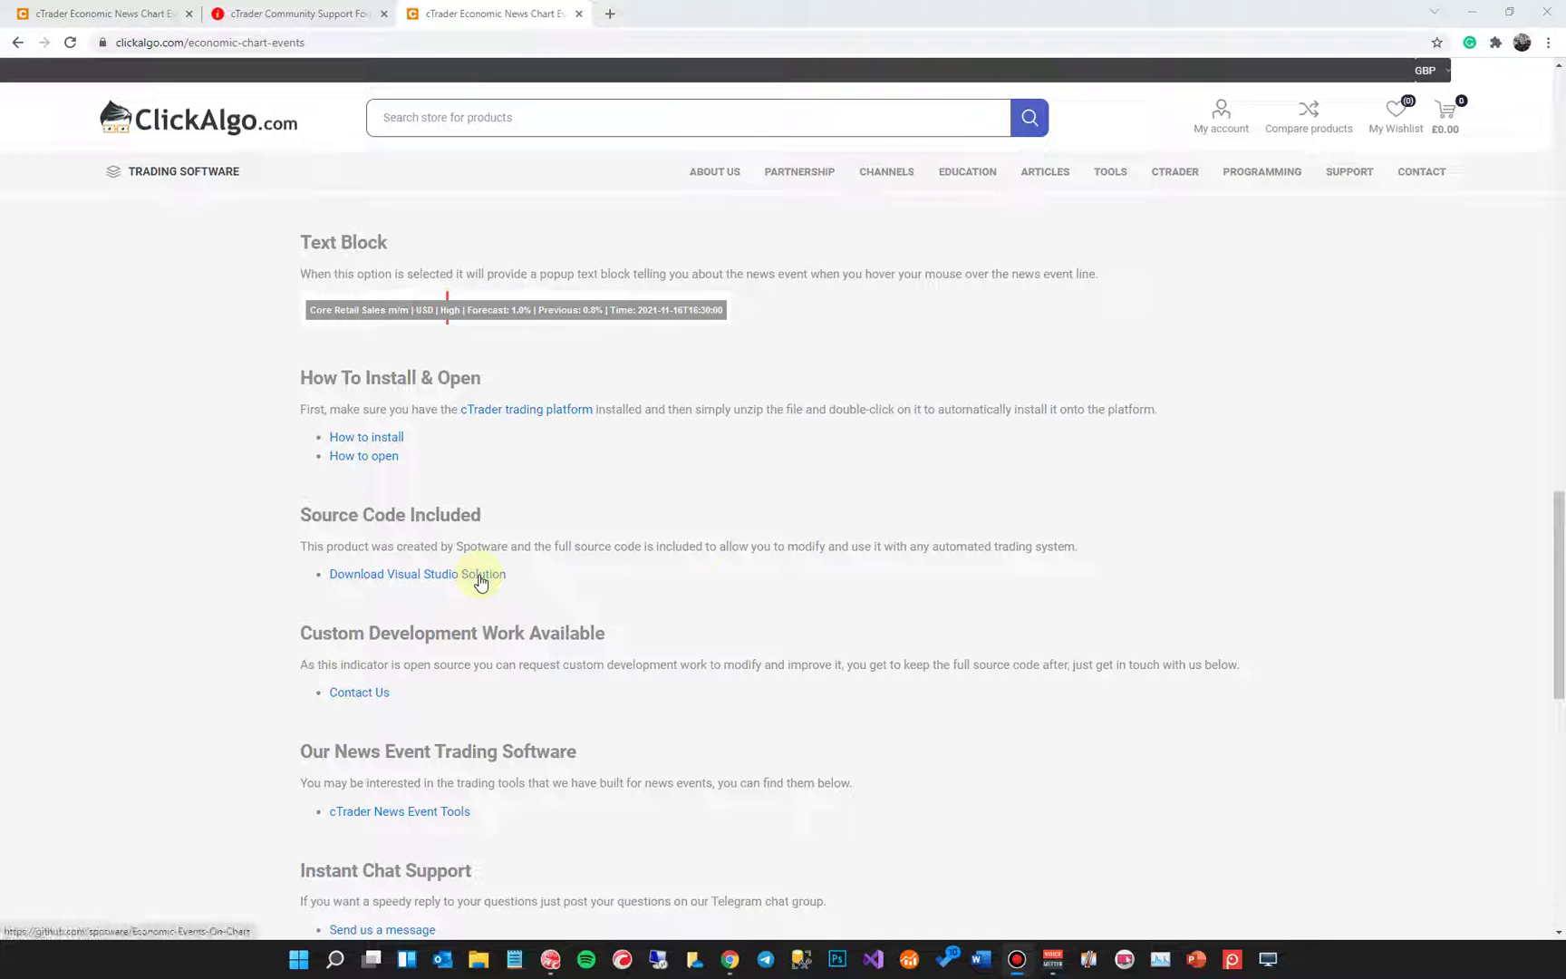
Step: Return to the top of the product page, then switch to the cTrader platform
scroll(483, 583, down, 4)
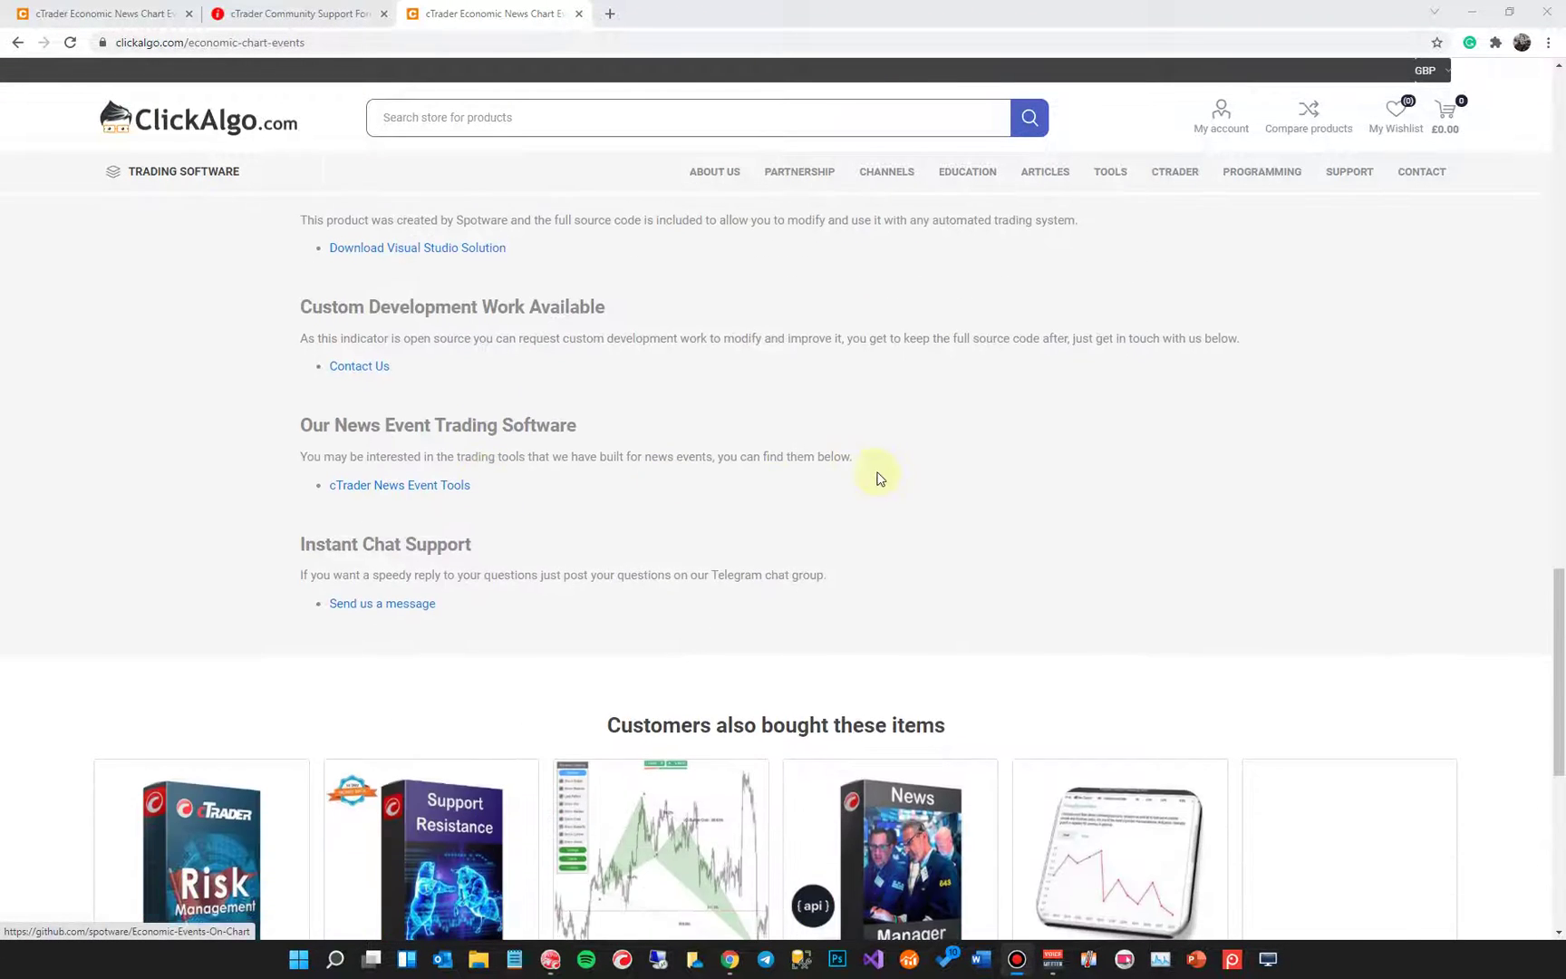
scroll(879, 462, up, 12)
scroll(874, 458, up, 7)
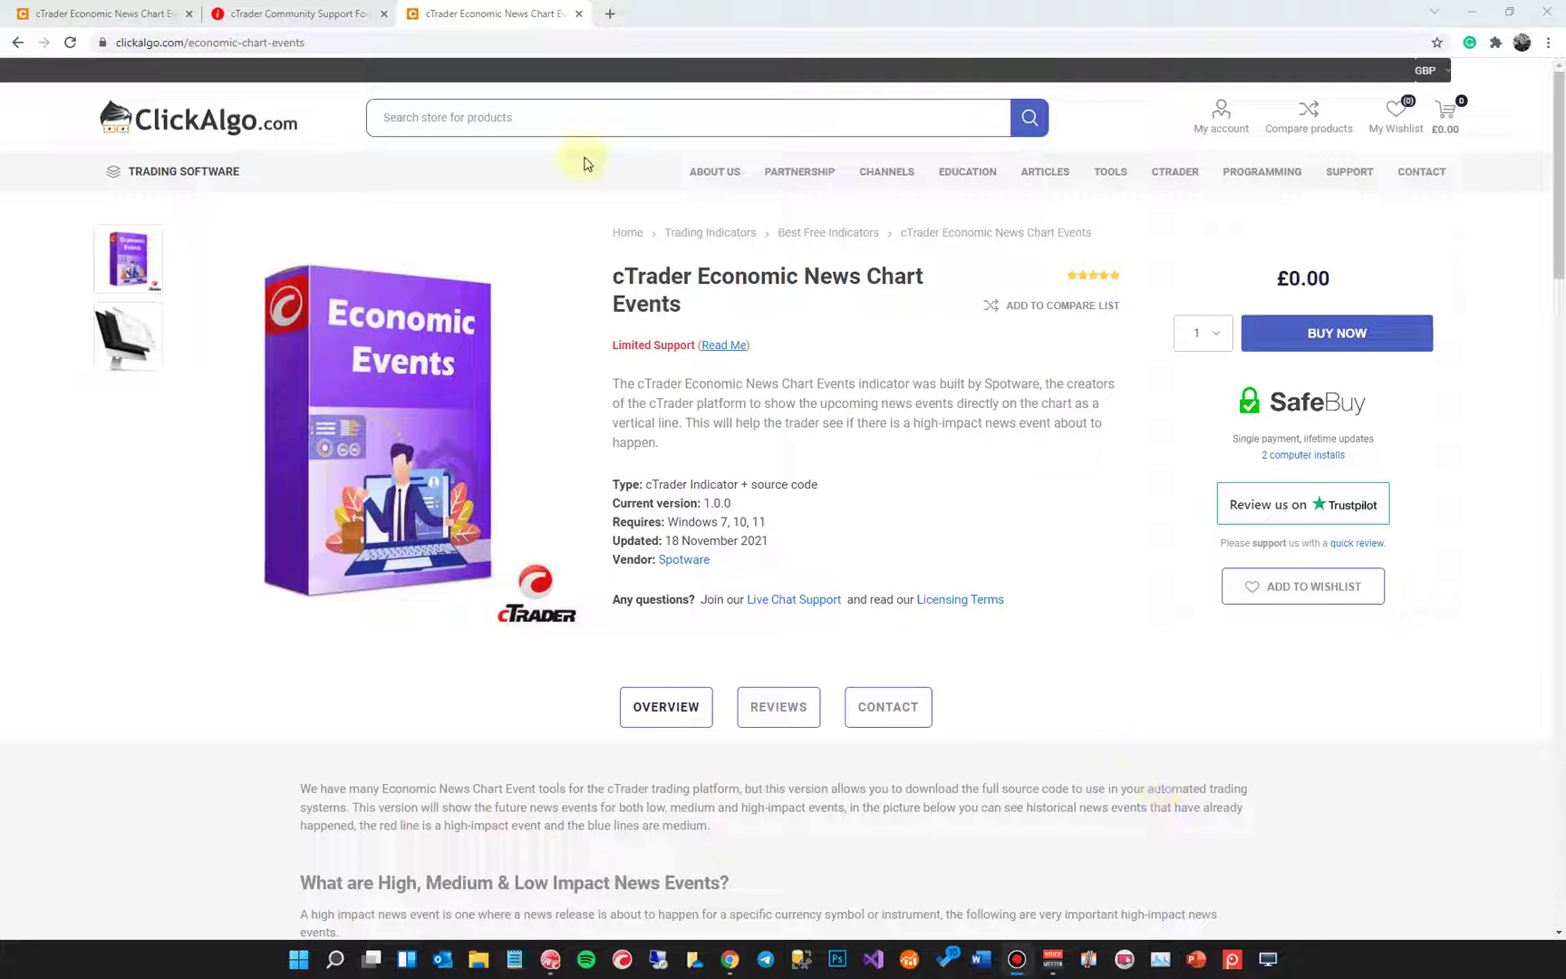
click(445, 128)
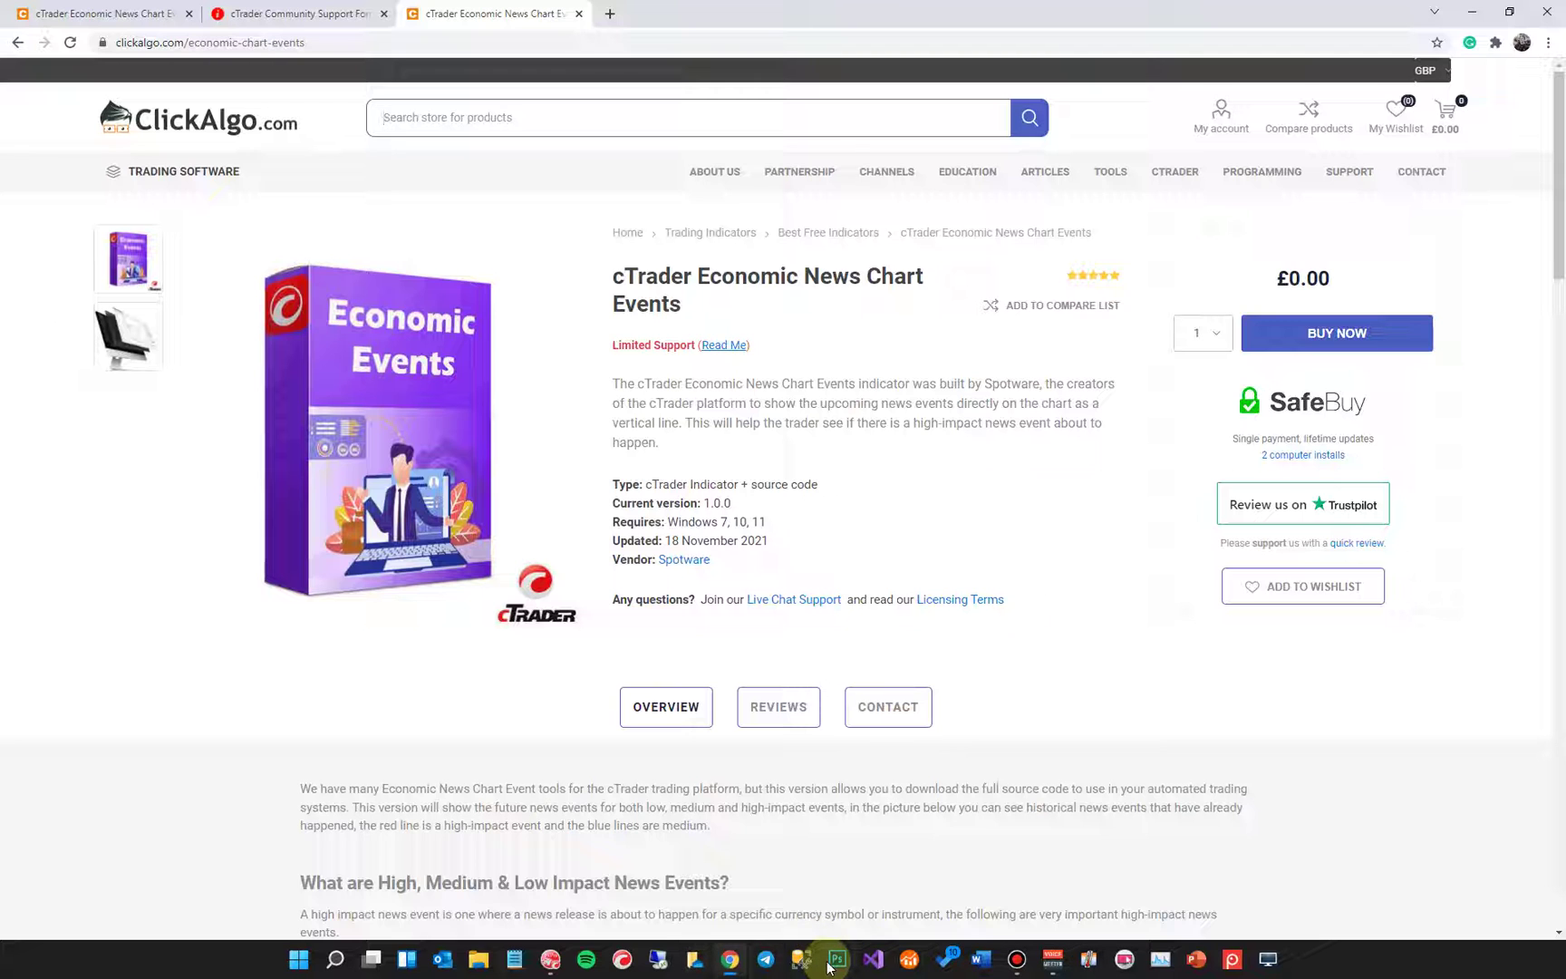
click(550, 958)
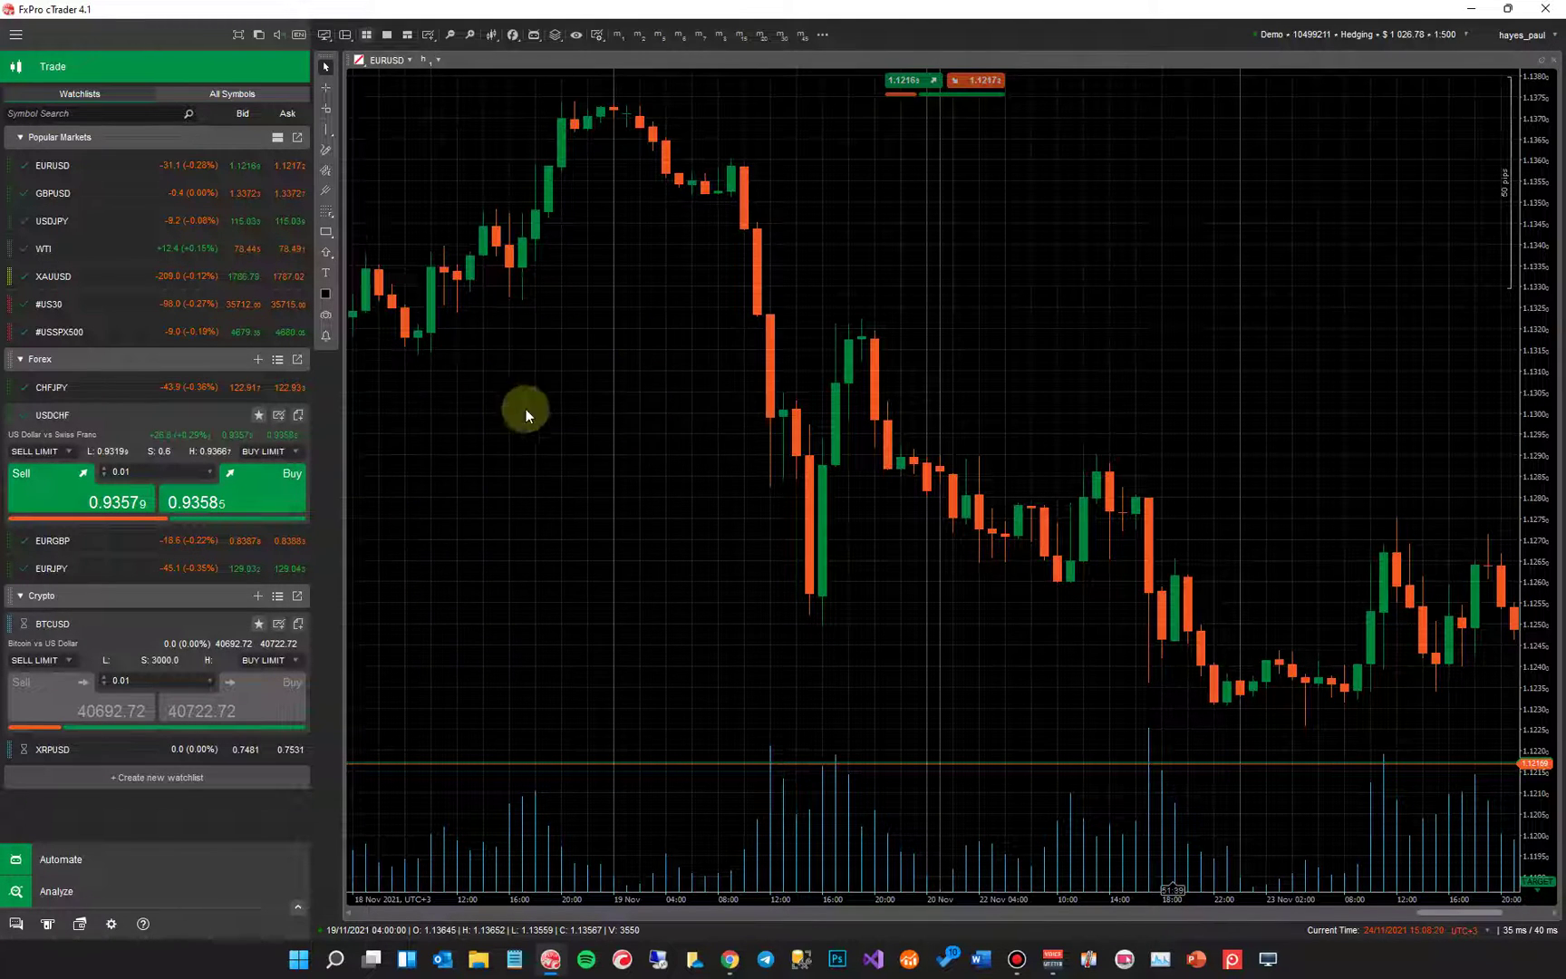
Step: Search 'econom' in cTrader so Economic Events On Chart is listed
click(381, 61)
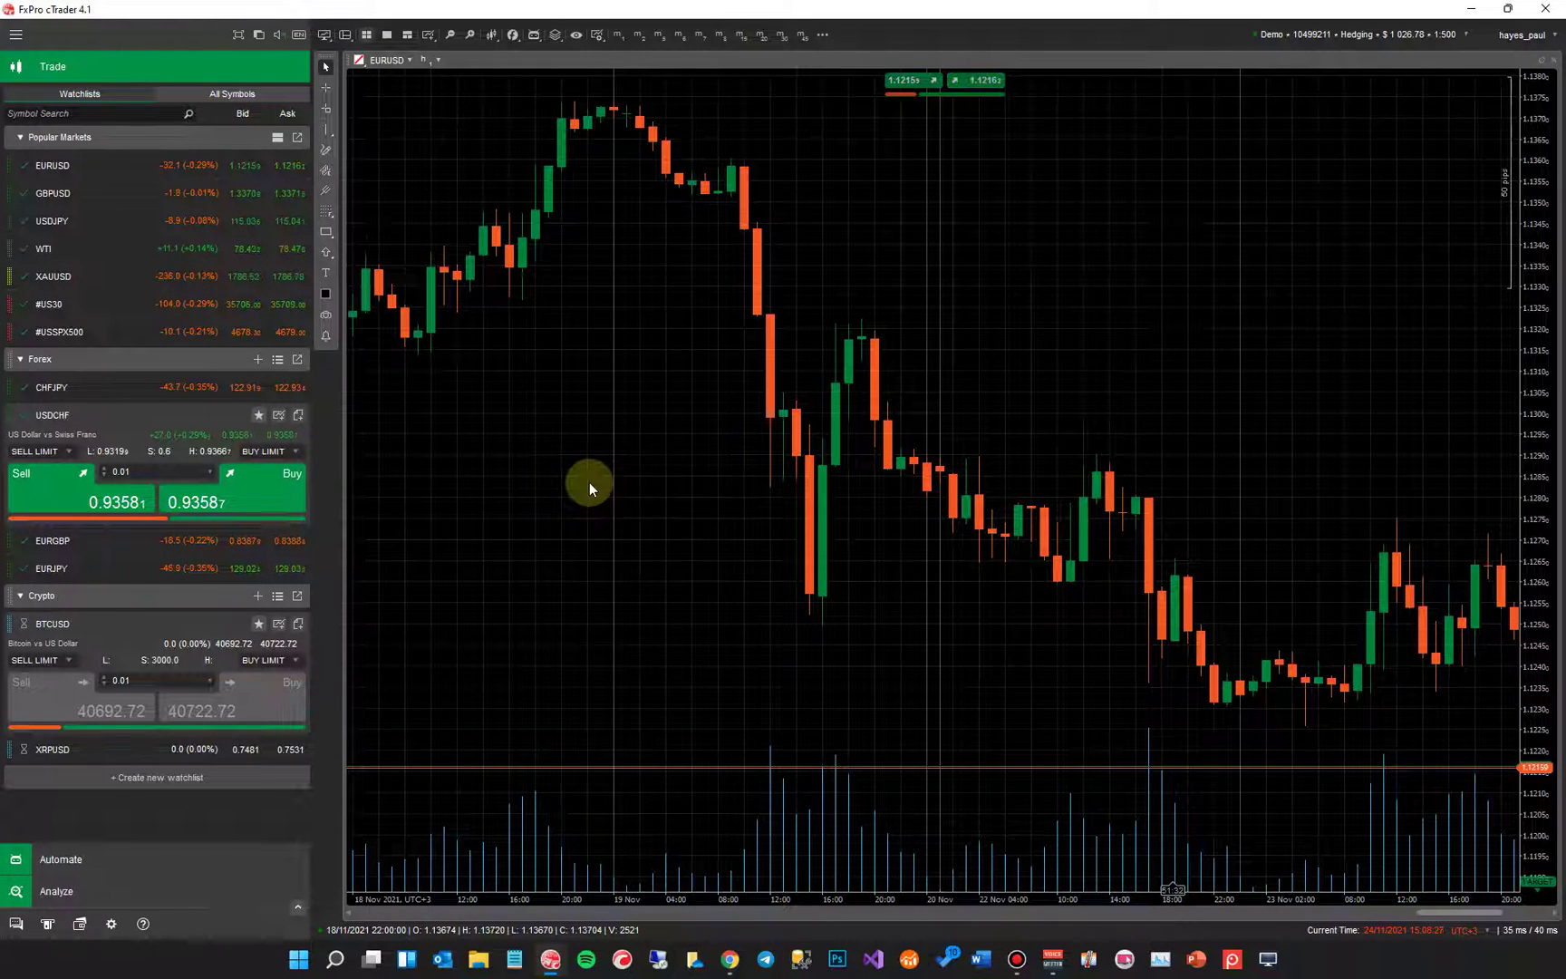
text(economic events)
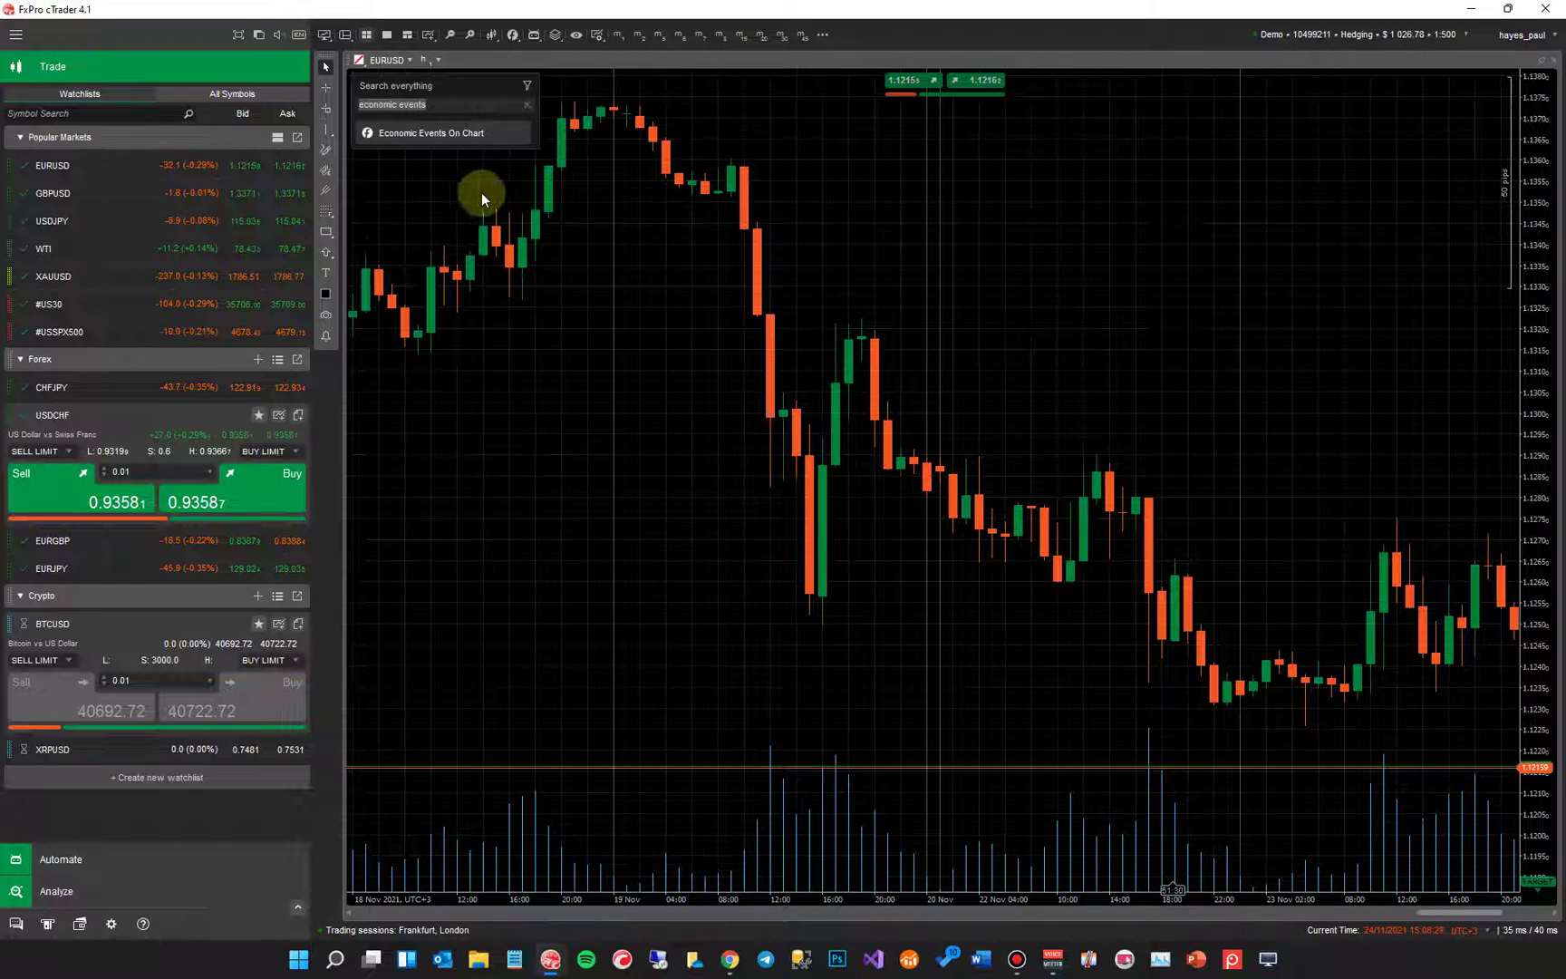
click(526, 104)
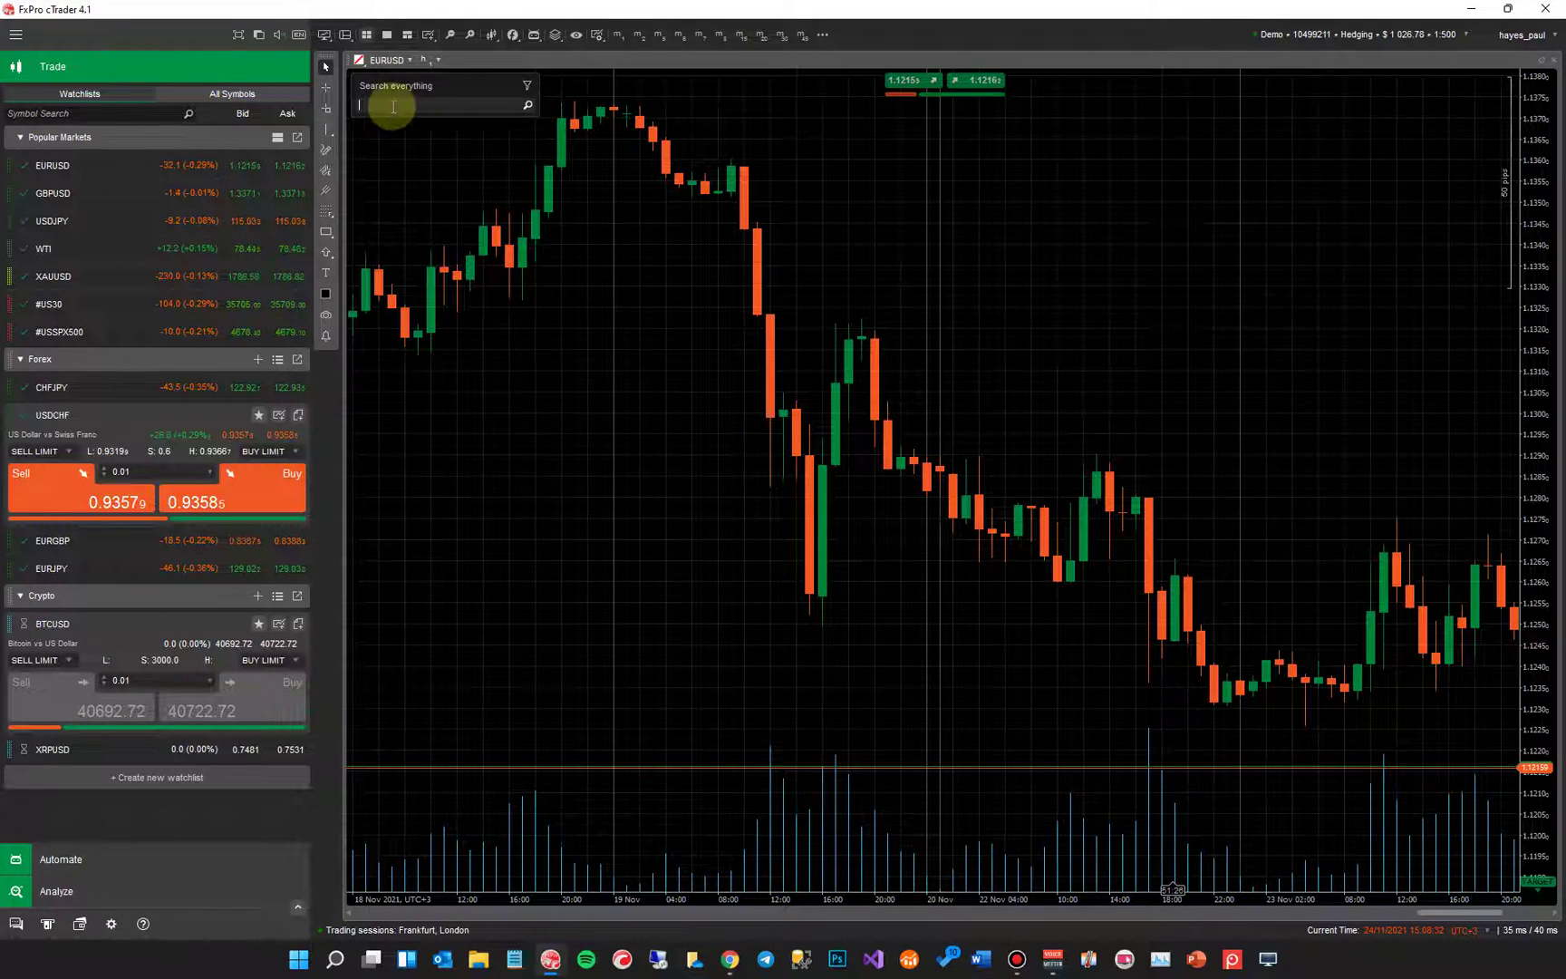
text(economic)
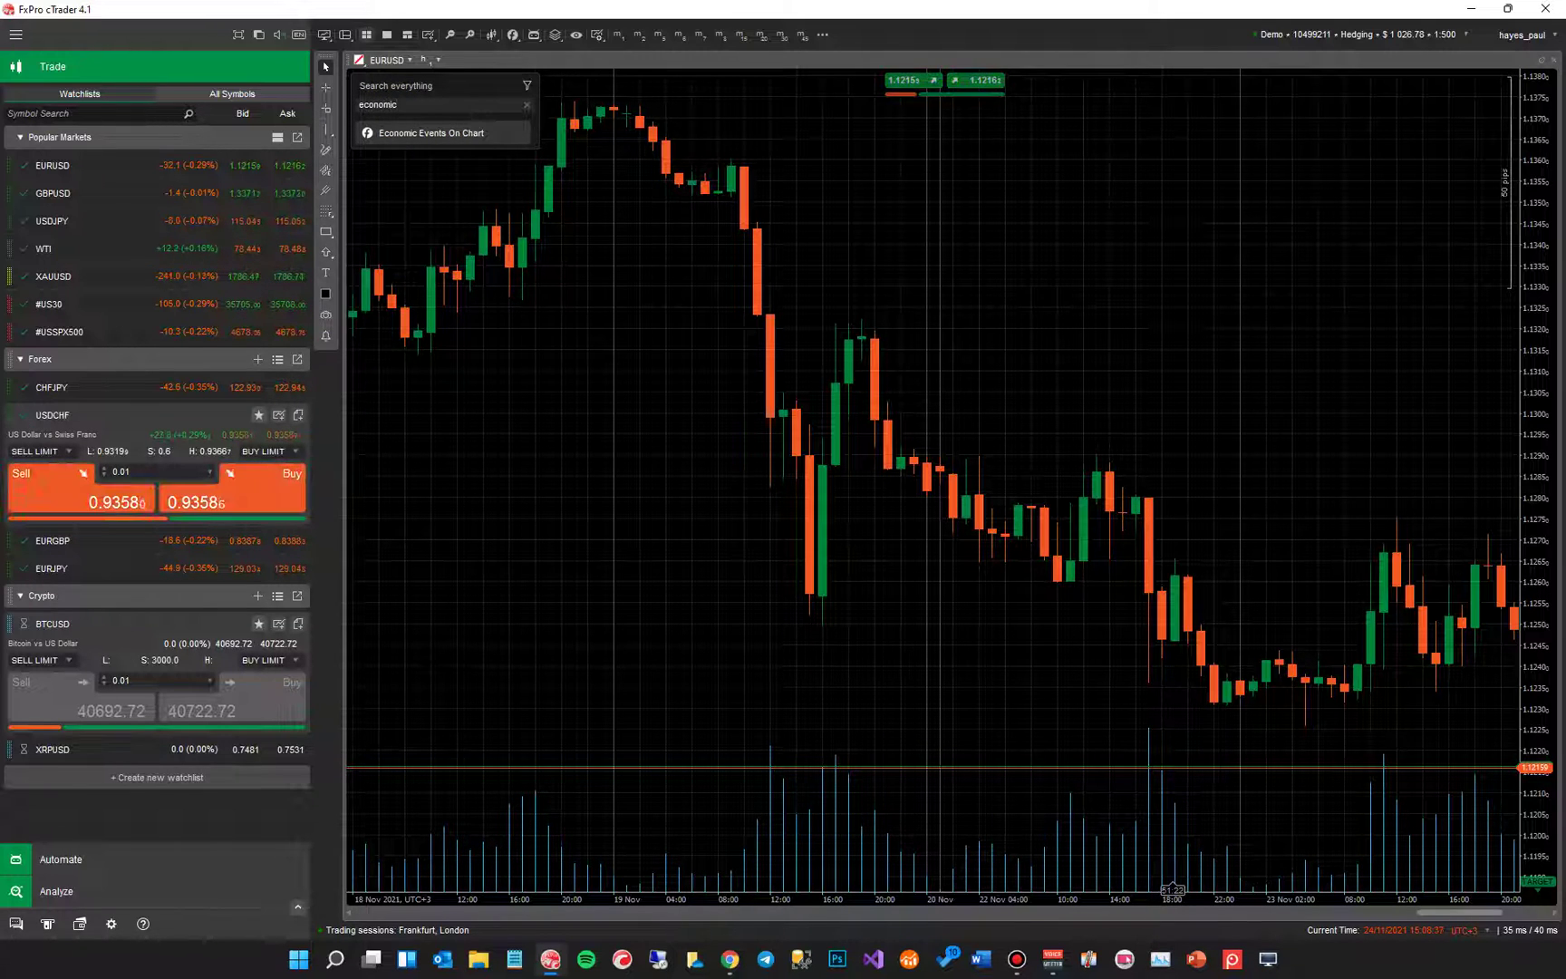
click(555, 34)
Step: Add Economic Events On Chart to EURUSD with default settings, then pan toward later dates
click(458, 131)
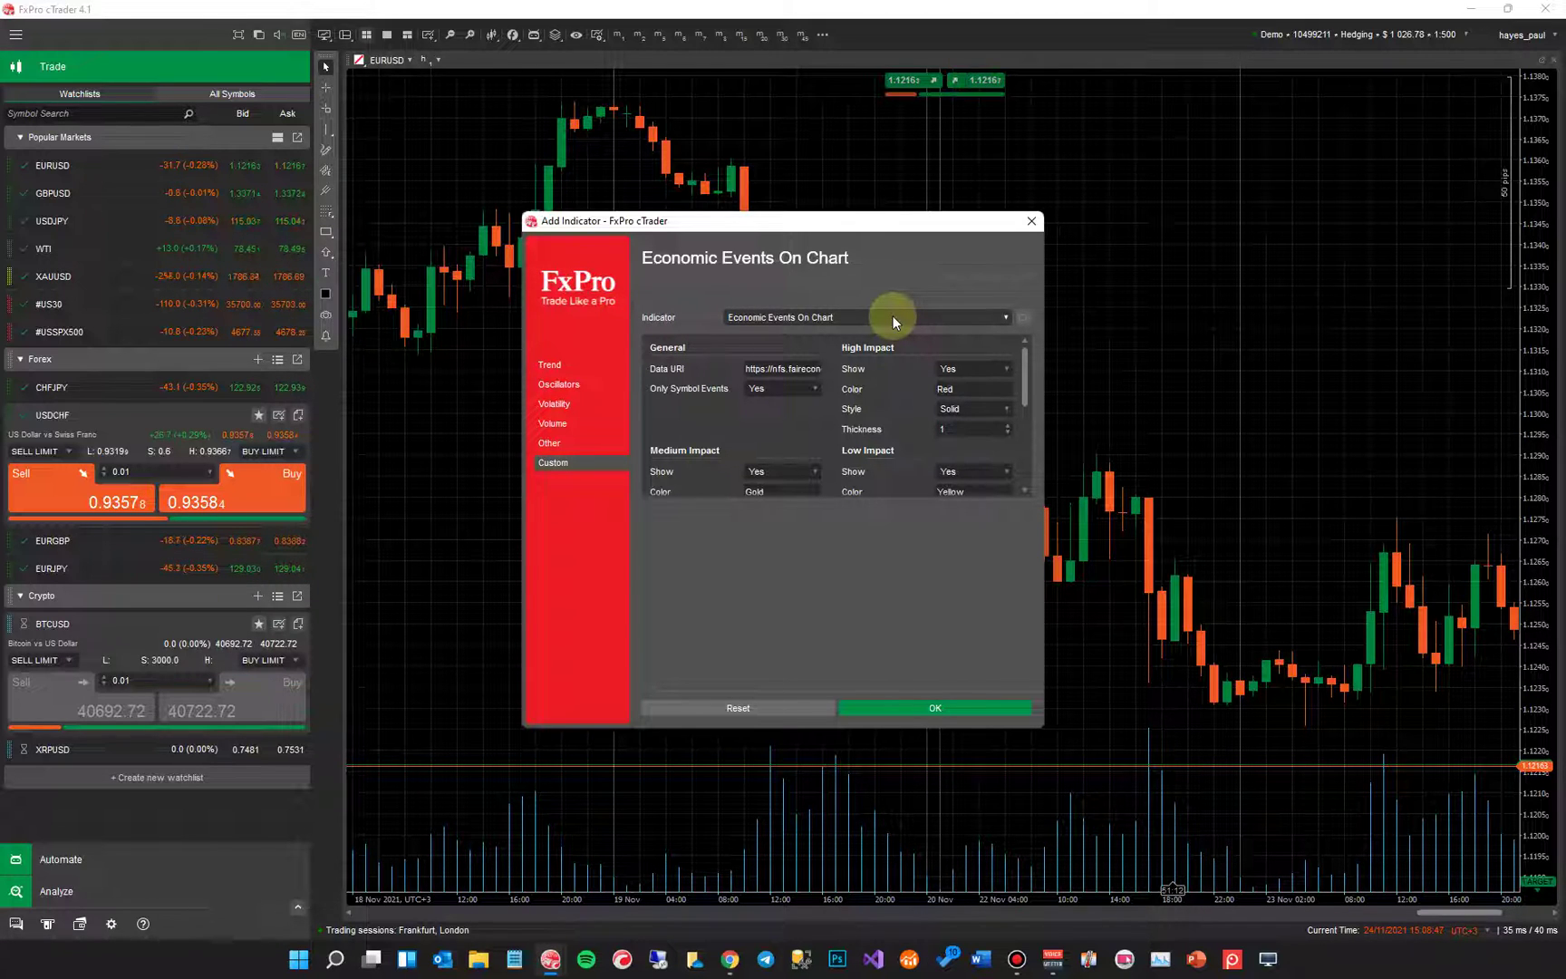
click(935, 711)
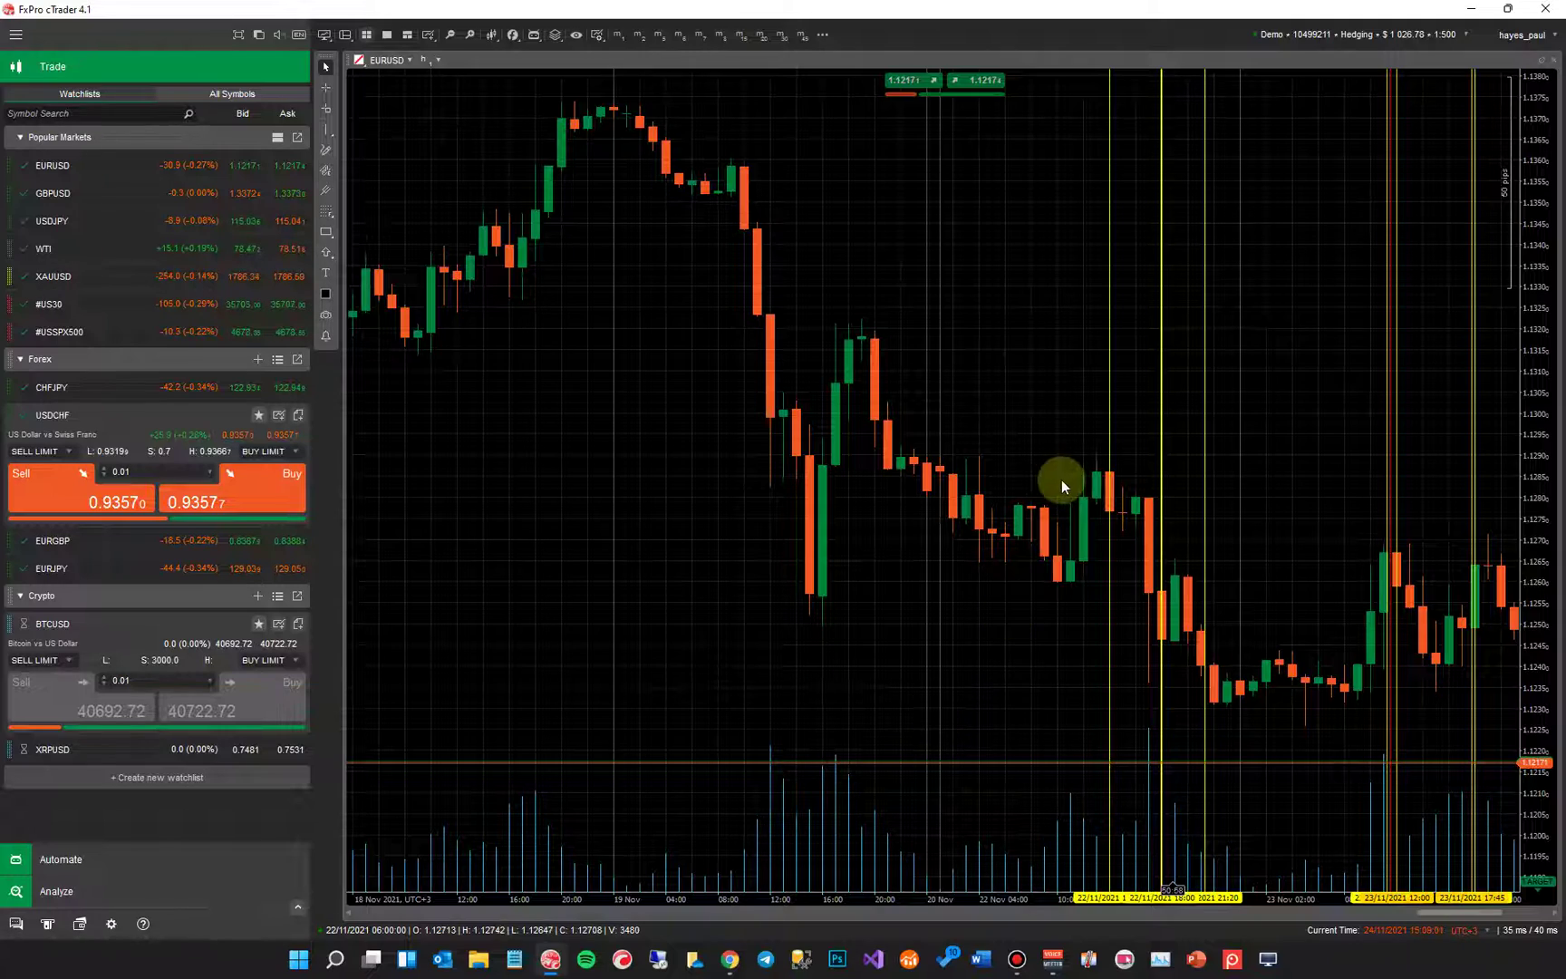
drag(971, 481, 313, 318)
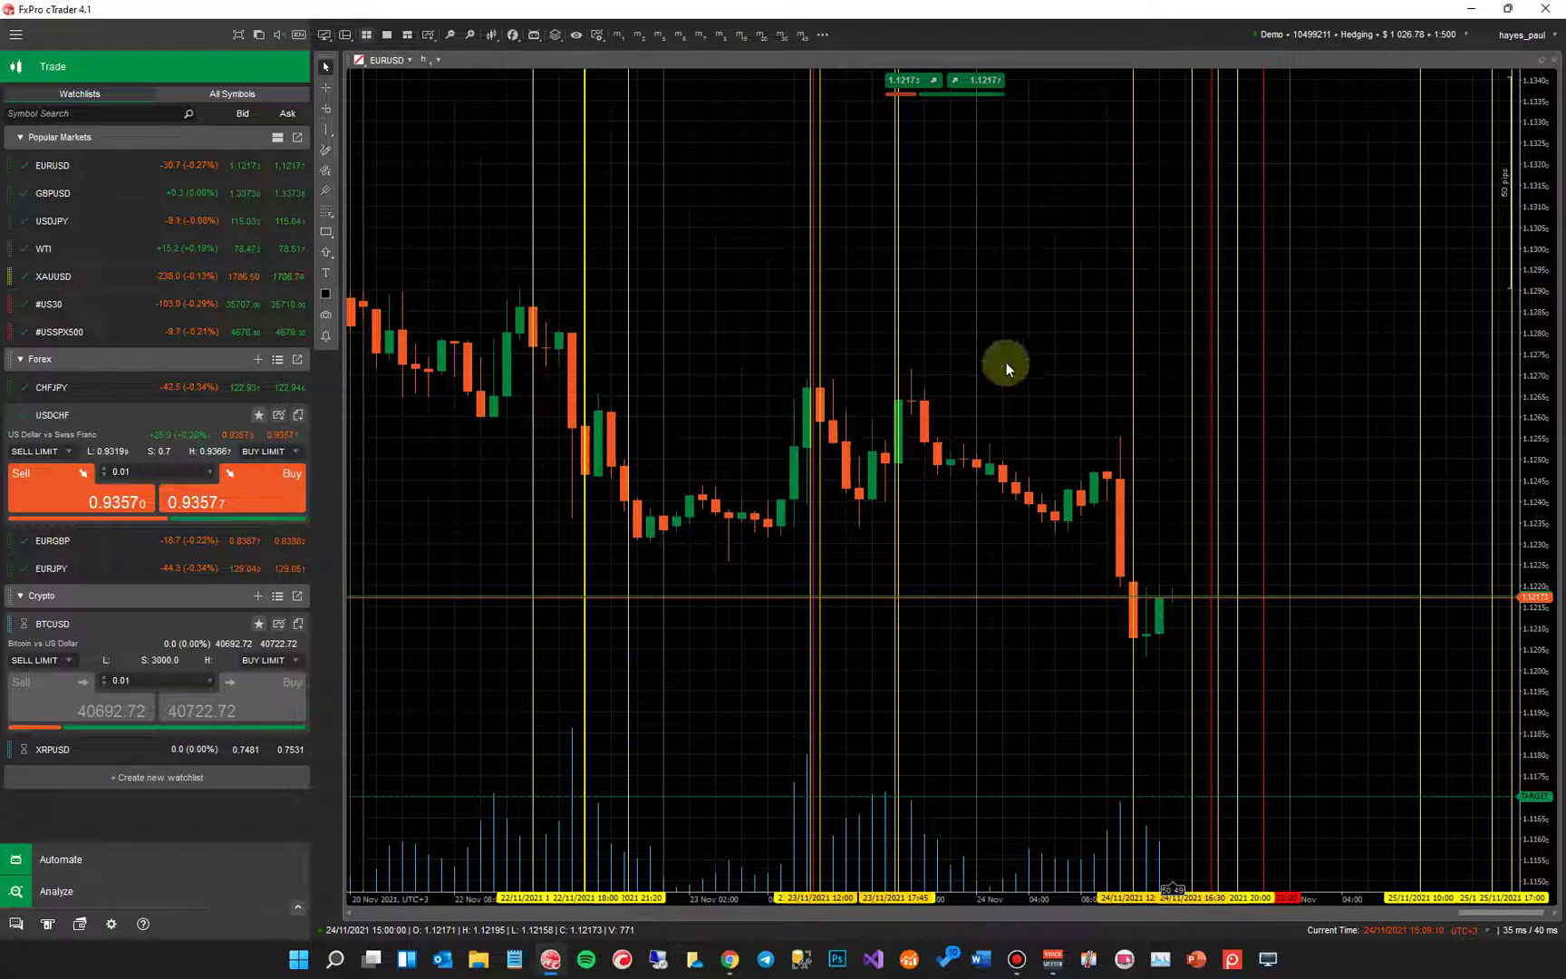
Step: Toggle the crosshair on and off to inspect the Core PCE Price Index event line
click(329, 88)
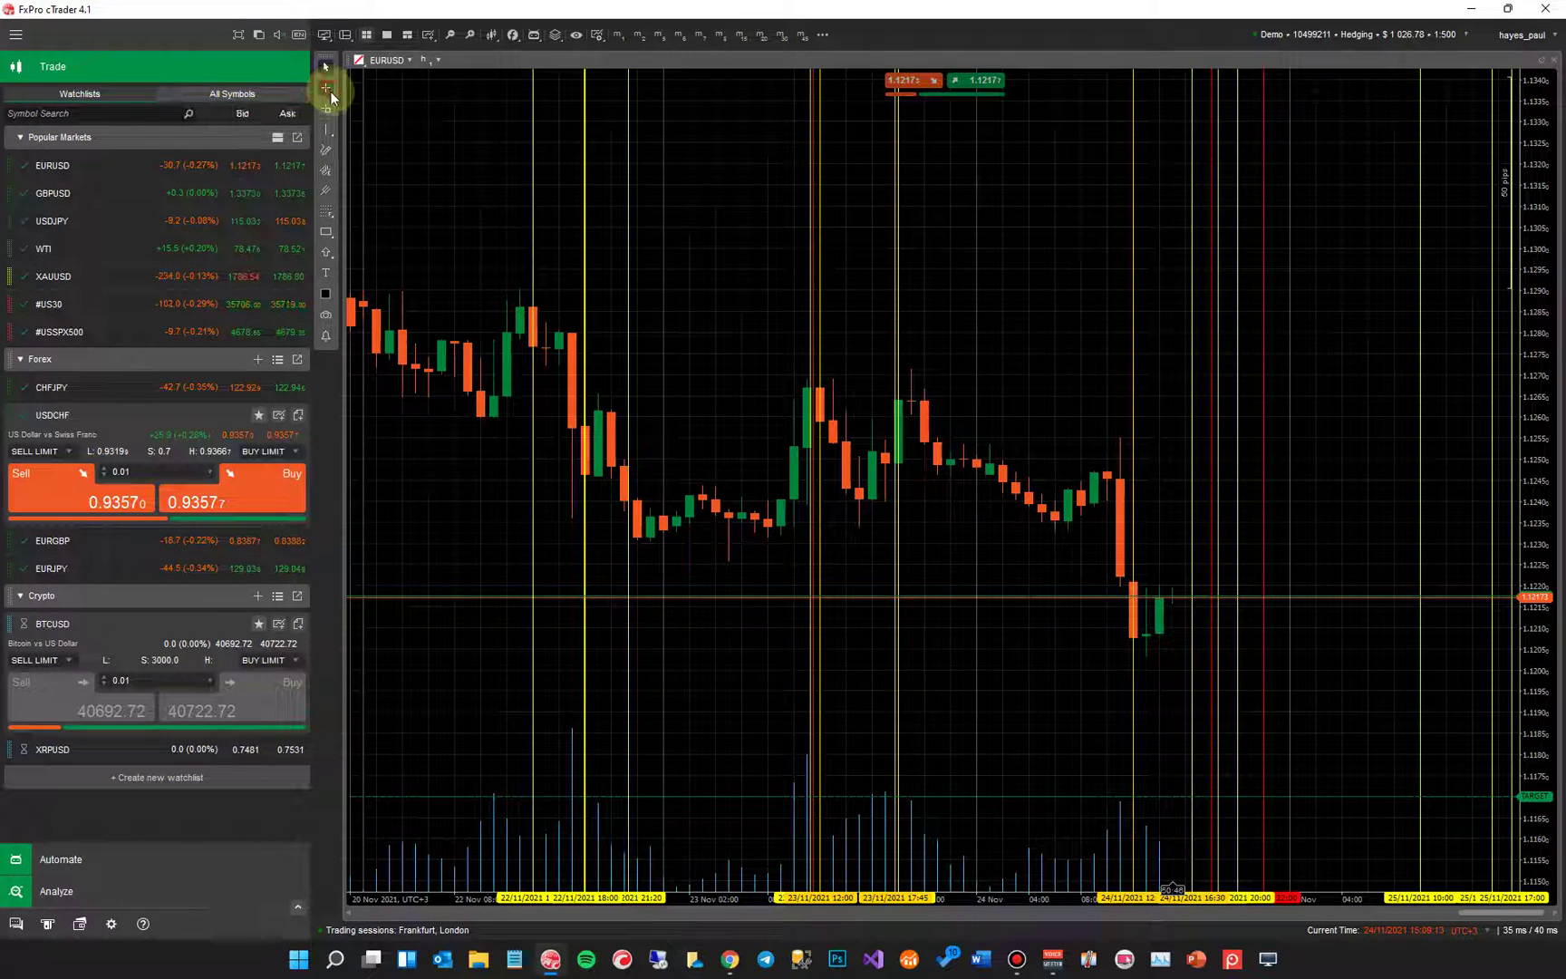
click(1175, 547)
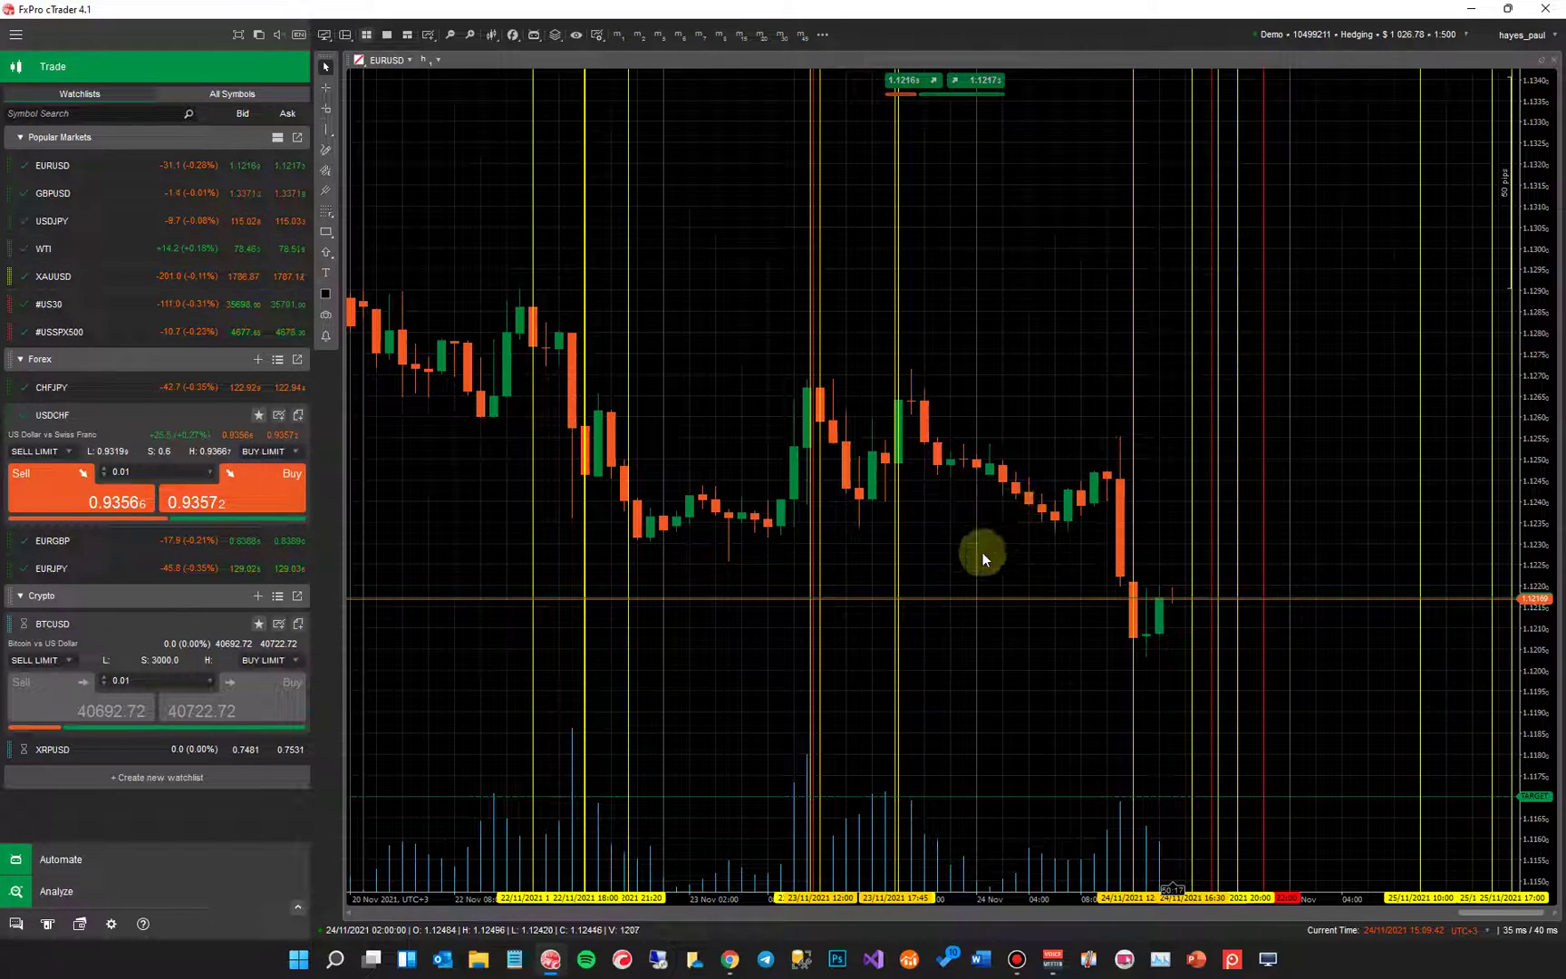
Step: Open Economic Events On Chart settings from the docked Object Manager's Indicators list
right_click(689, 310)
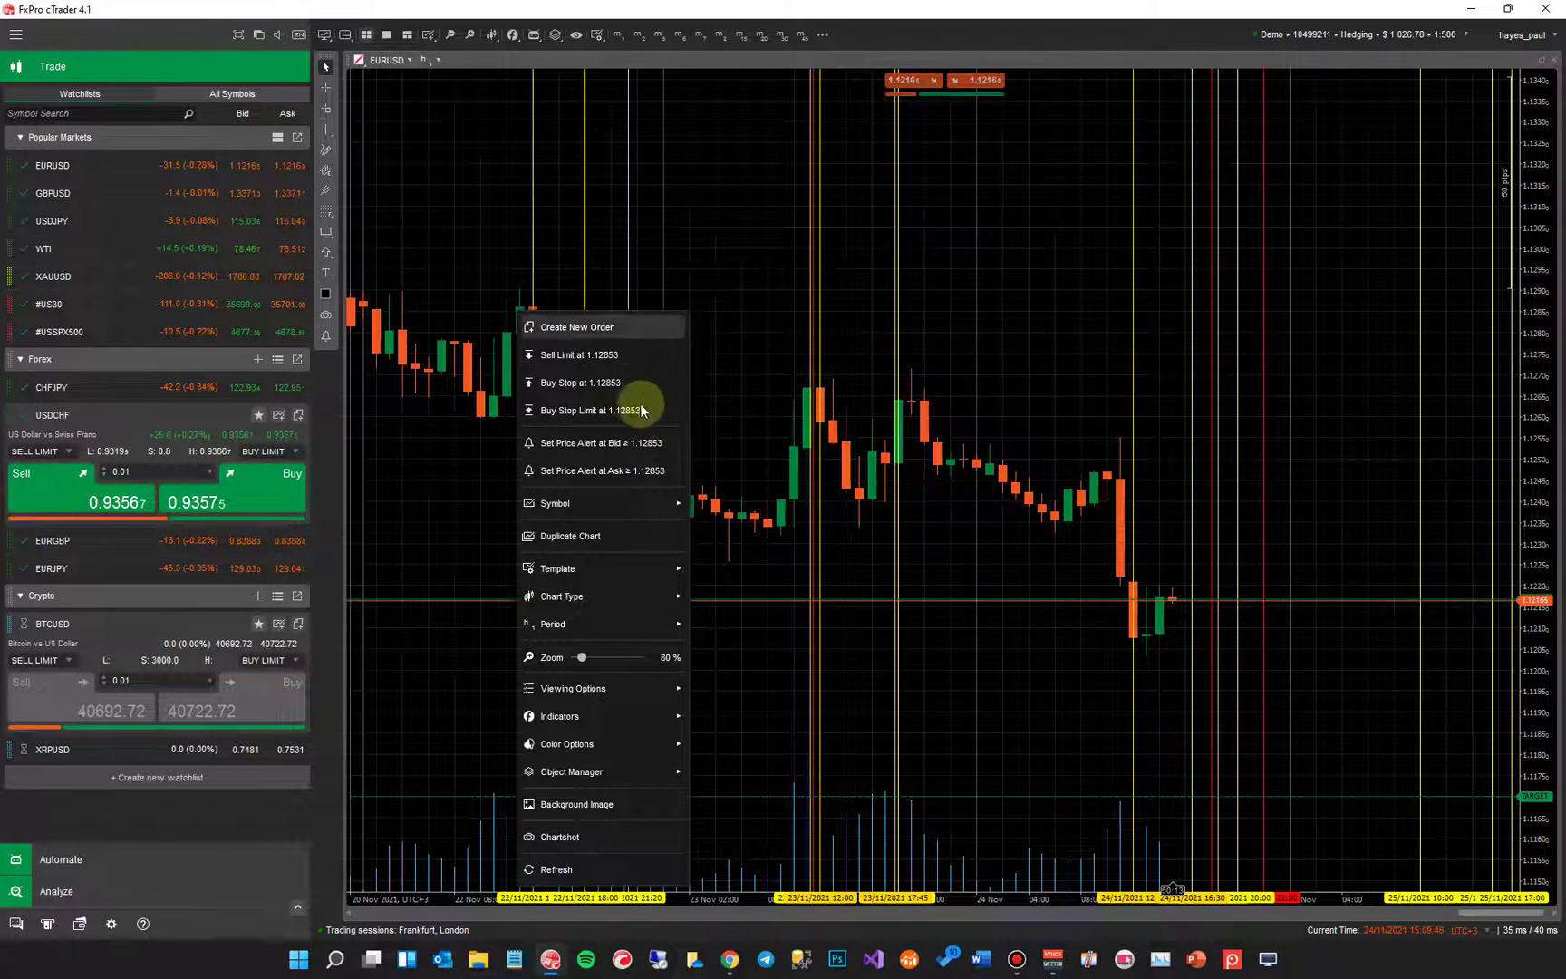
mouse_move(600, 714)
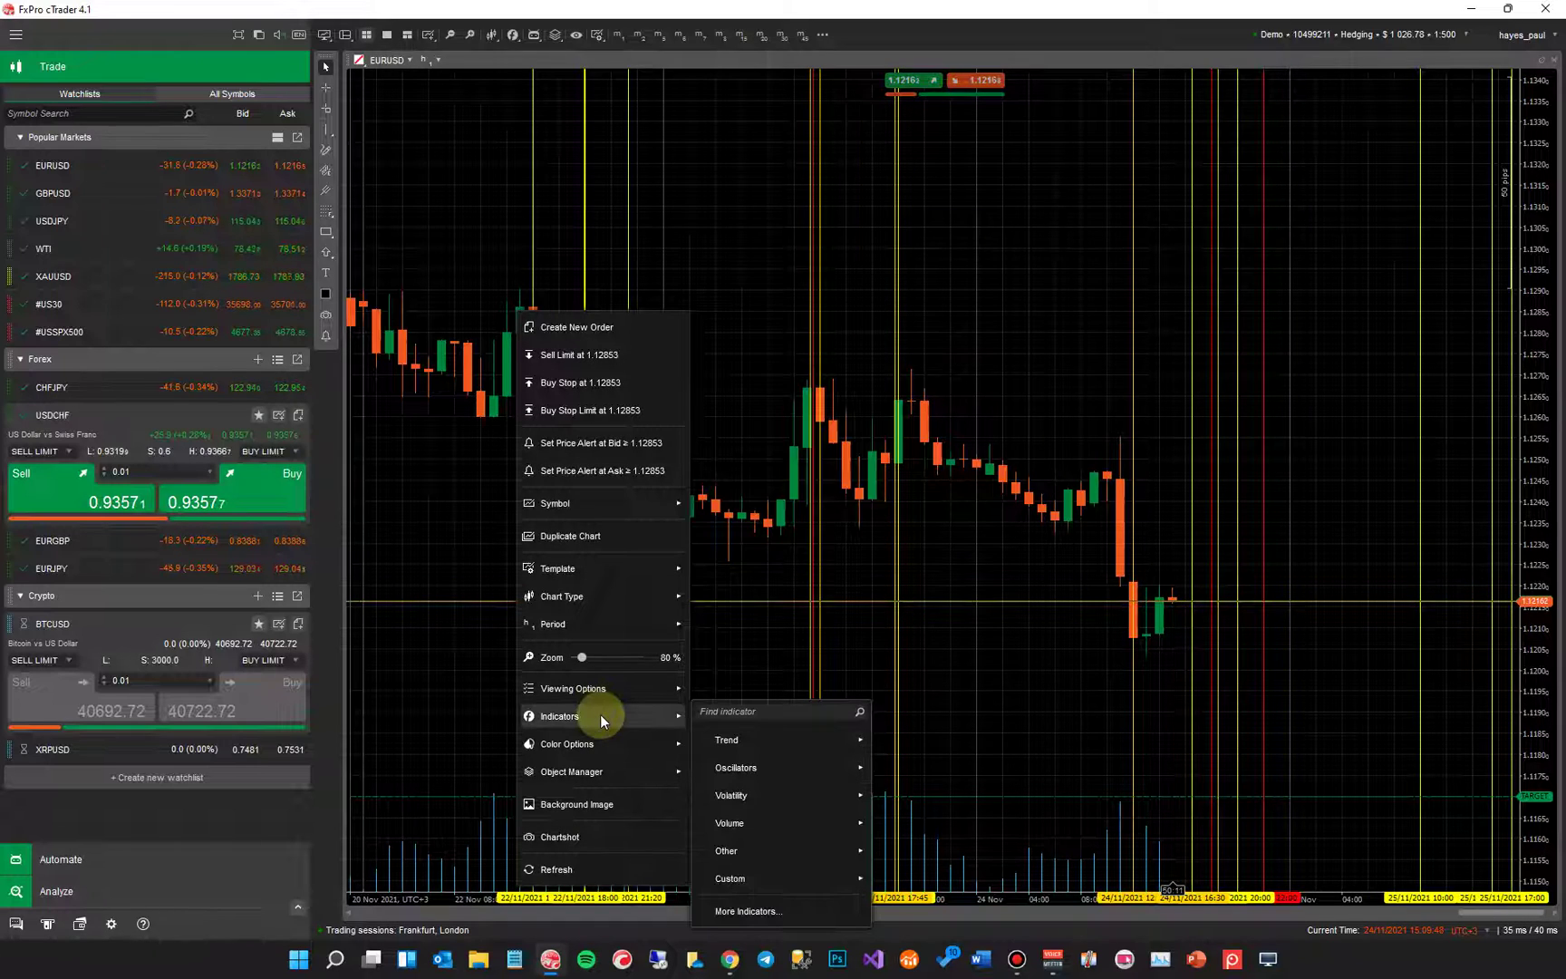
mouse_move(600, 769)
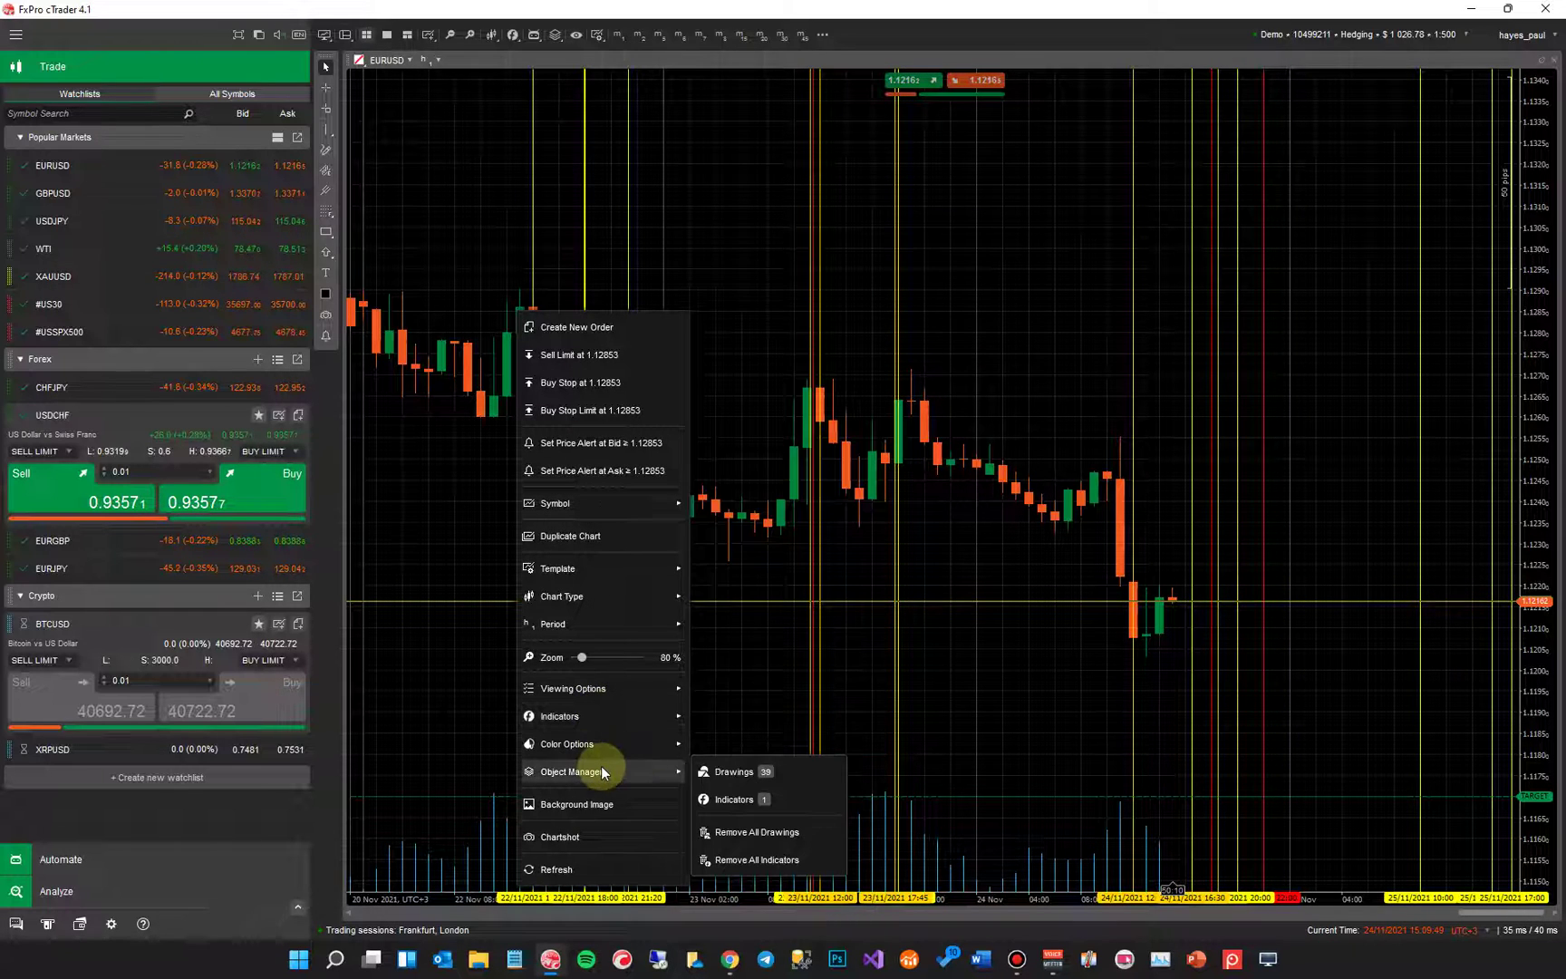
click(726, 796)
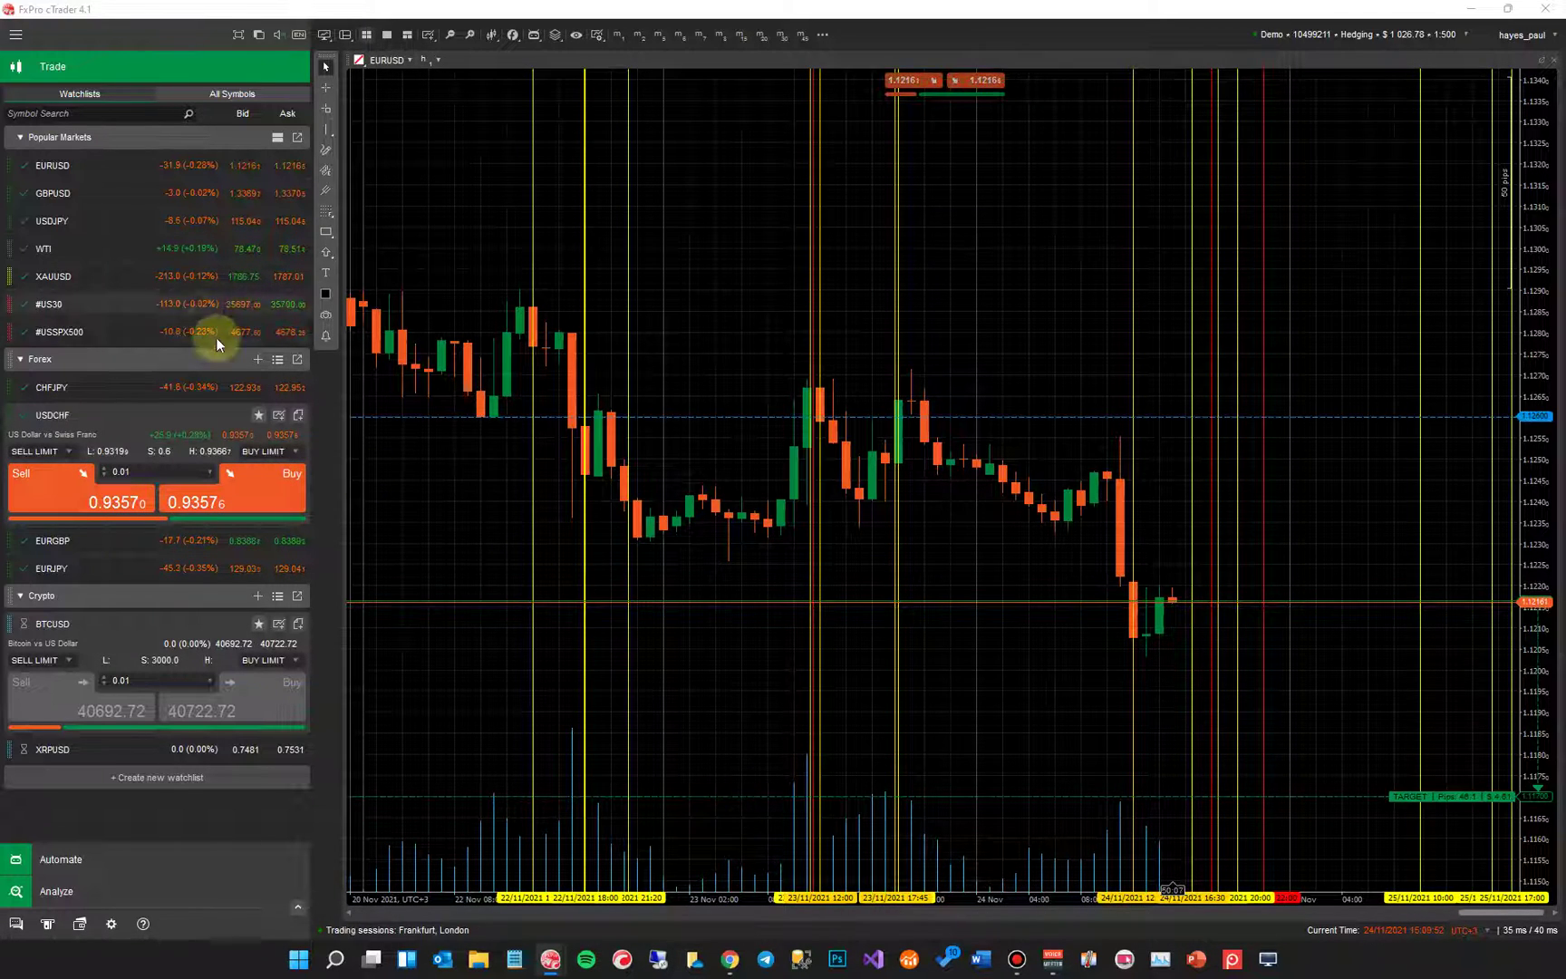
drag(869, 299, 1001, 191)
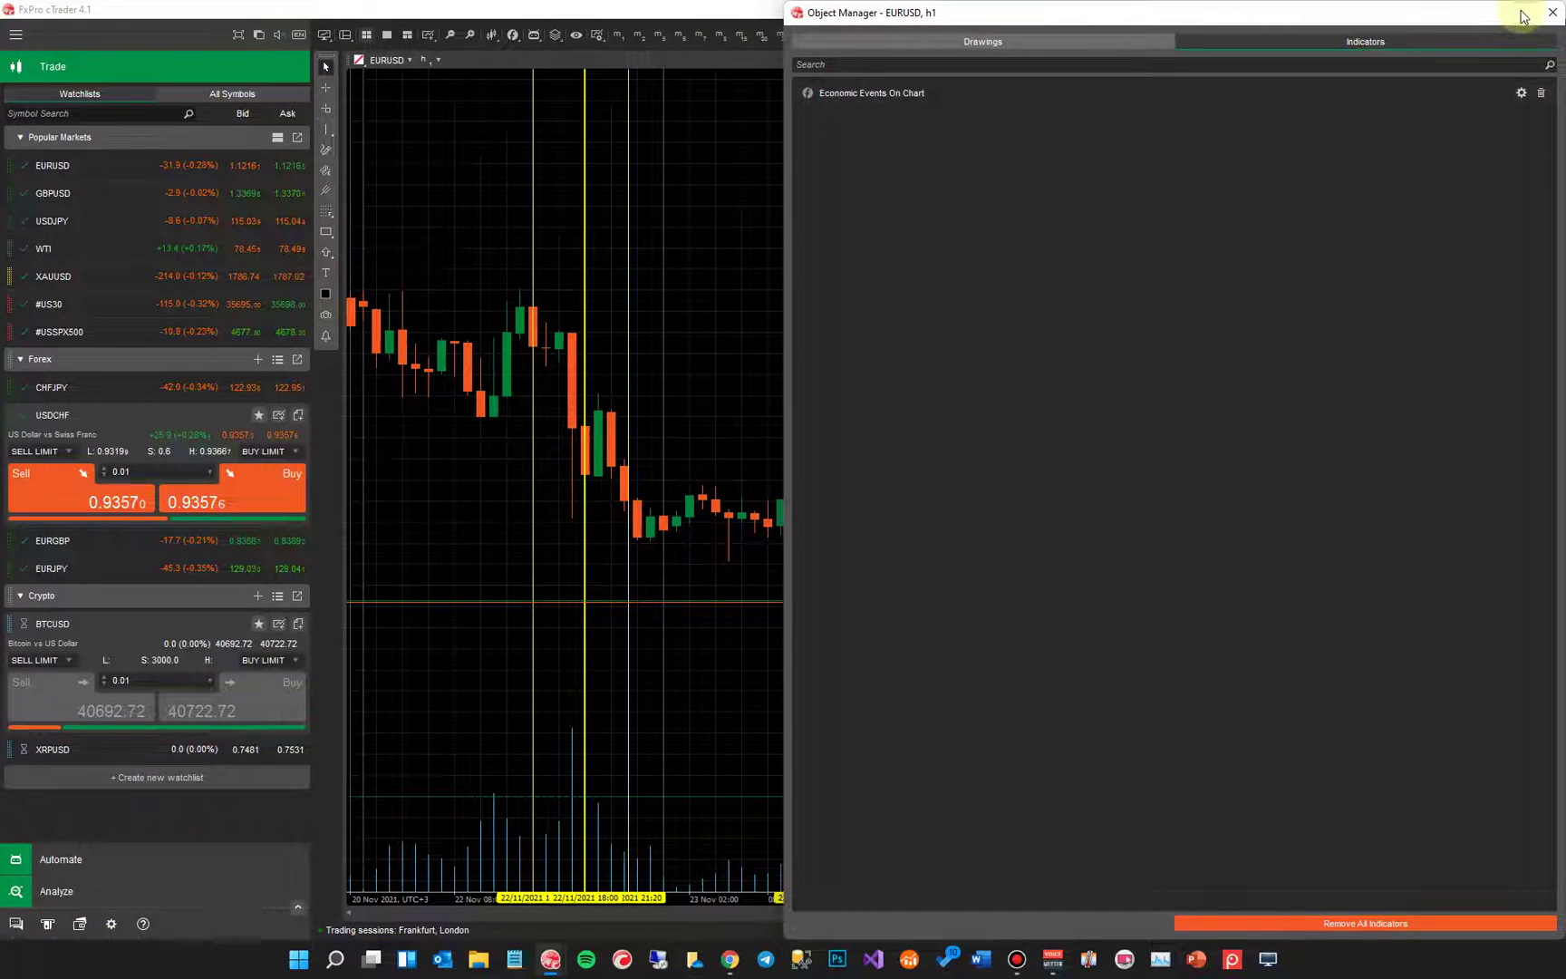
drag(1522, 16, 1154, 84)
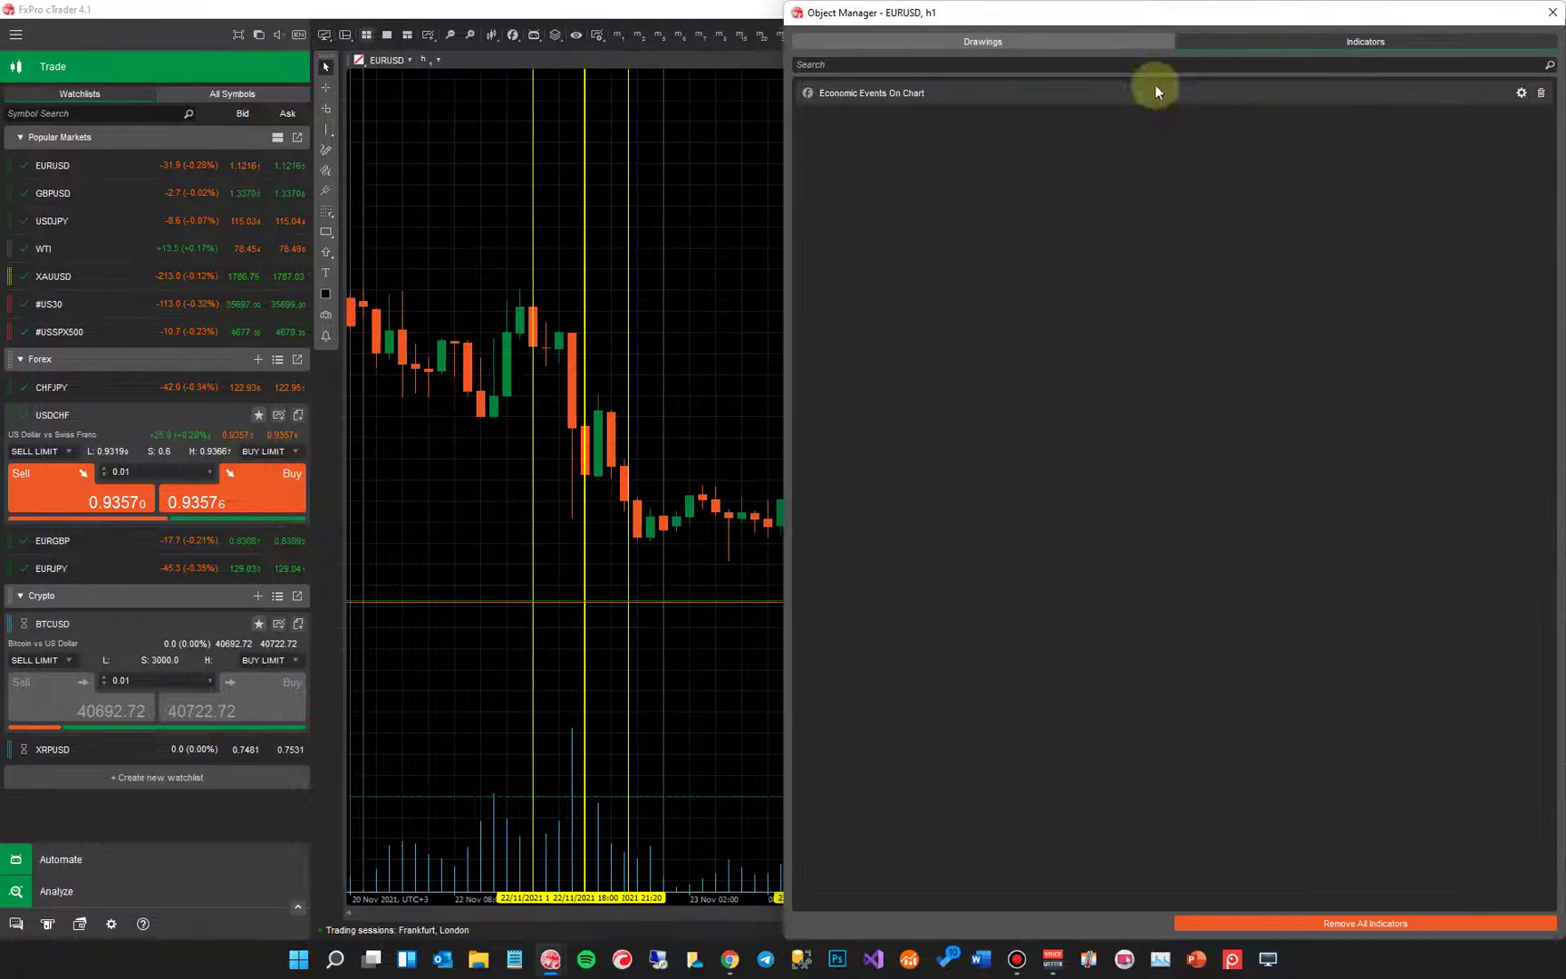
click(1521, 94)
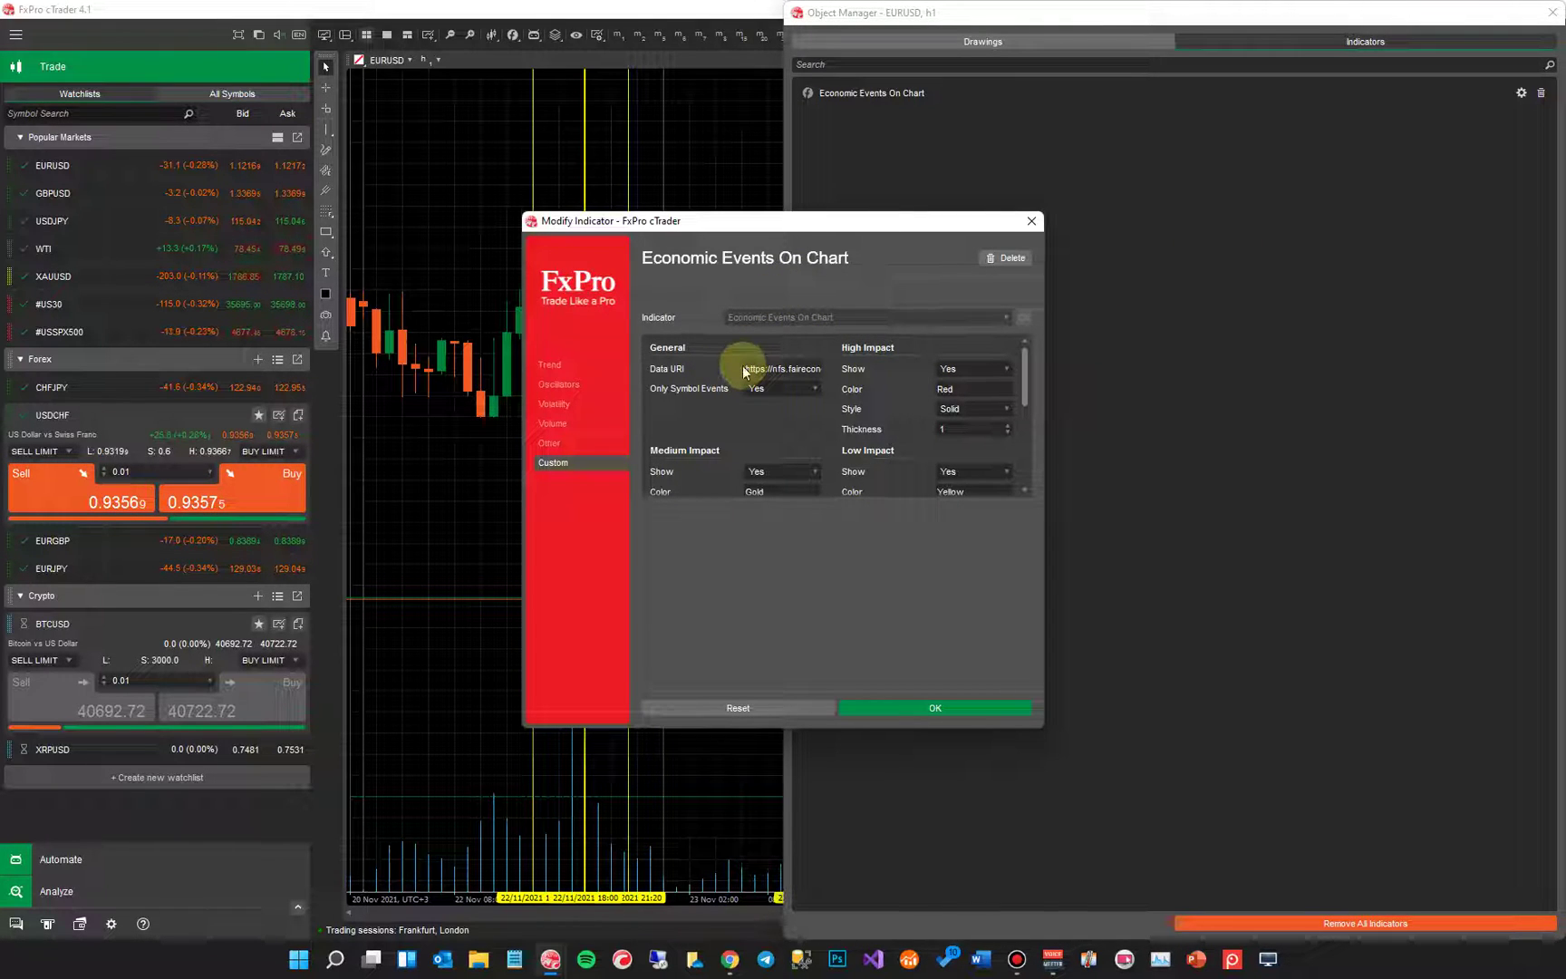
Step: Review Data URI and keep Only Symbol Events at Yes, then close unchanged
drag(744, 370, 806, 370)
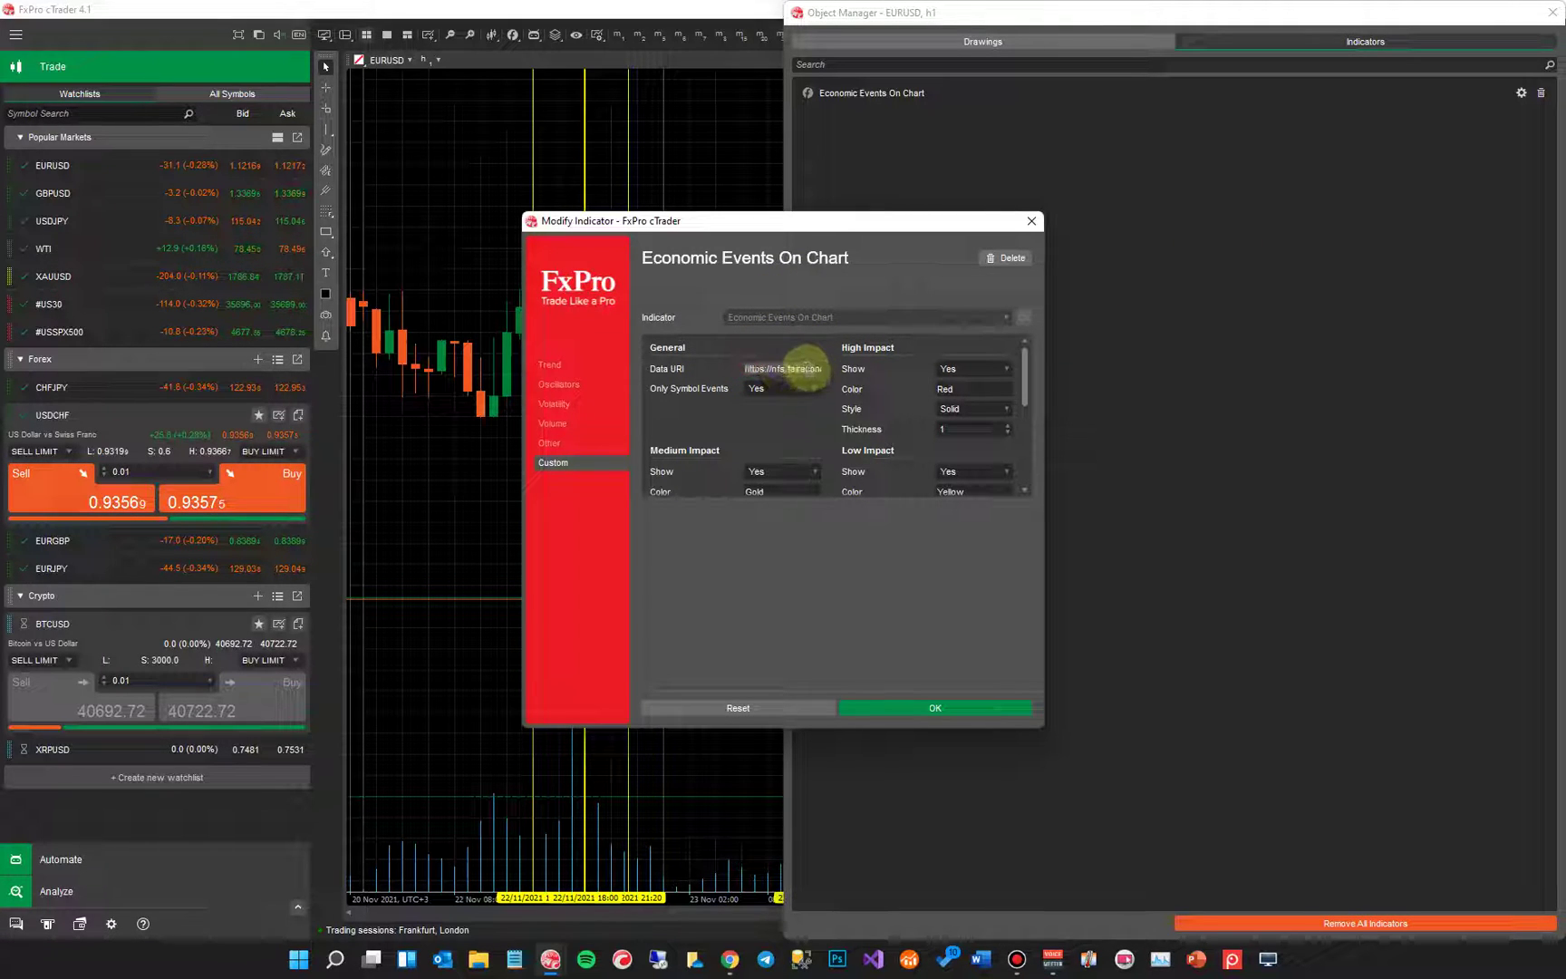
click(803, 393)
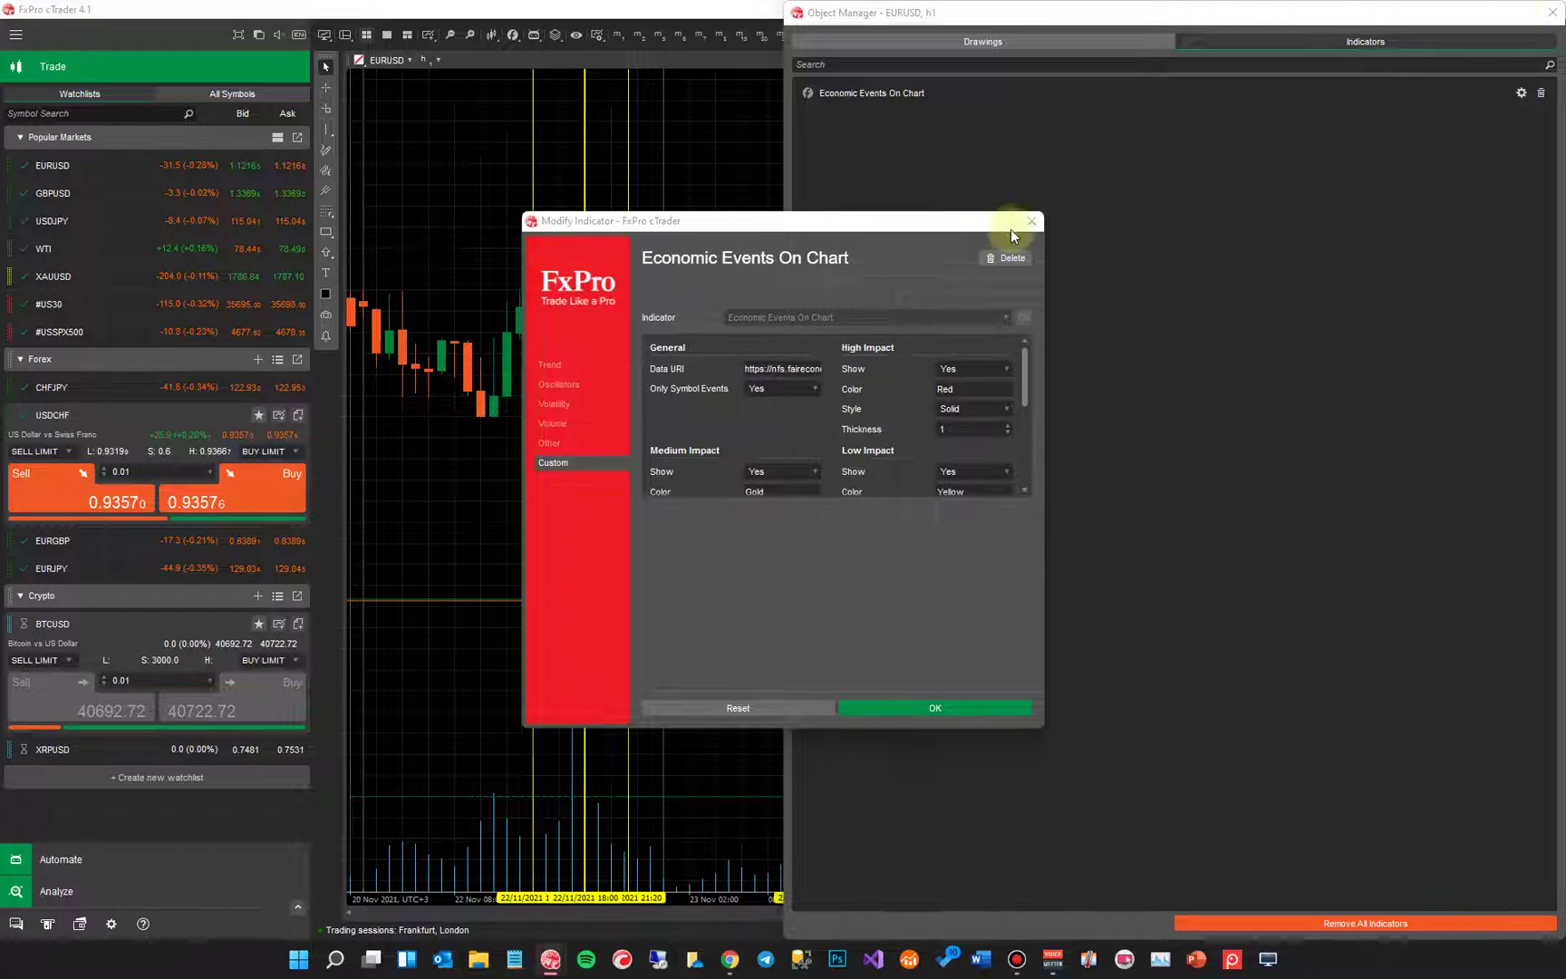
click(942, 261)
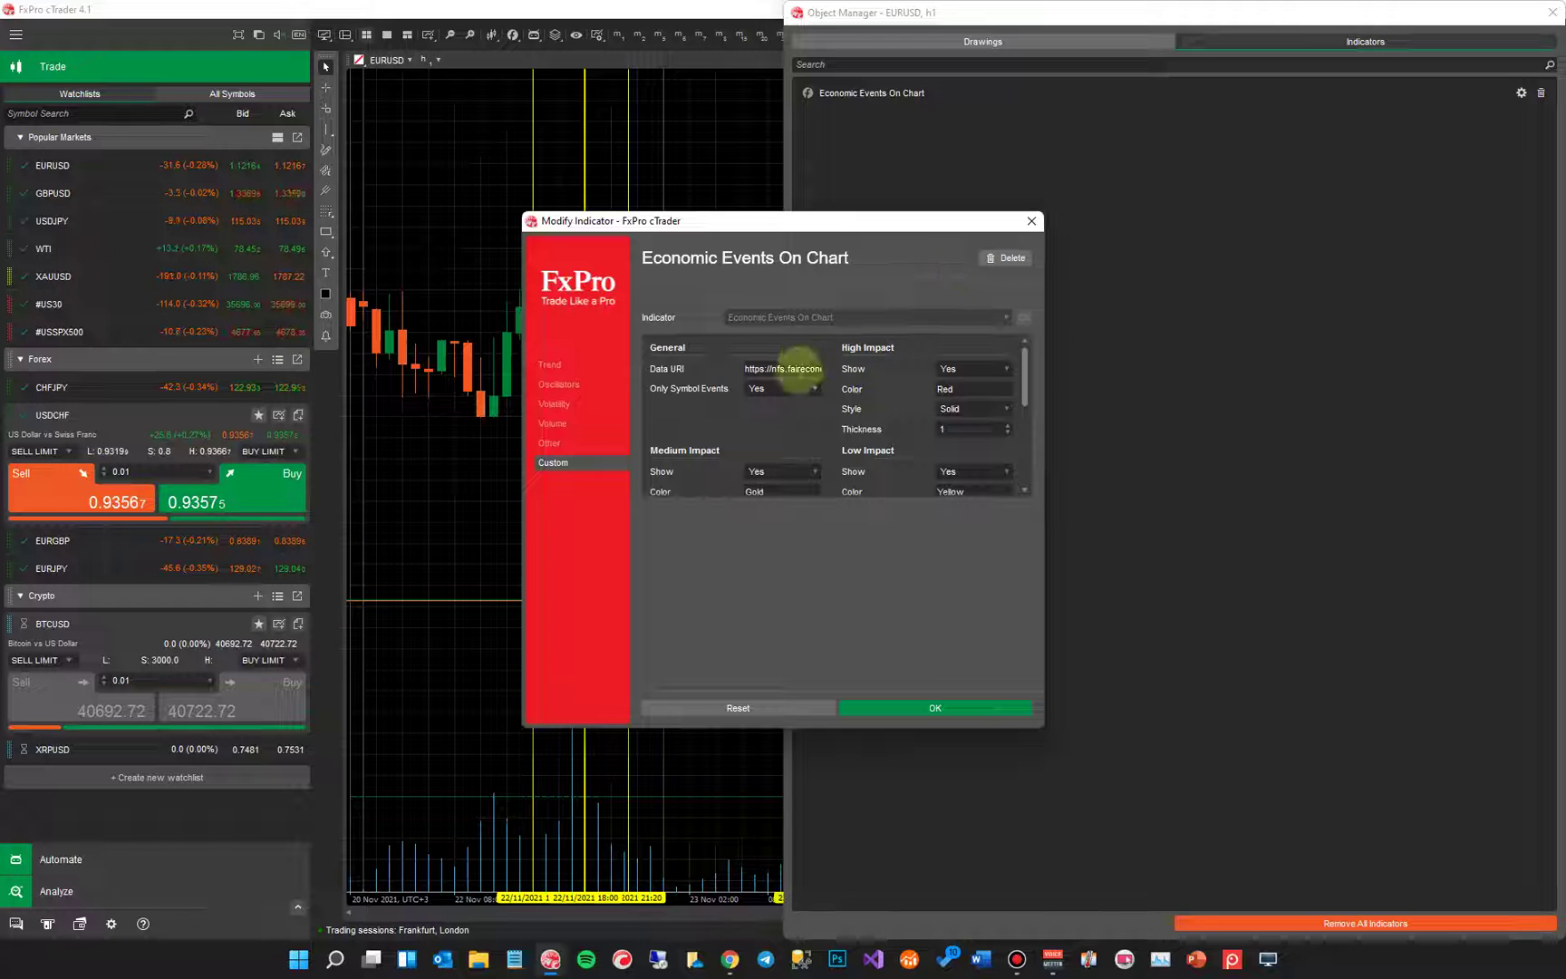
click(798, 389)
click(800, 407)
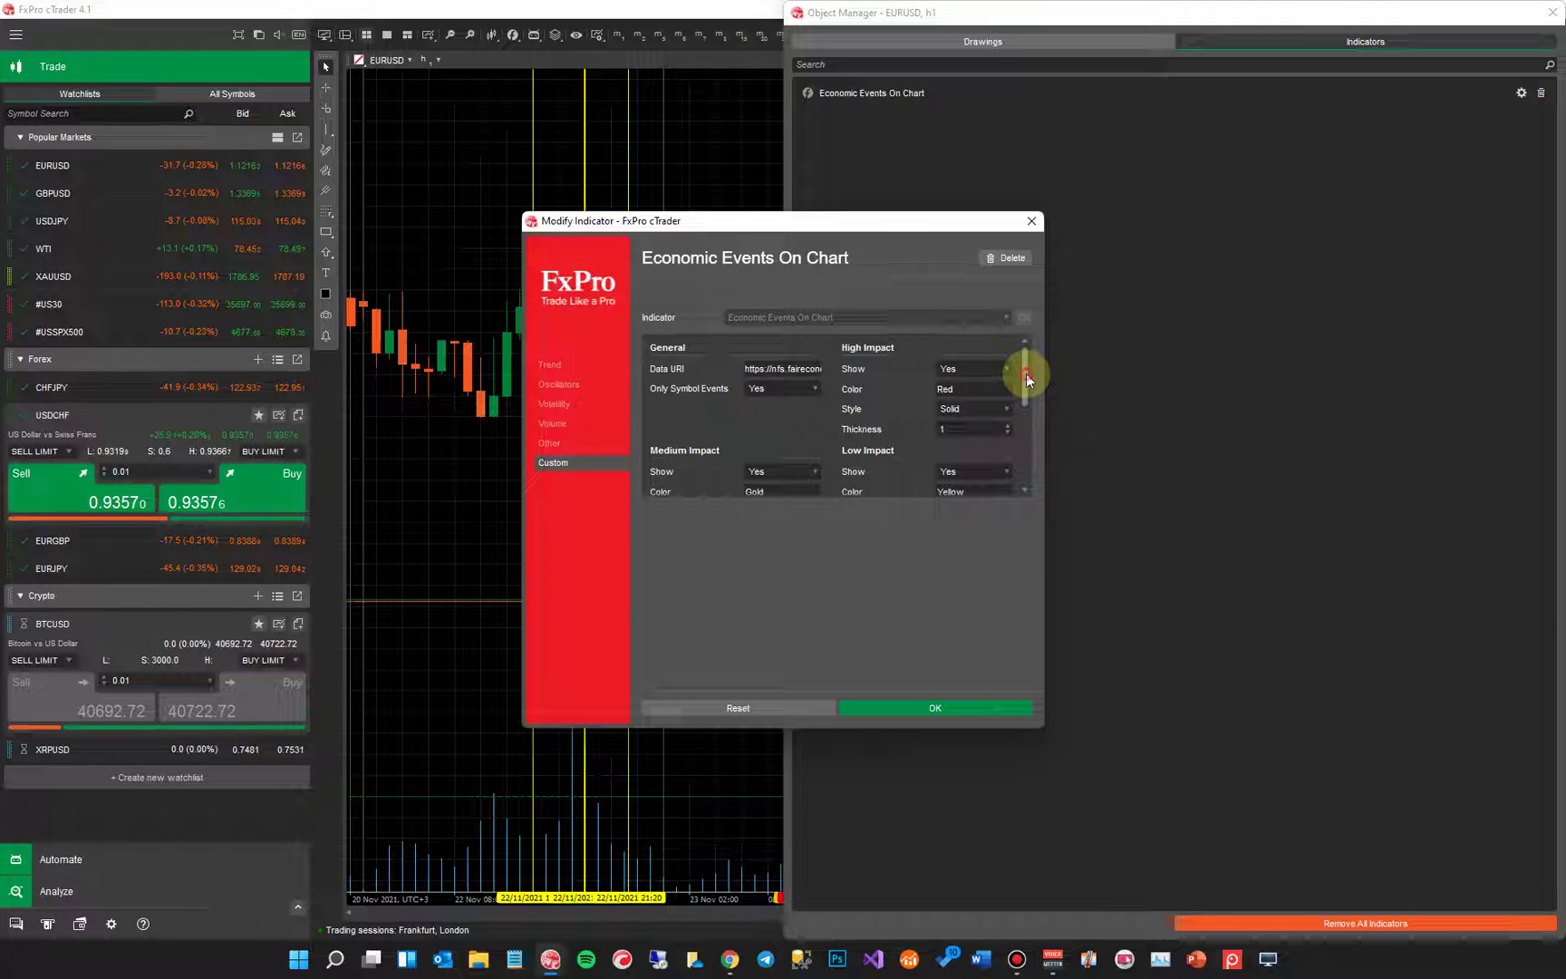
mouse_move(1031, 377)
mouse_down()
mouse_move(1032, 391)
mouse_move(1032, 375)
mouse_up()
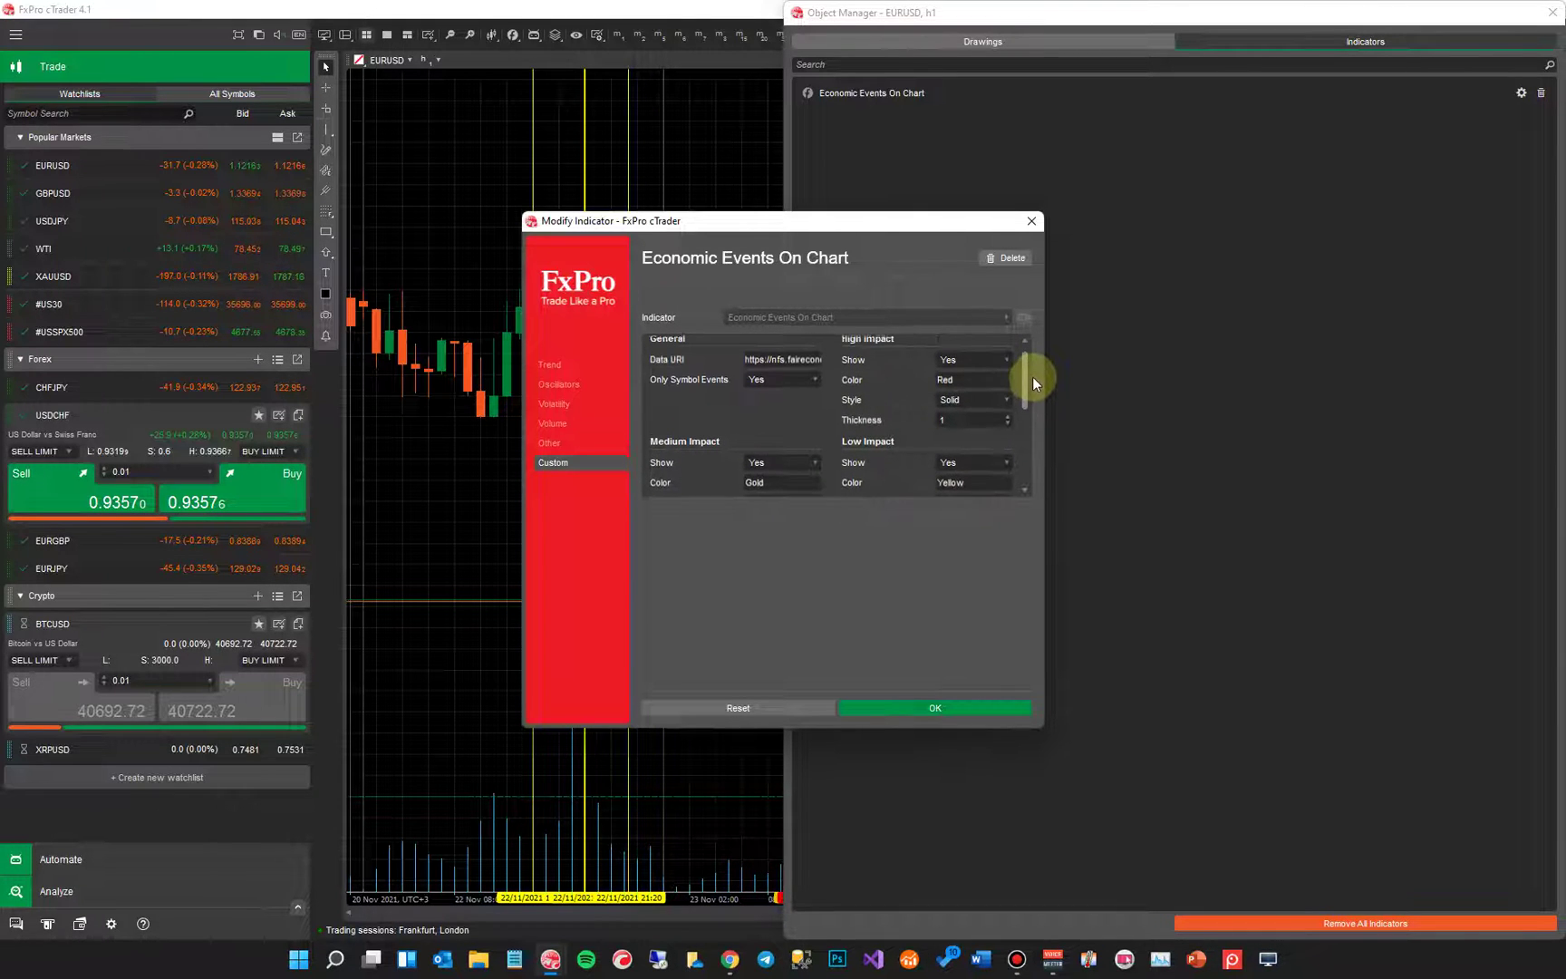
click(1031, 221)
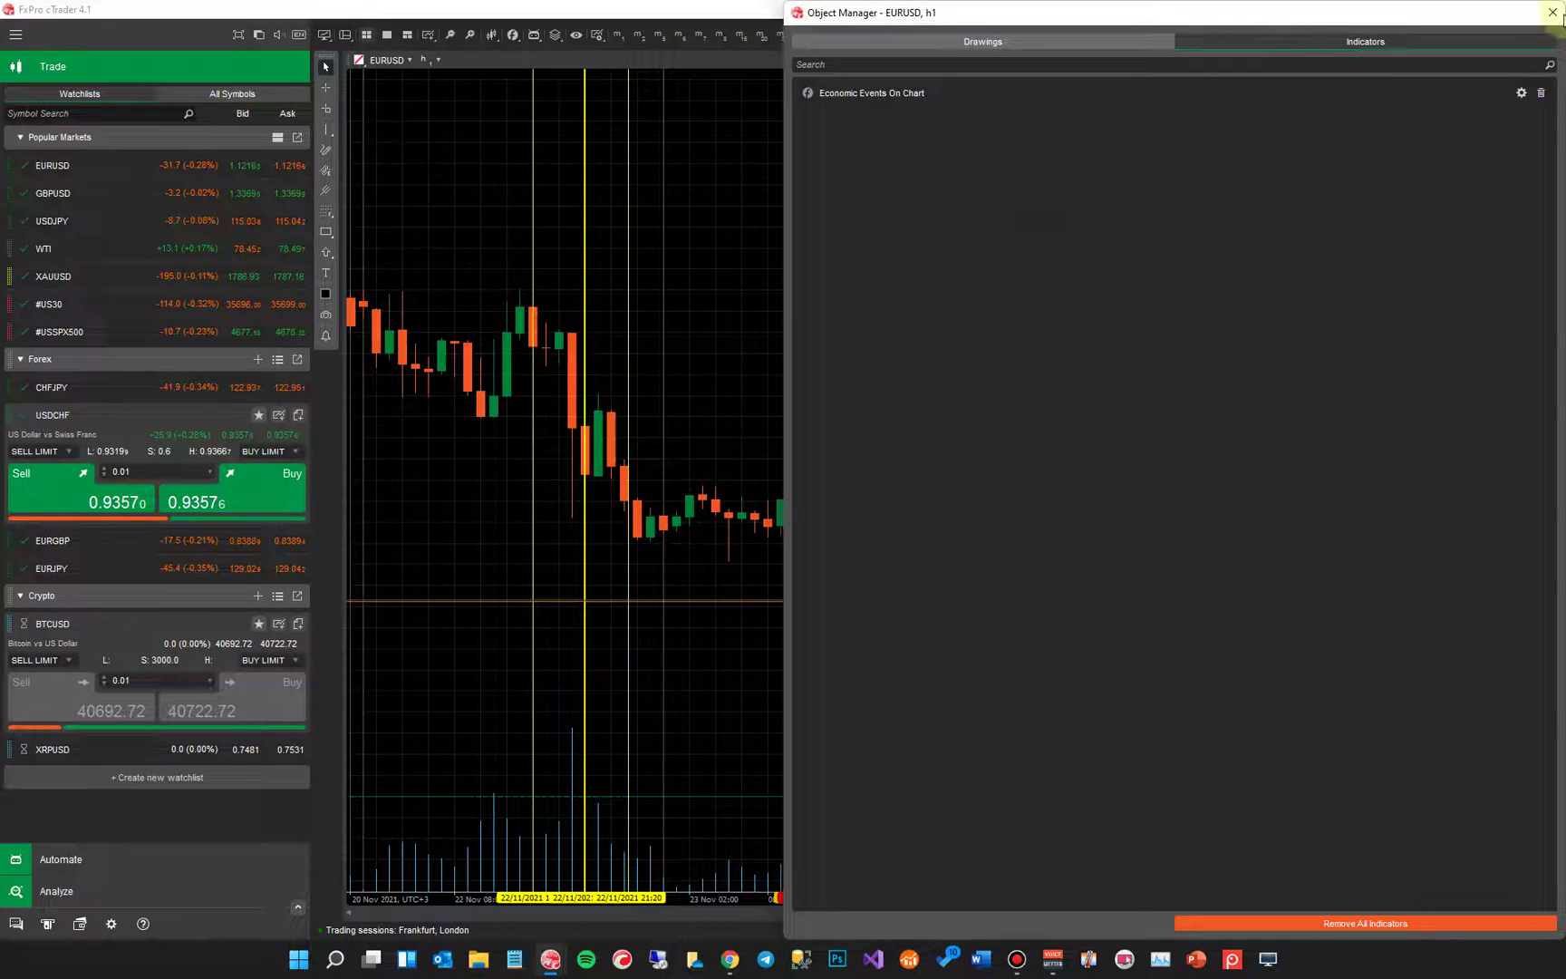
Step: Close Object Manager and apply the white template to the EURUSD chart
click(1553, 11)
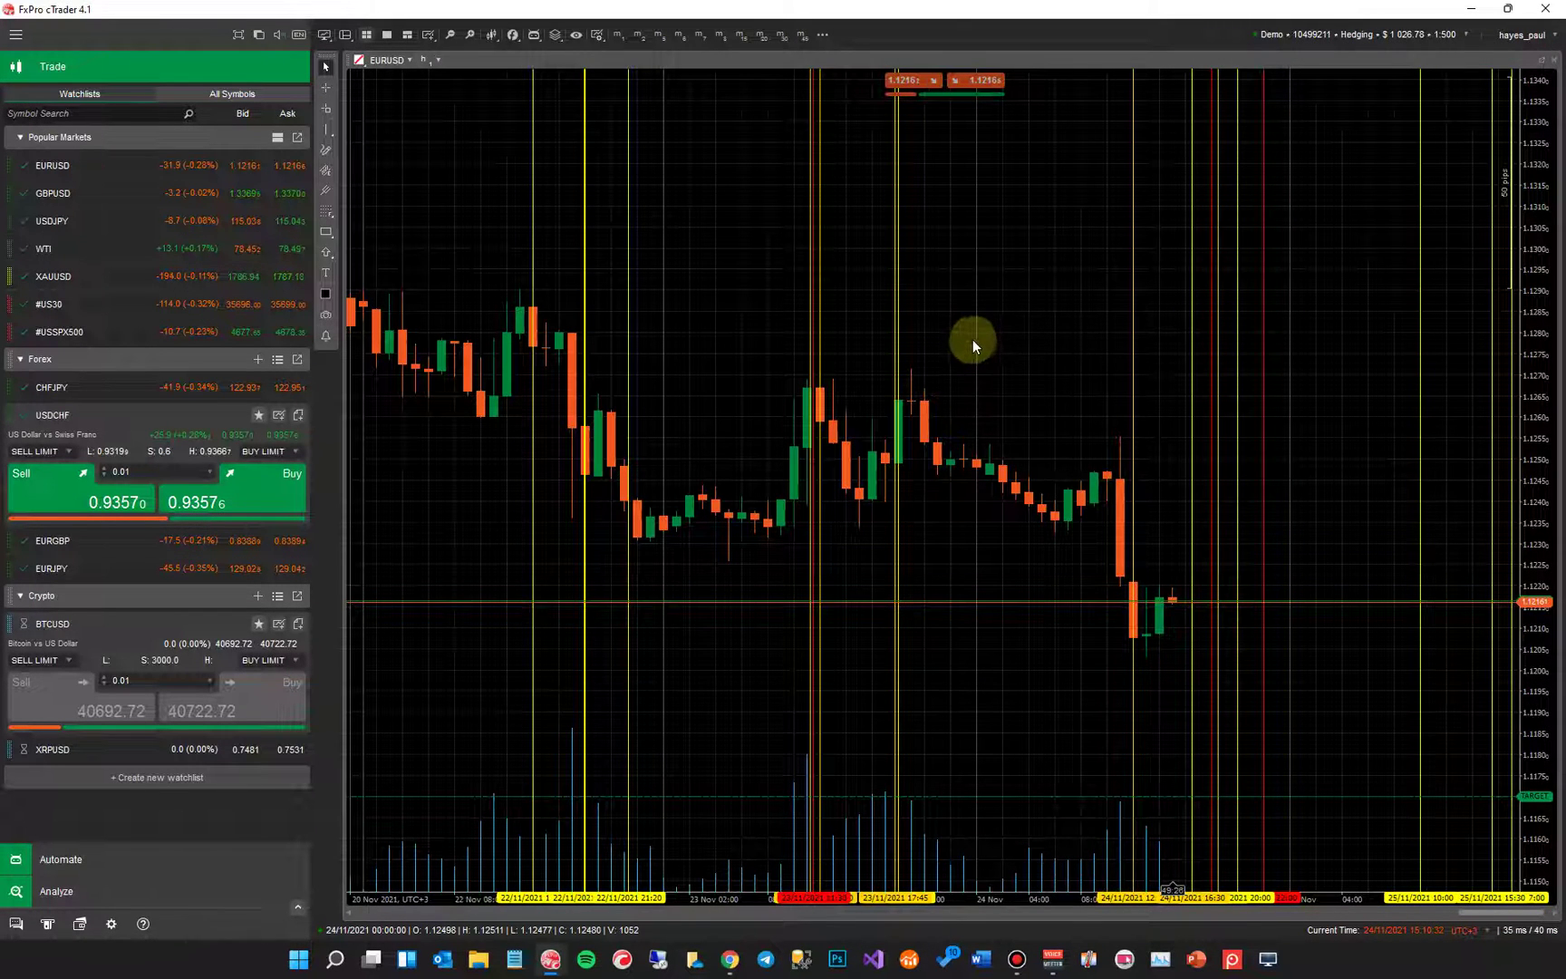
right_click(973, 340)
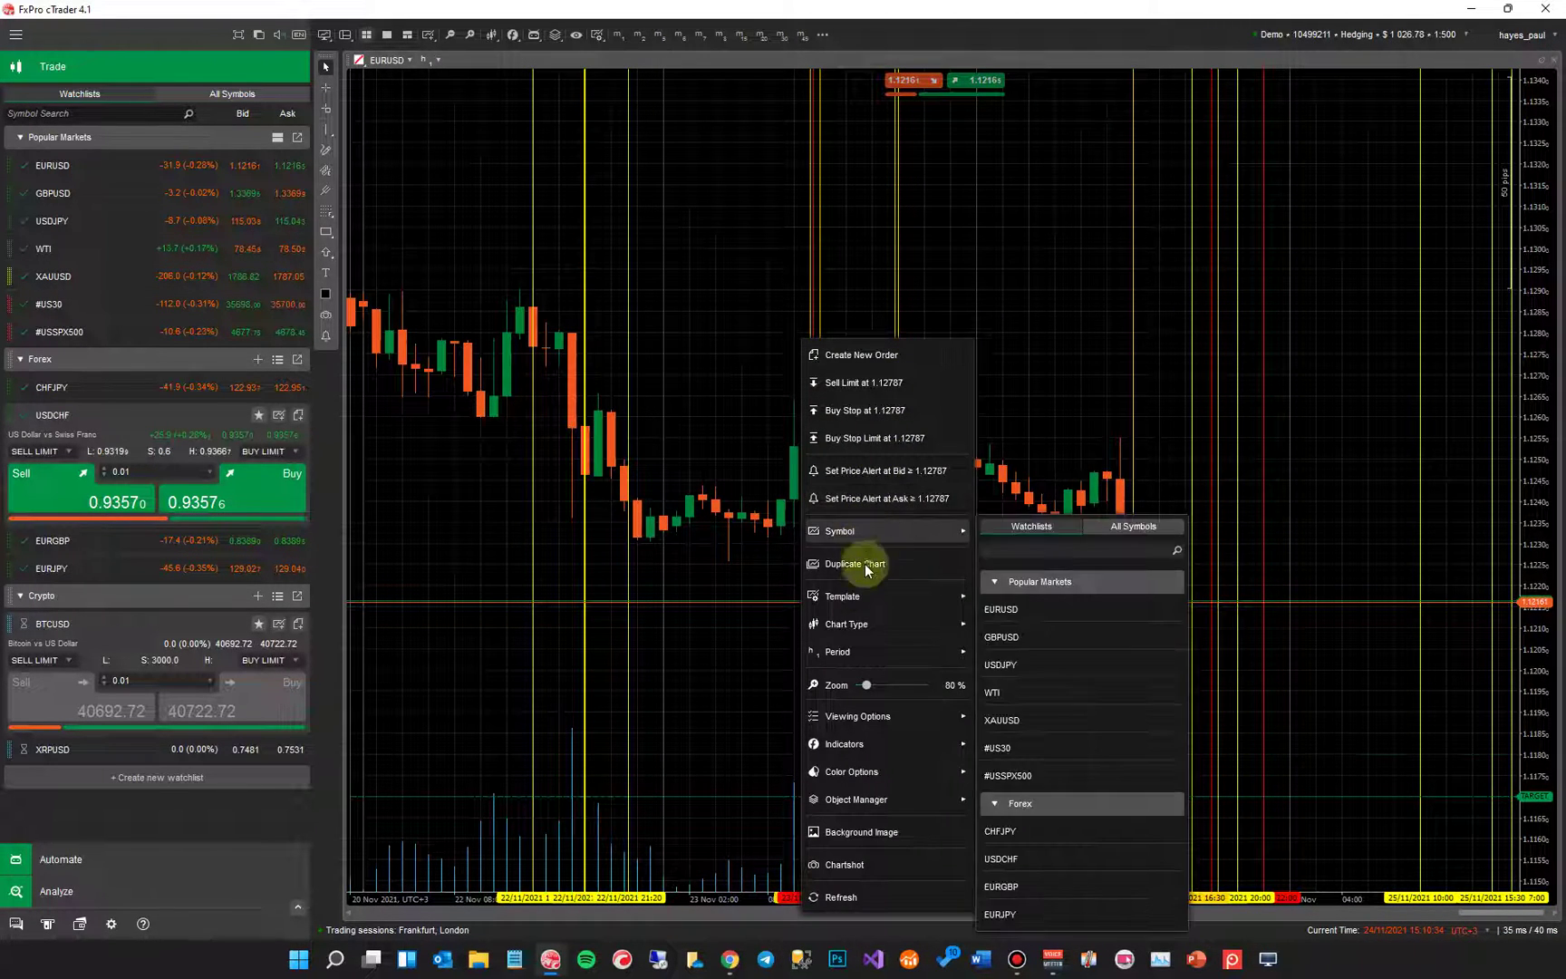
mouse_move(861, 587)
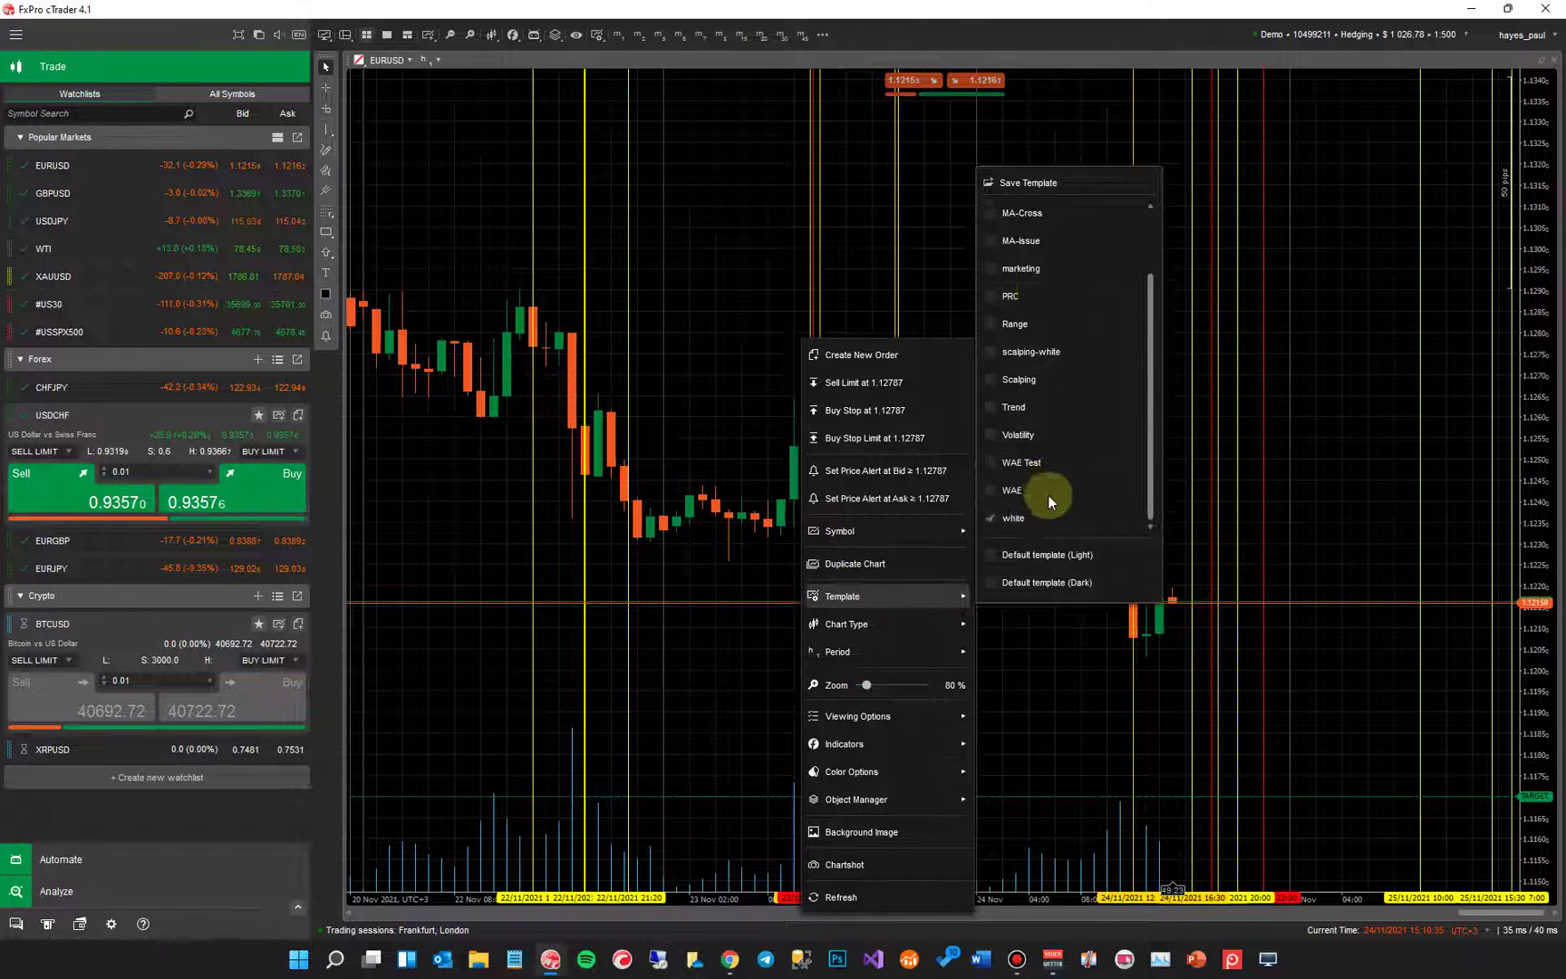
click(1032, 517)
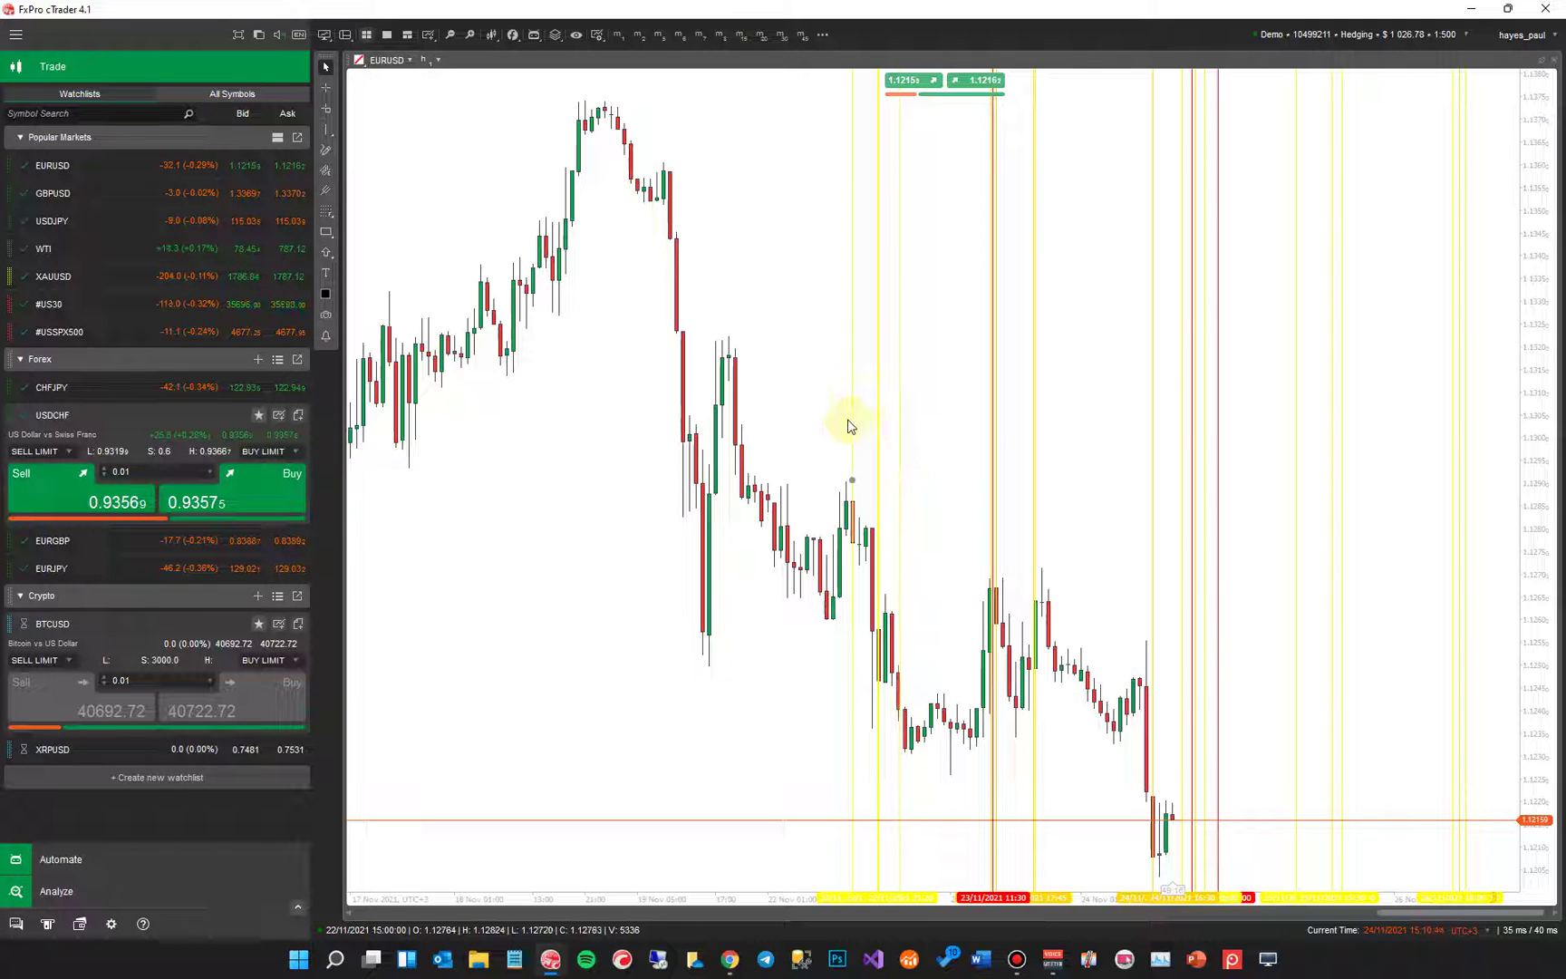
right_click(551, 552)
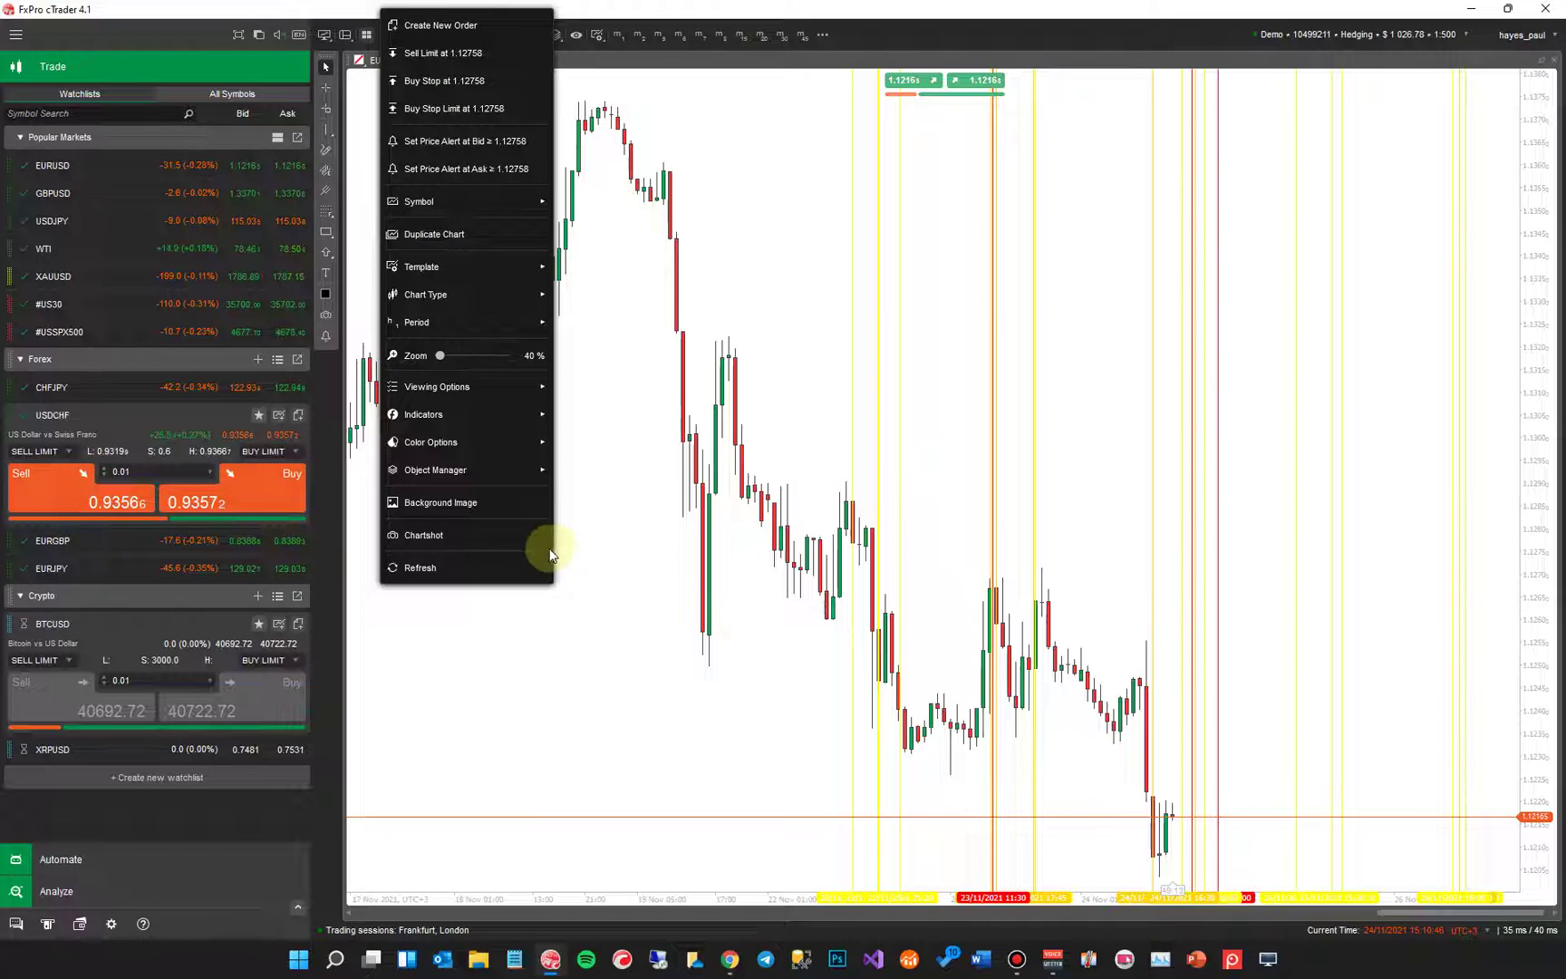
mouse_move(482, 470)
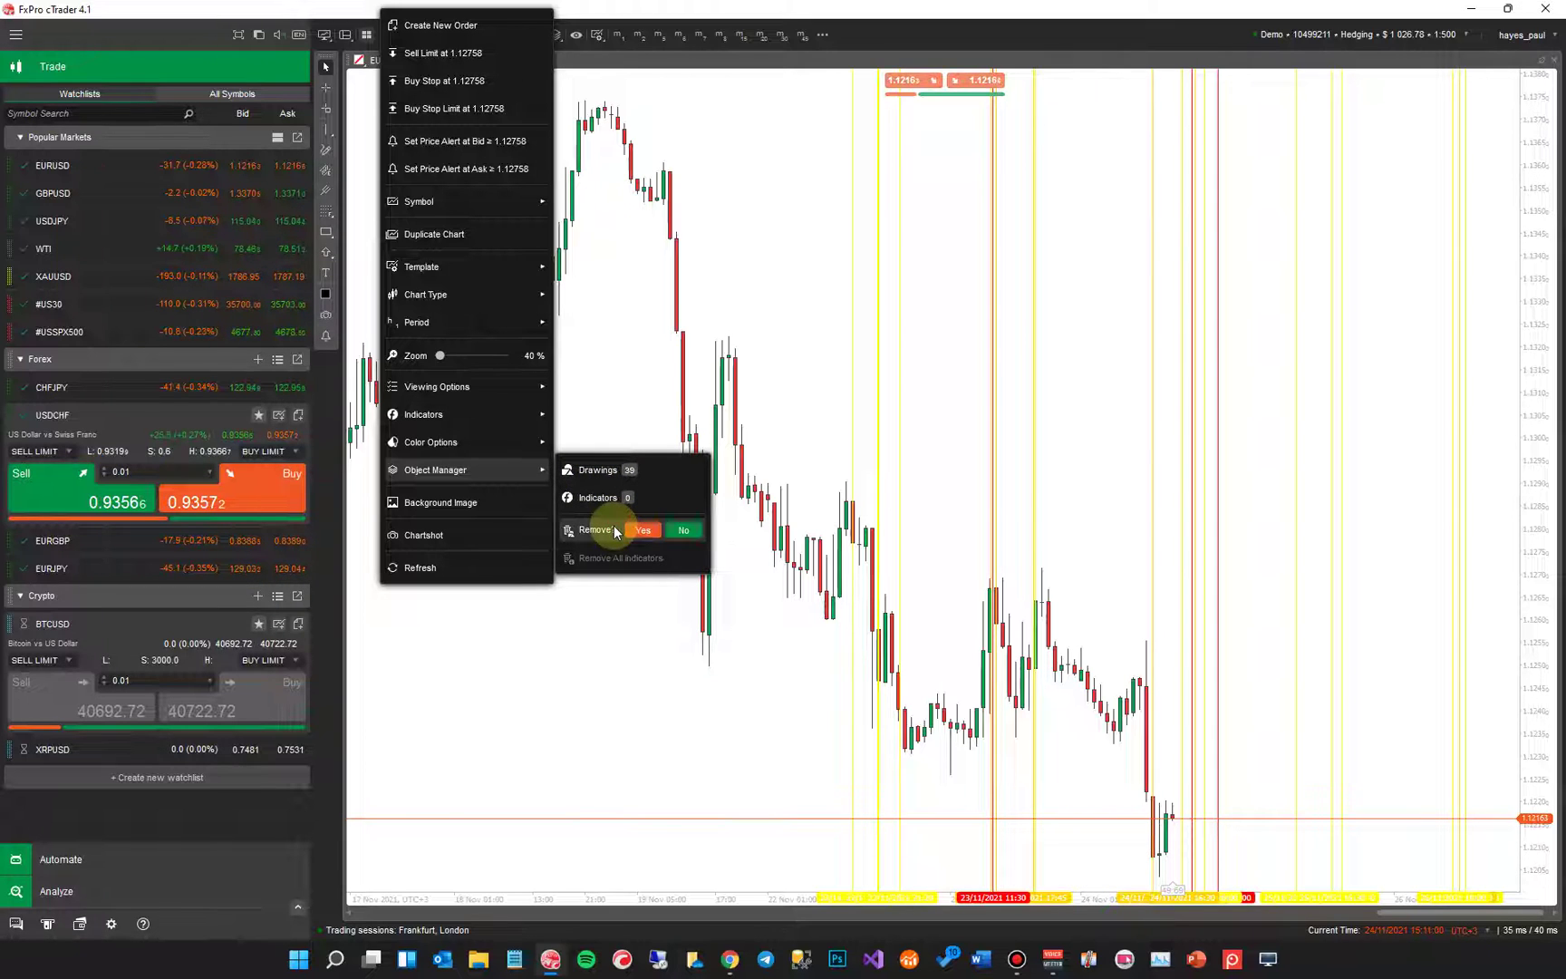
Step: Remove all 39 drawings from the EURUSD chart, then bring up search with Ctrl+F
click(652, 531)
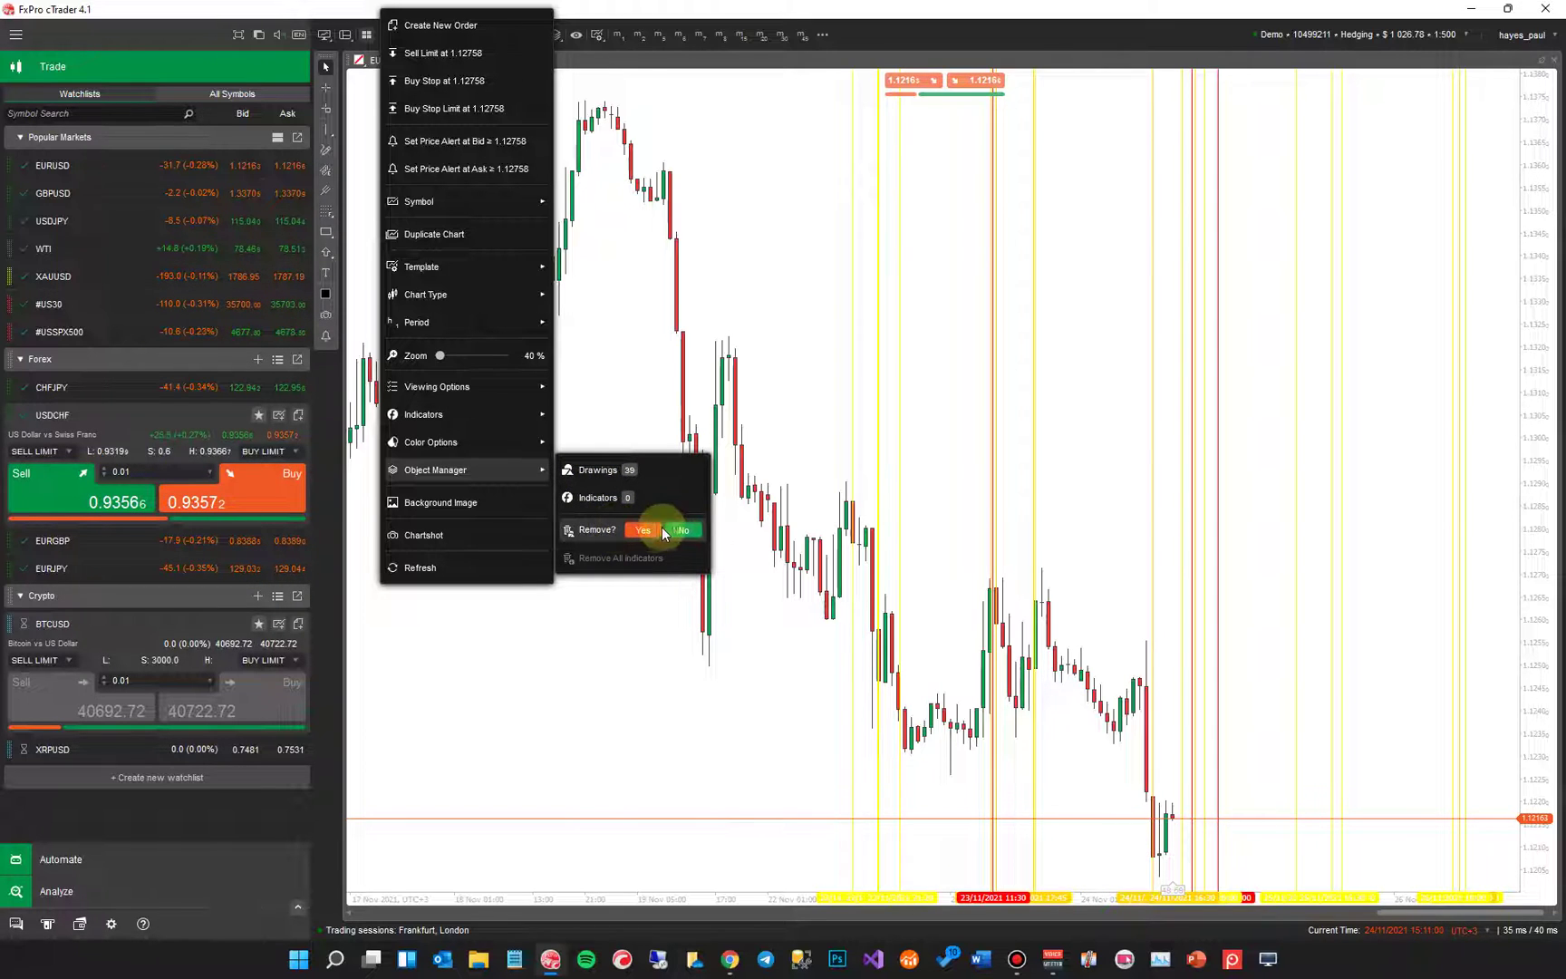
click(1058, 435)
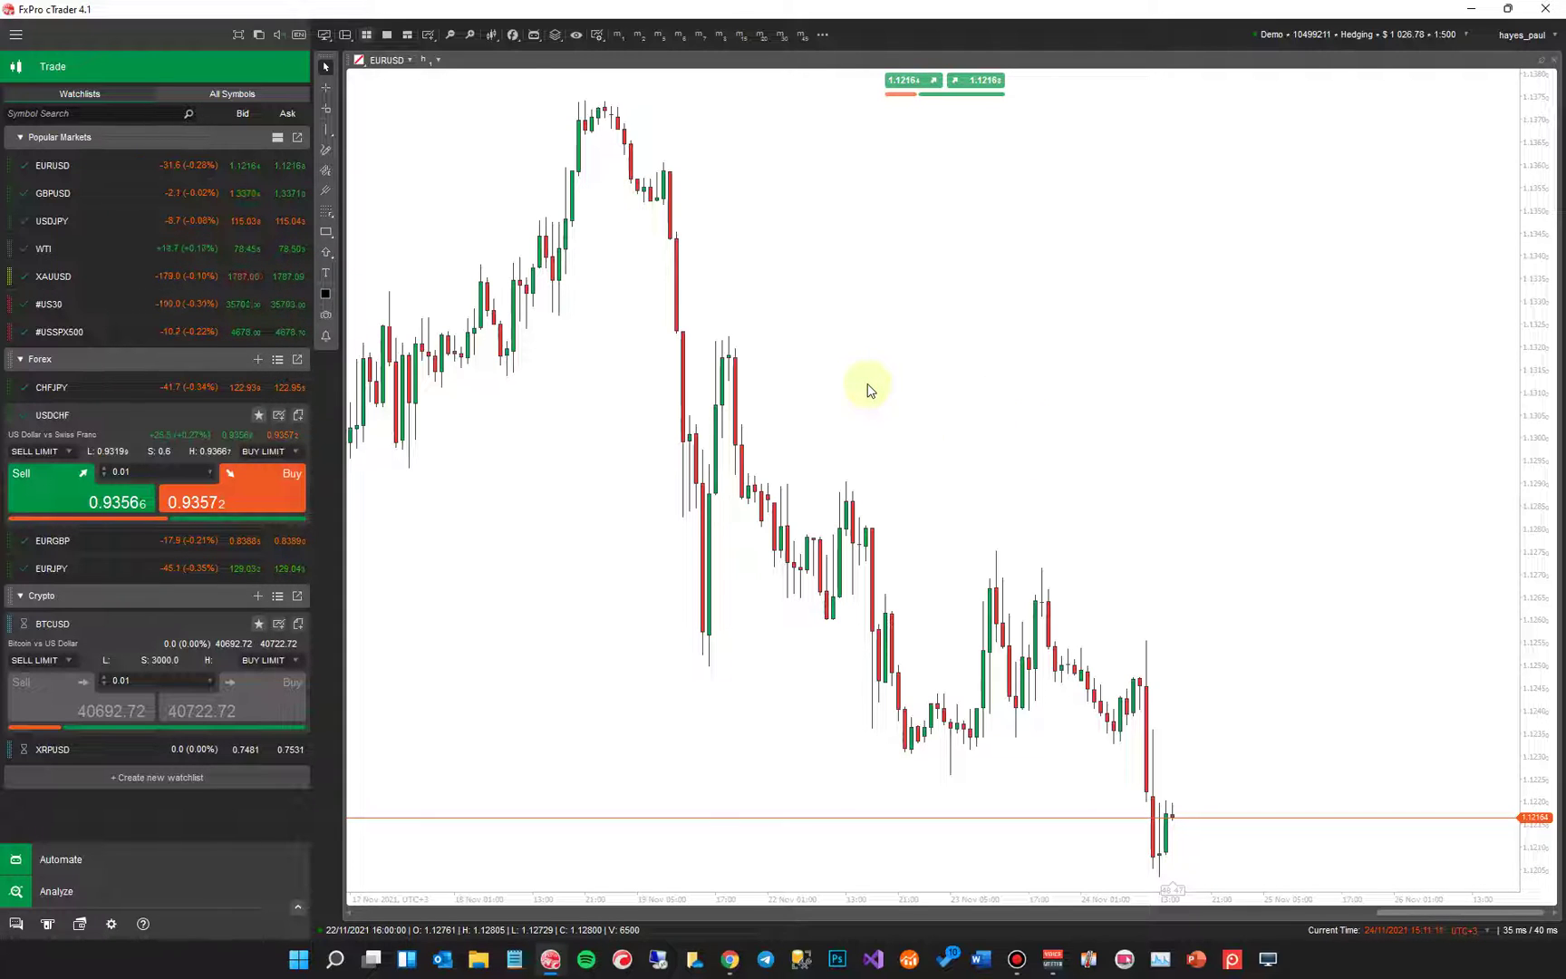
key(ctrl+f)
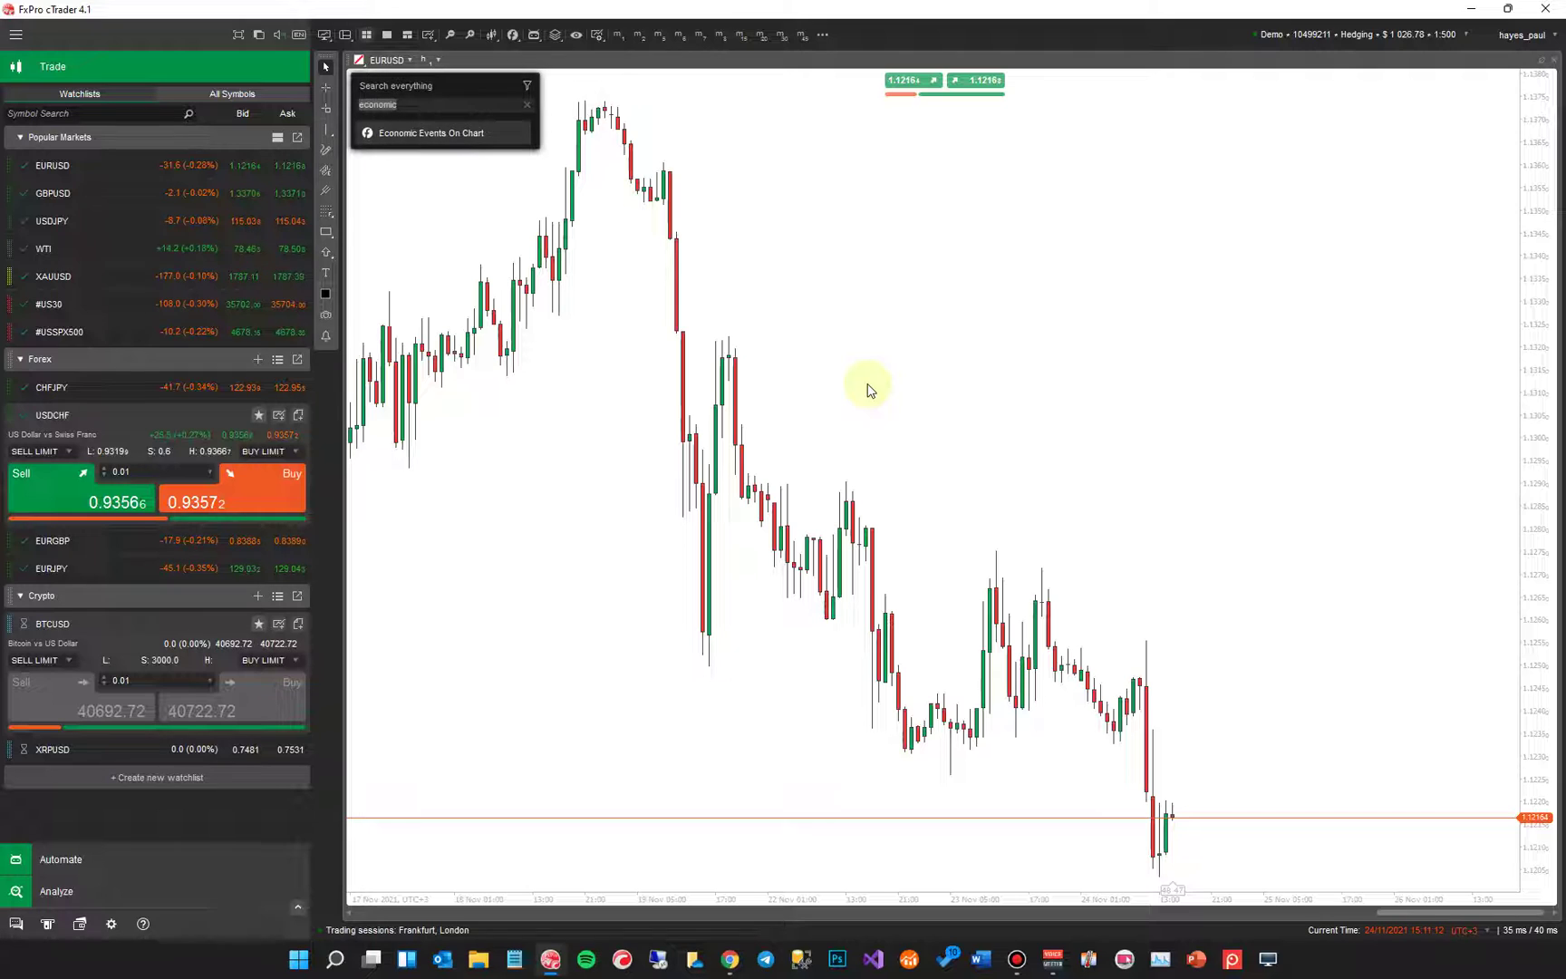
Step: Pick Economic Events On Chart, set High Impact thickness to 2 and hide Low Impact events
click(453, 134)
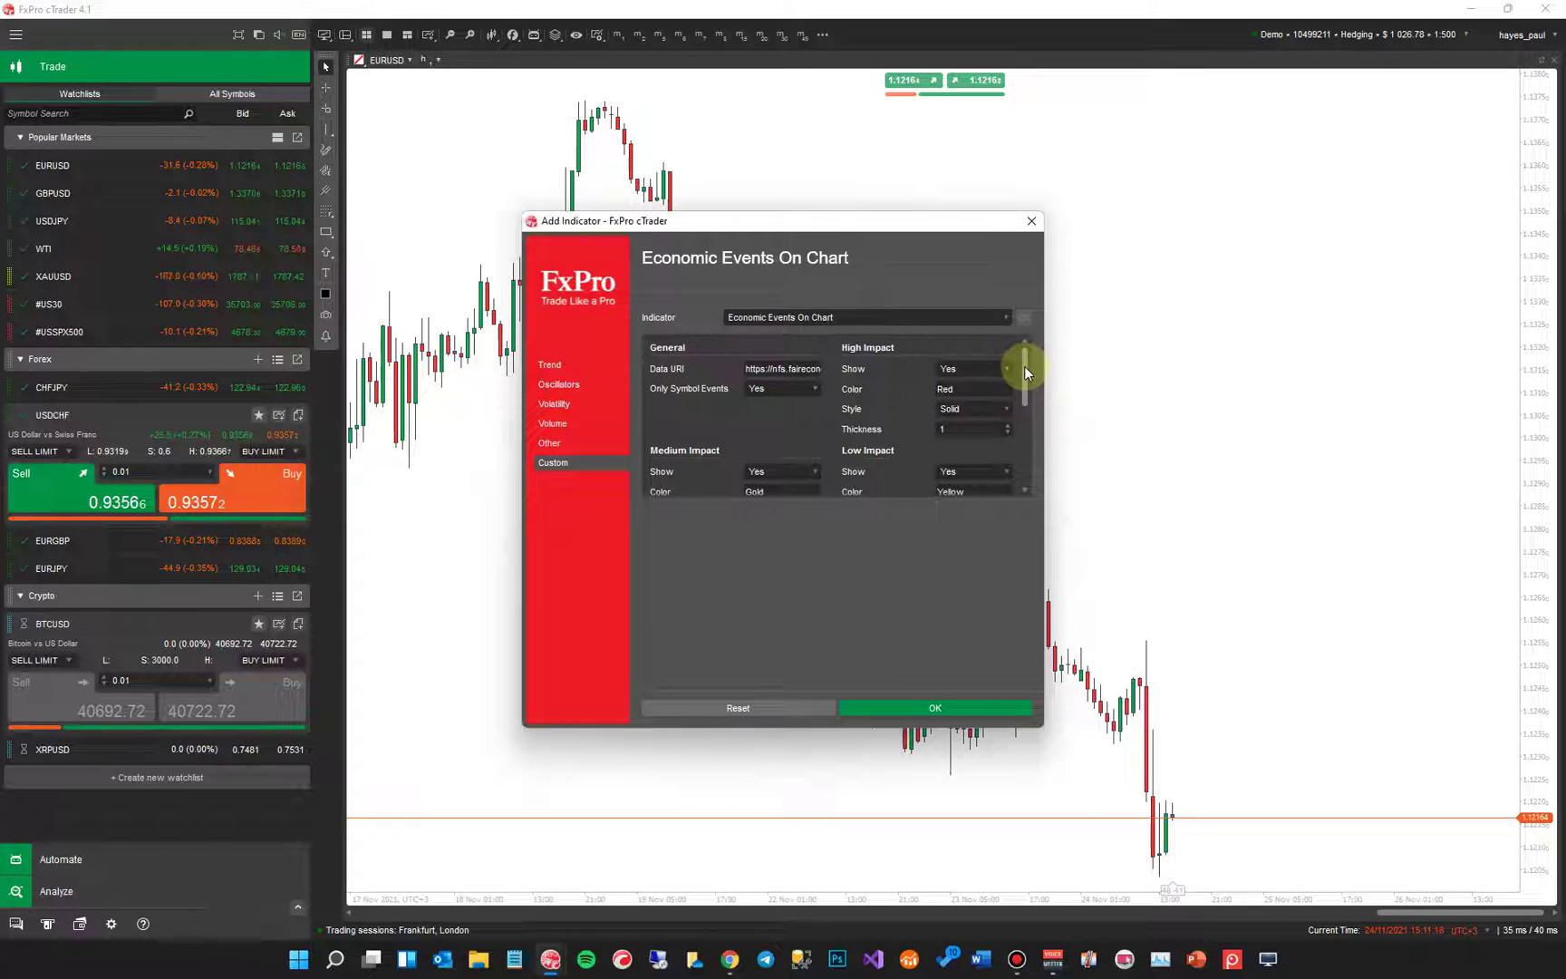
click(1007, 425)
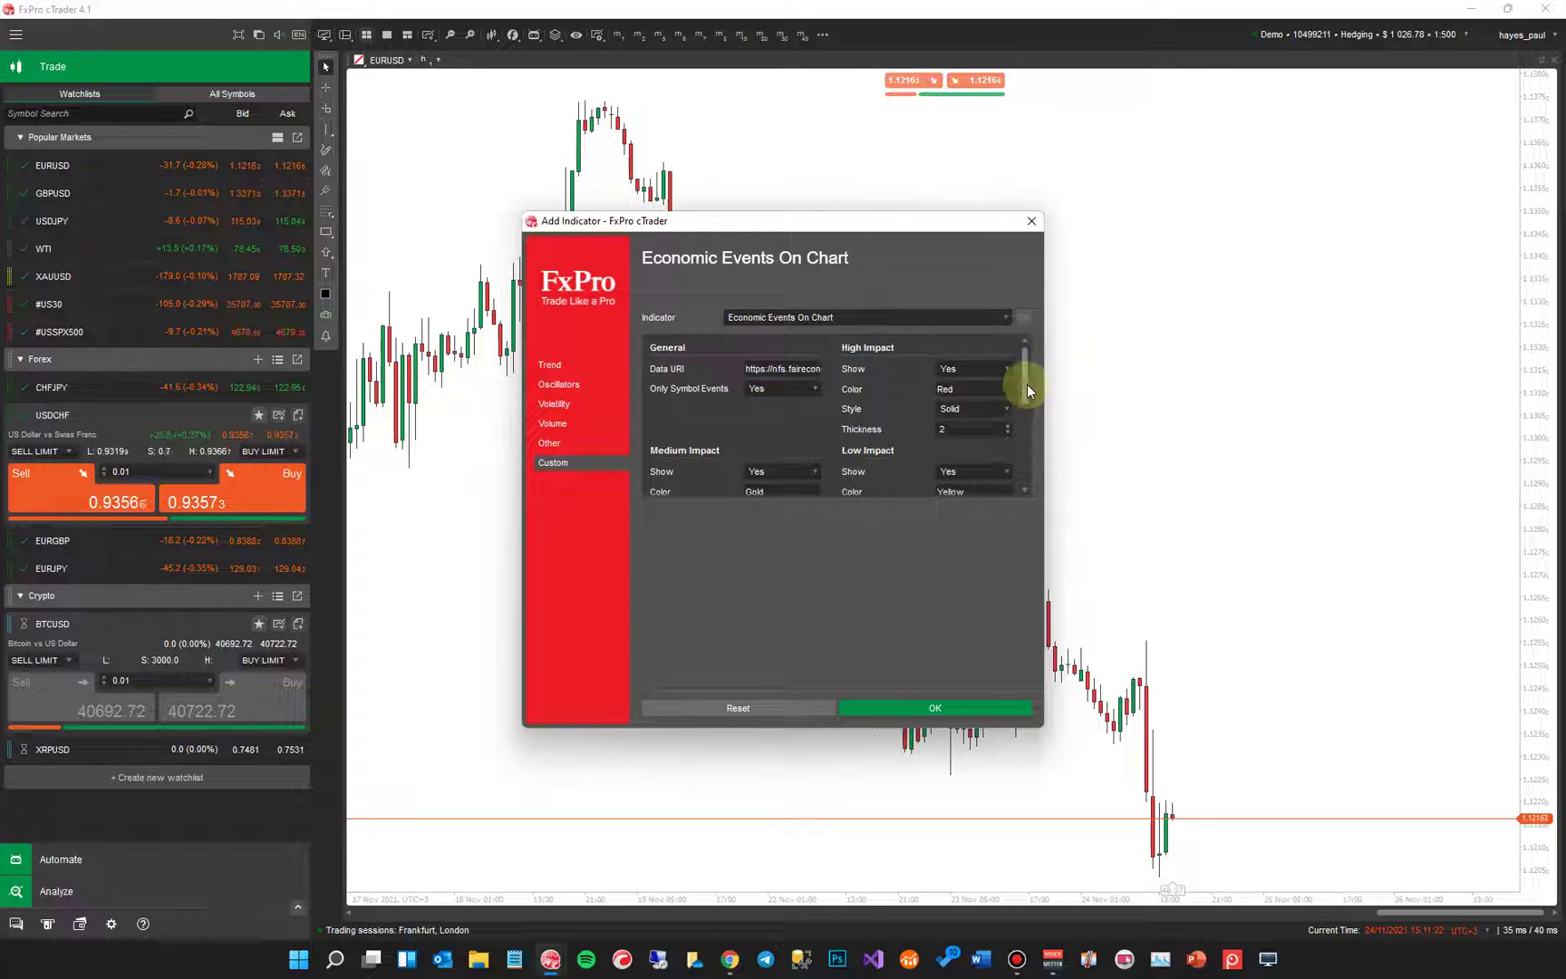
drag(1027, 390, 1029, 430)
click(962, 340)
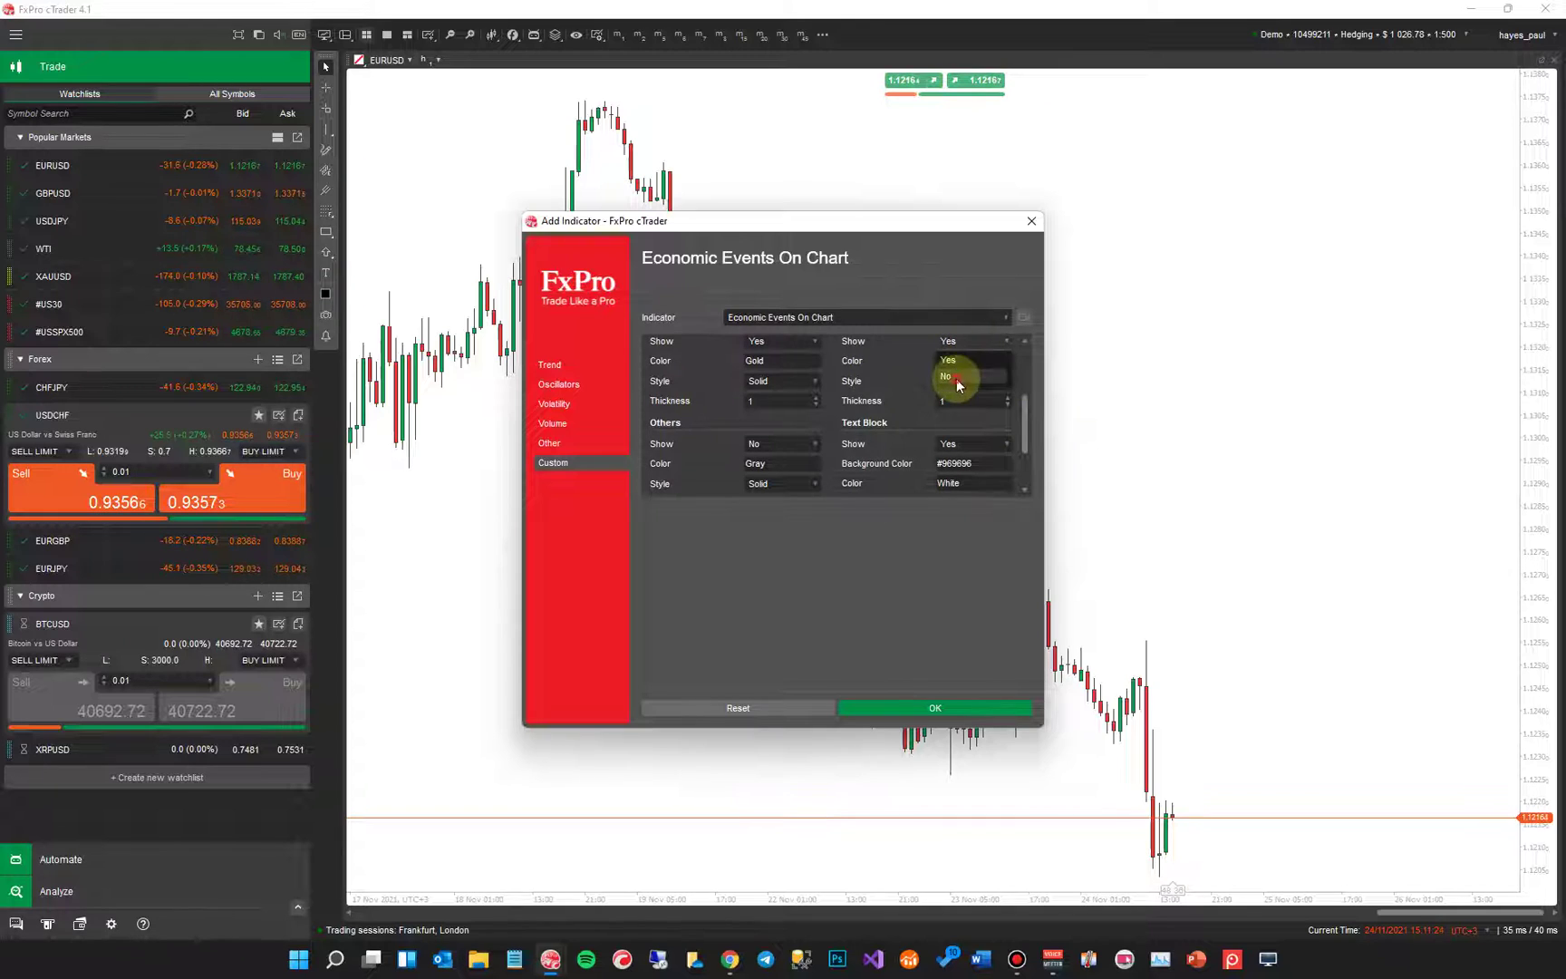
click(955, 378)
drag(1024, 417, 1020, 404)
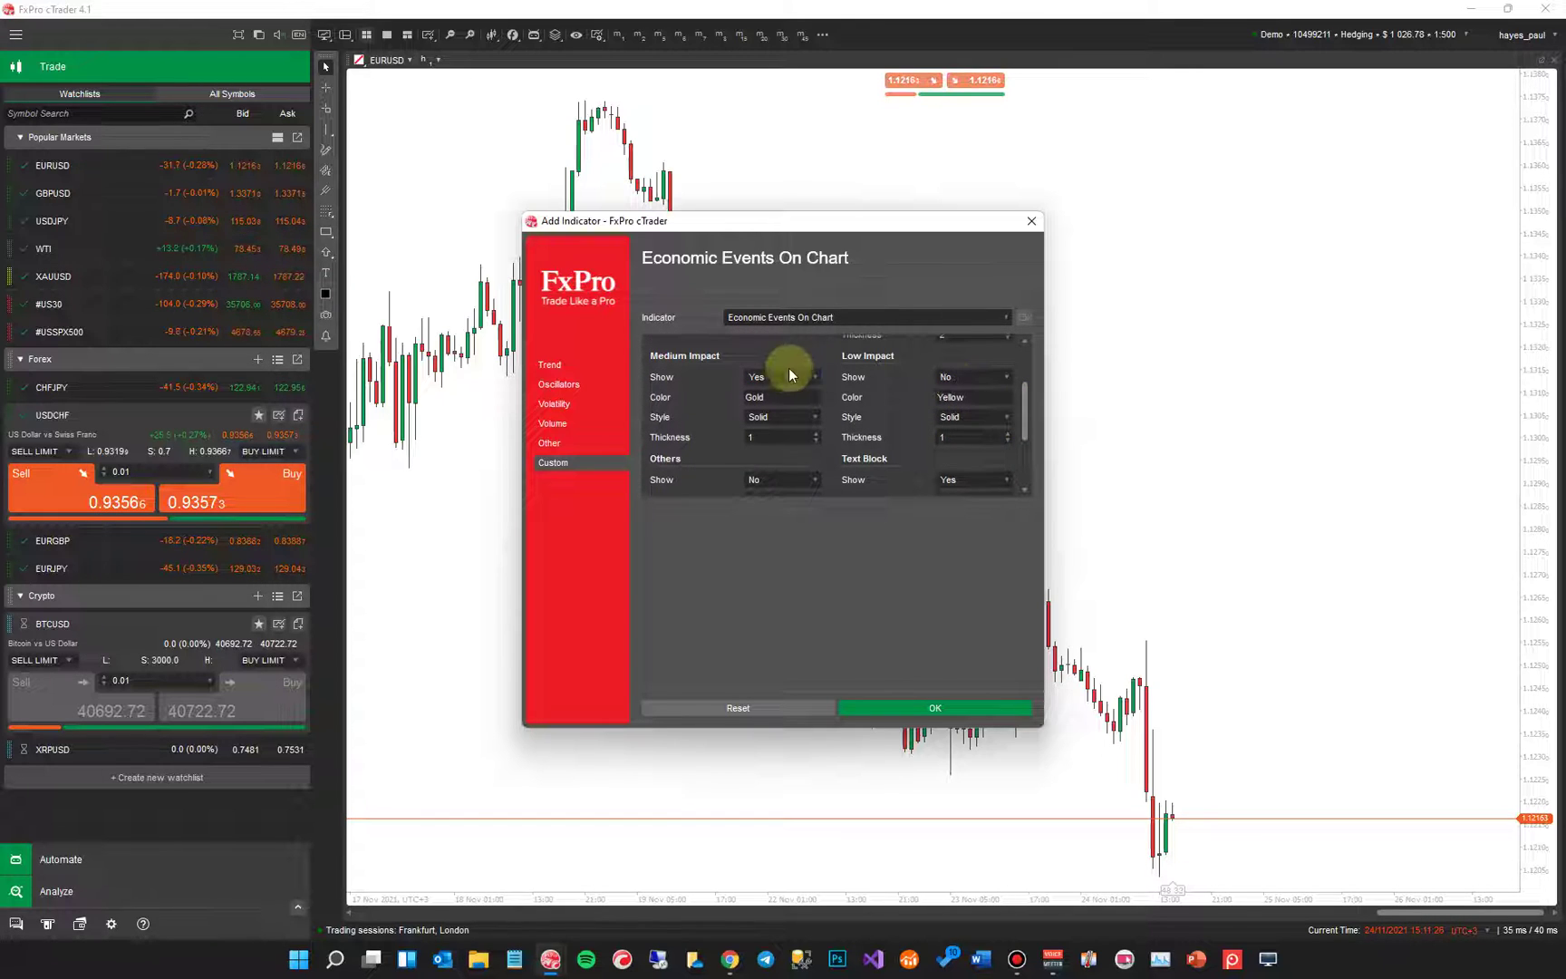
Step: Make Medium Impact lines and Text Block background Black, then add the indicator
click(769, 396)
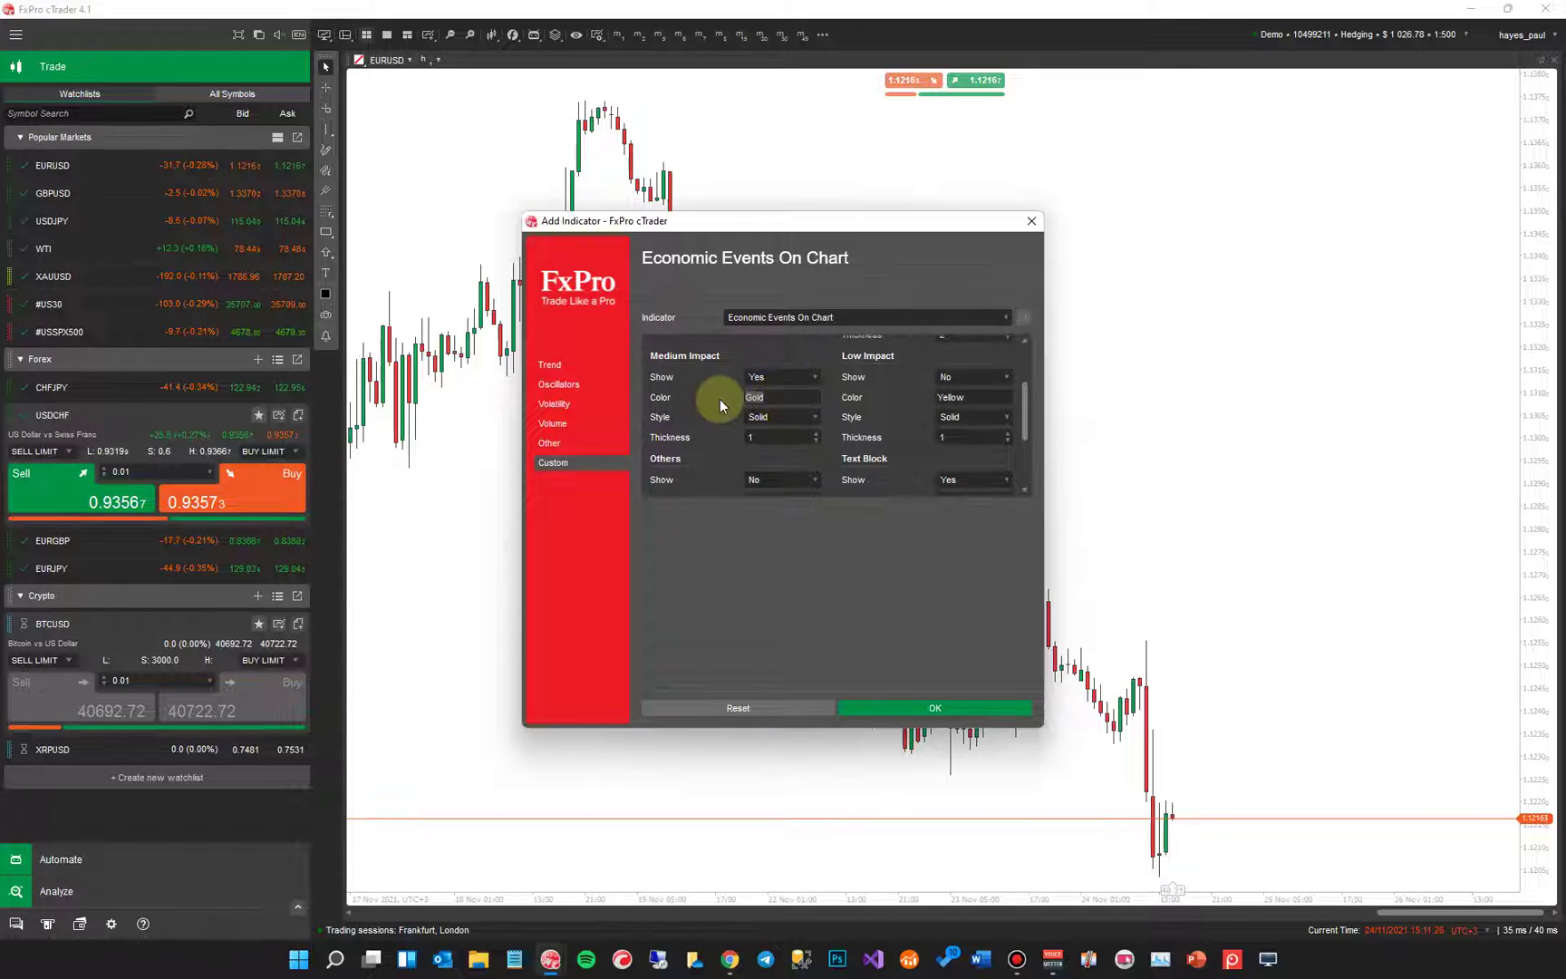
text(Black)
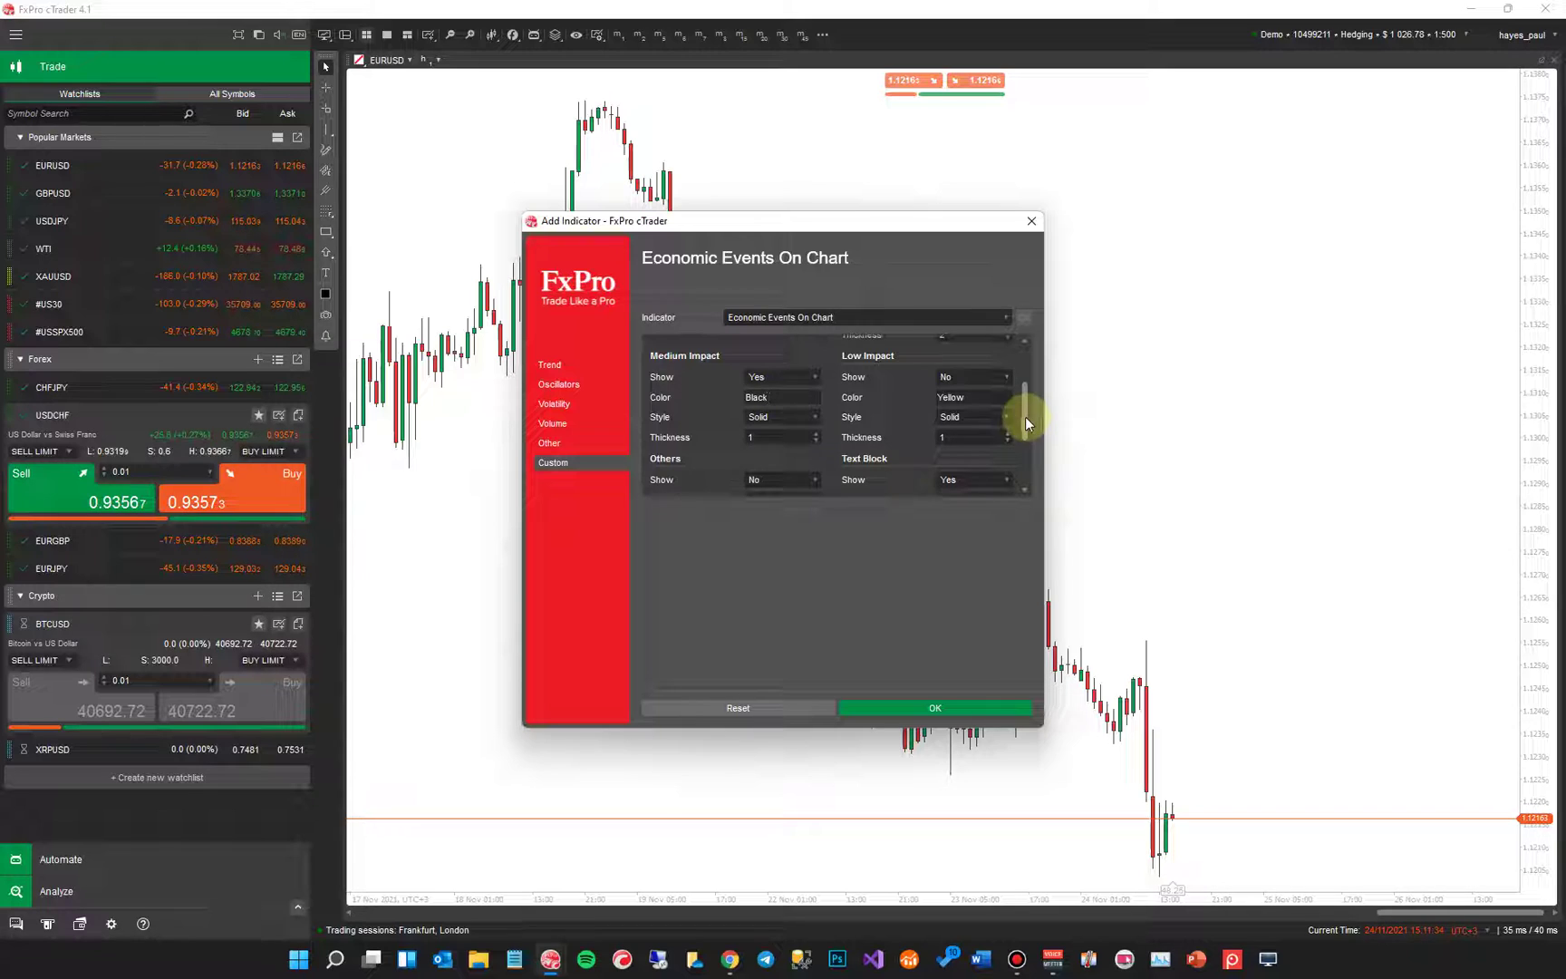
drag(1025, 416, 1032, 445)
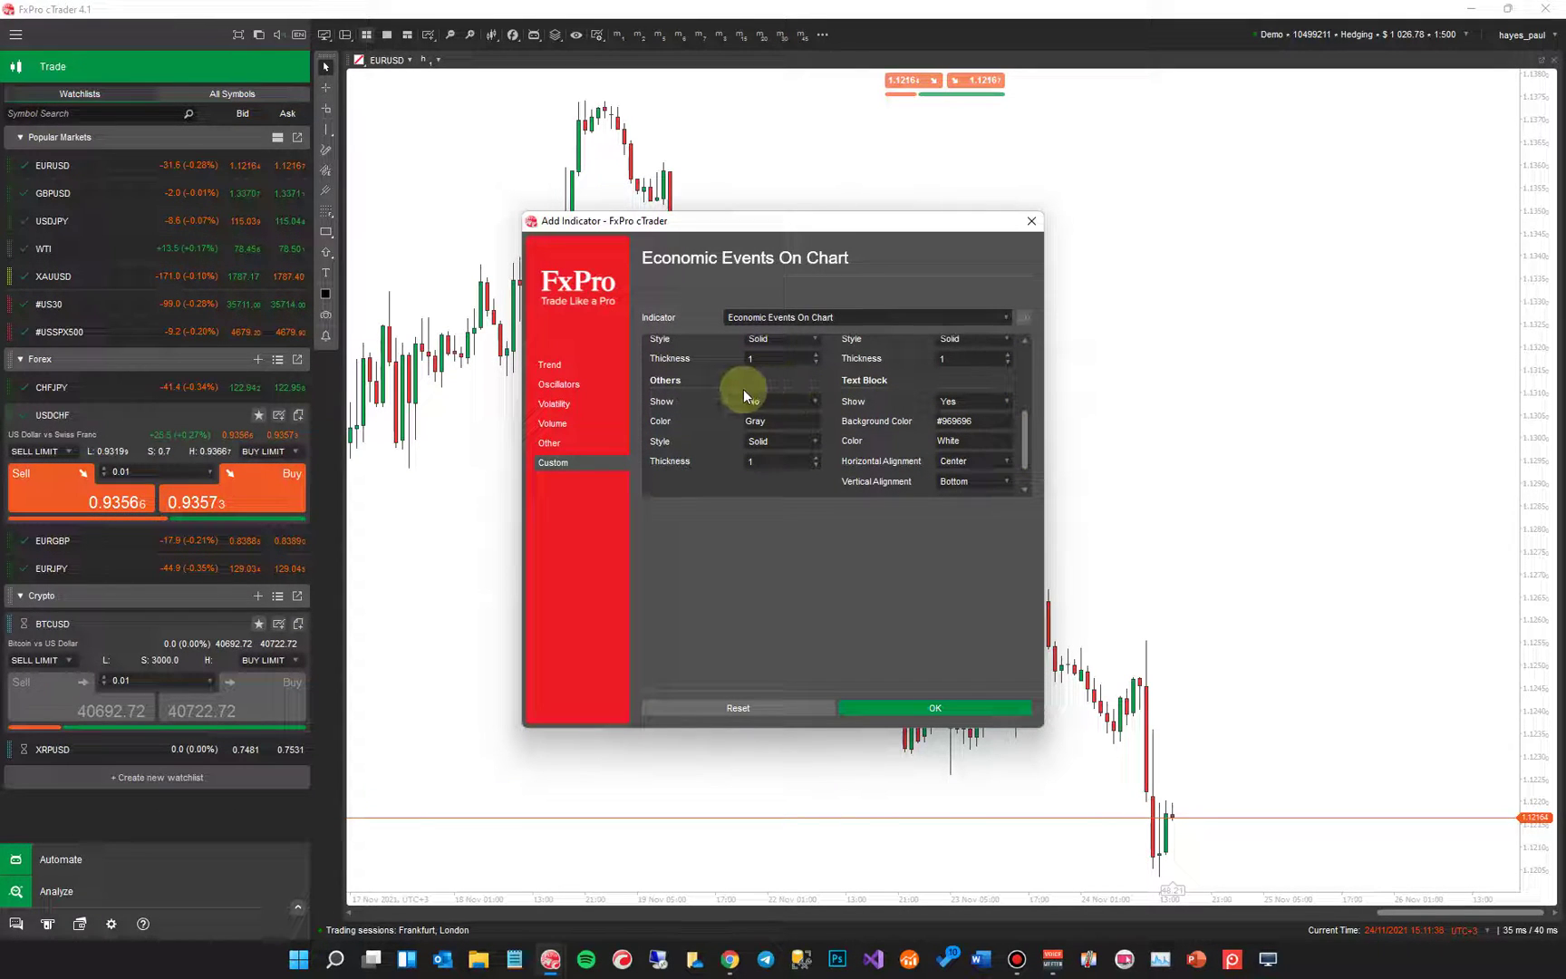
click(957, 421)
drag(957, 420, 906, 418)
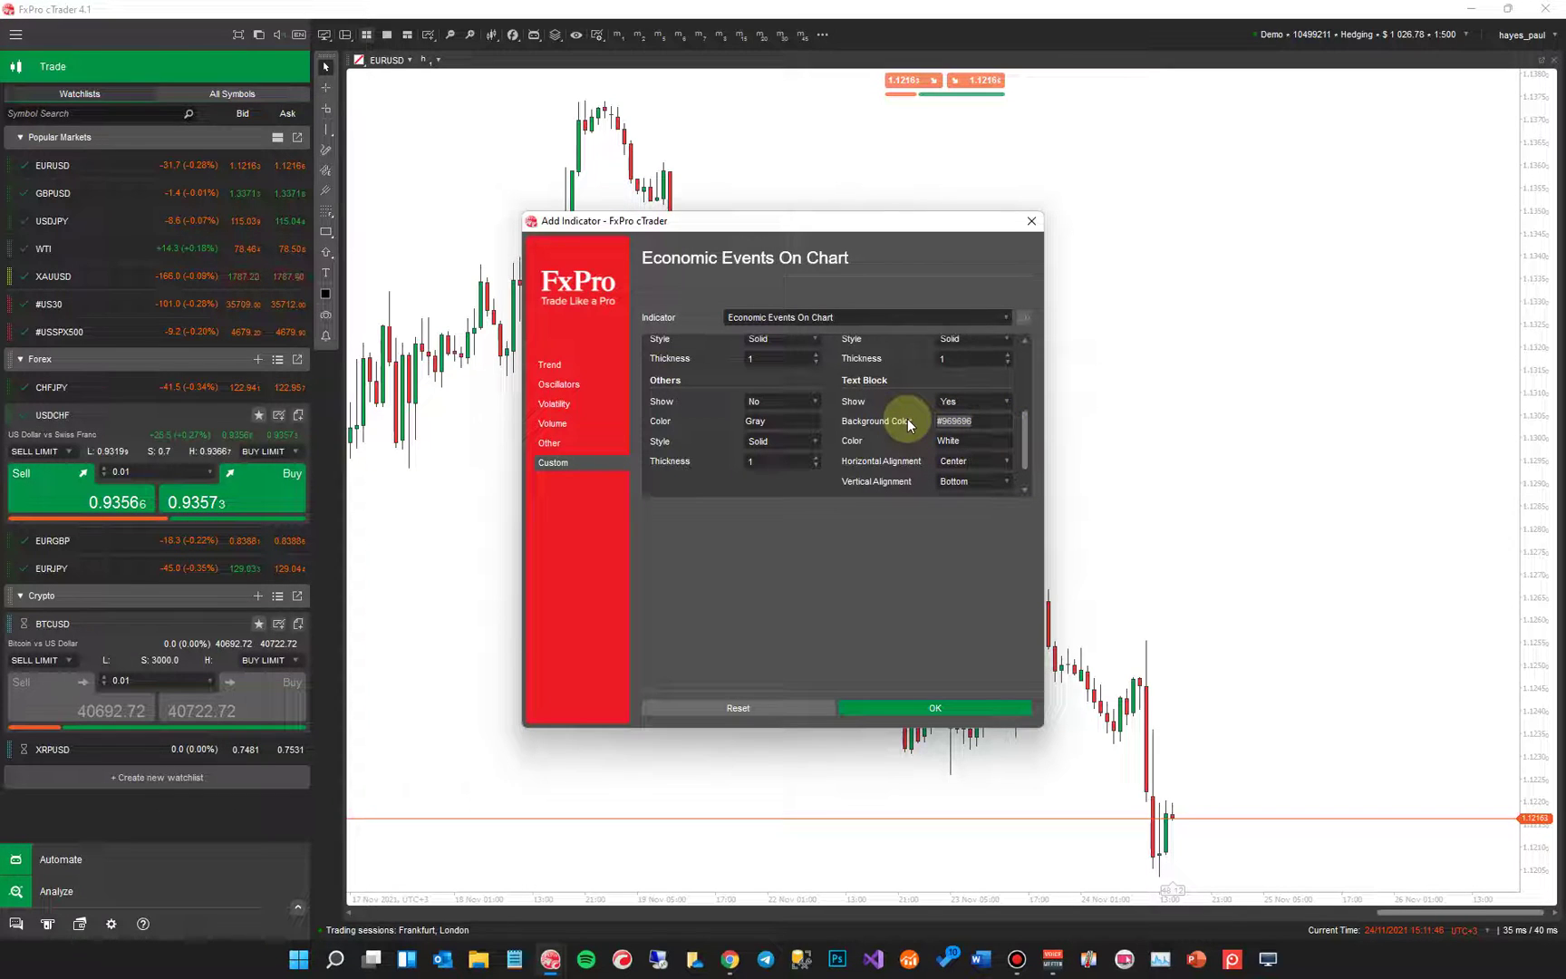
text(Black)
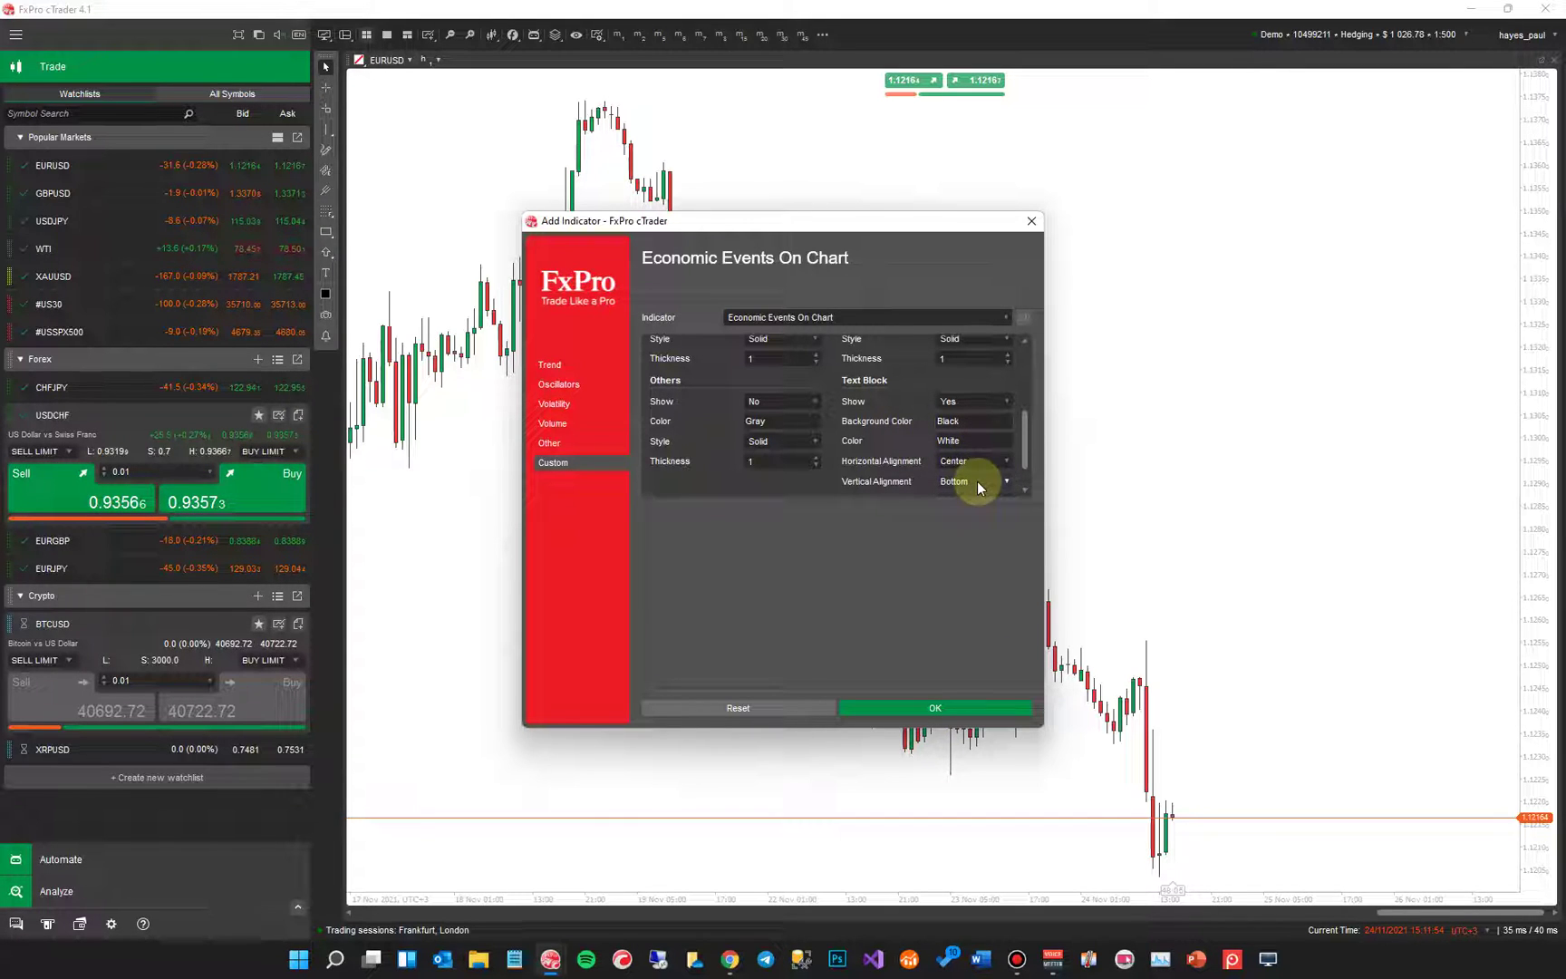
scroll(1027, 464, down, 1)
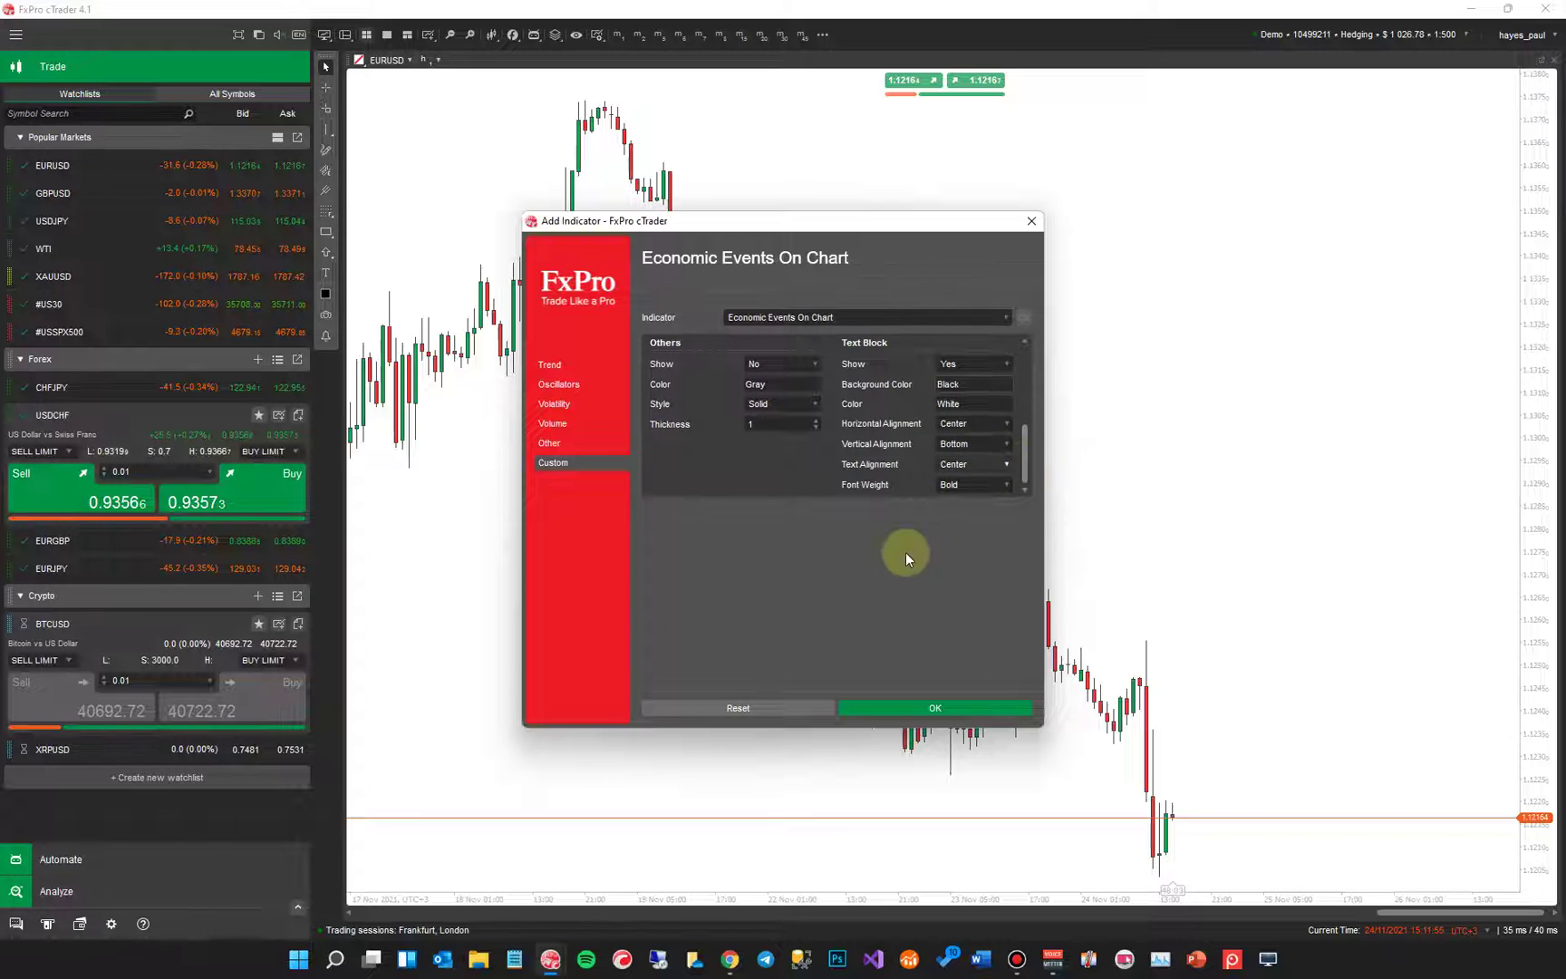
click(889, 709)
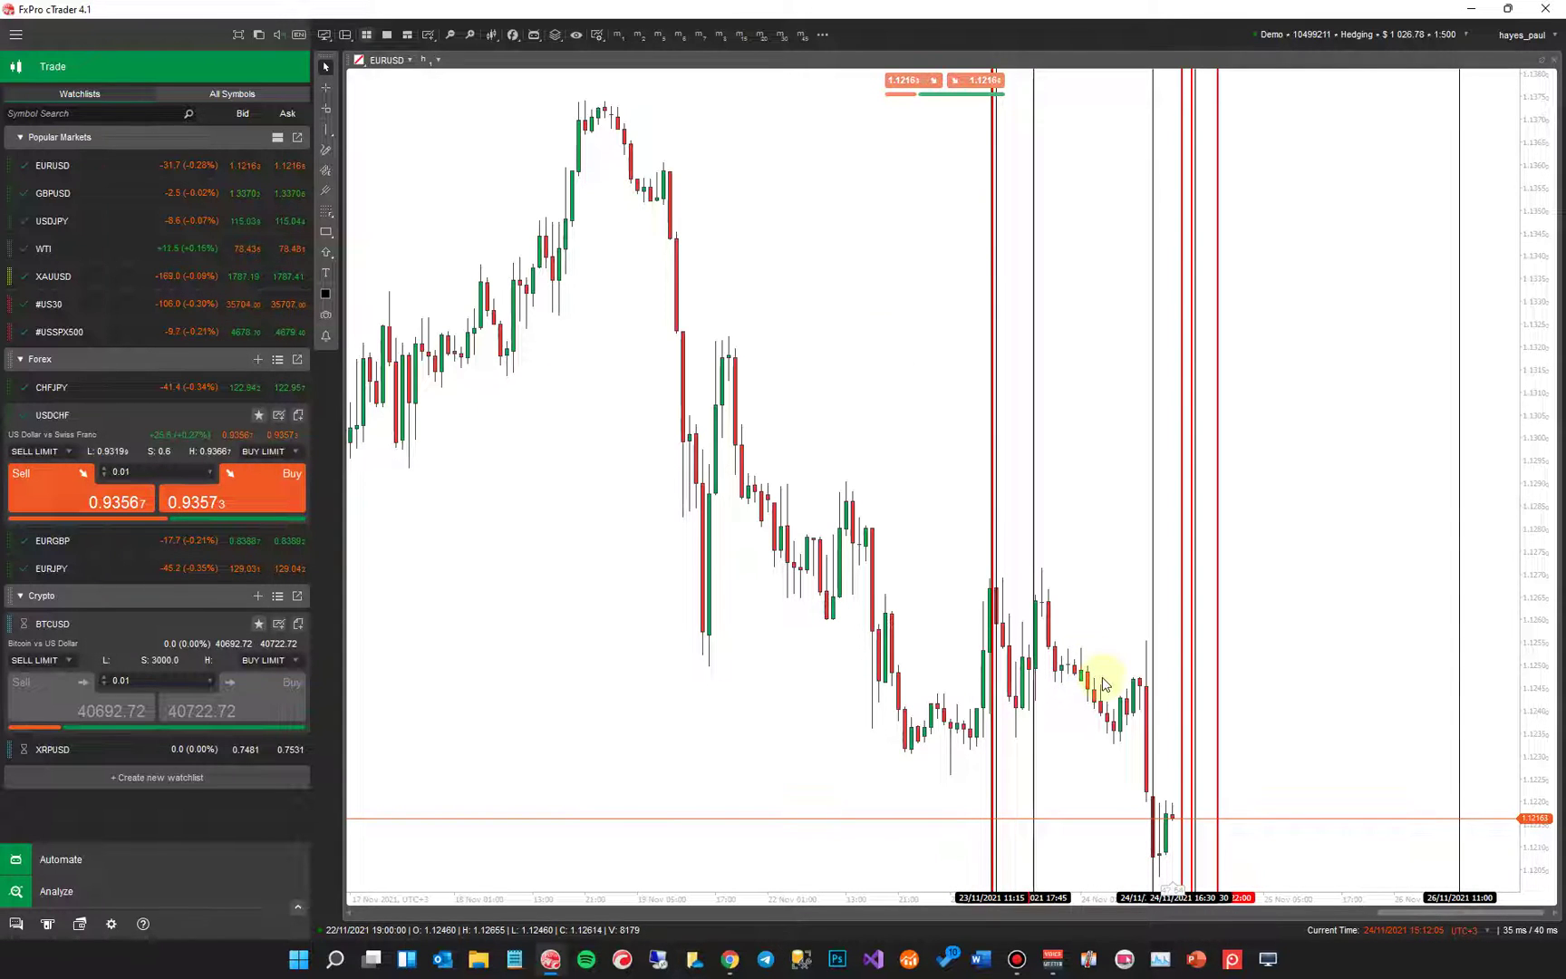
mouse_move(993, 903)
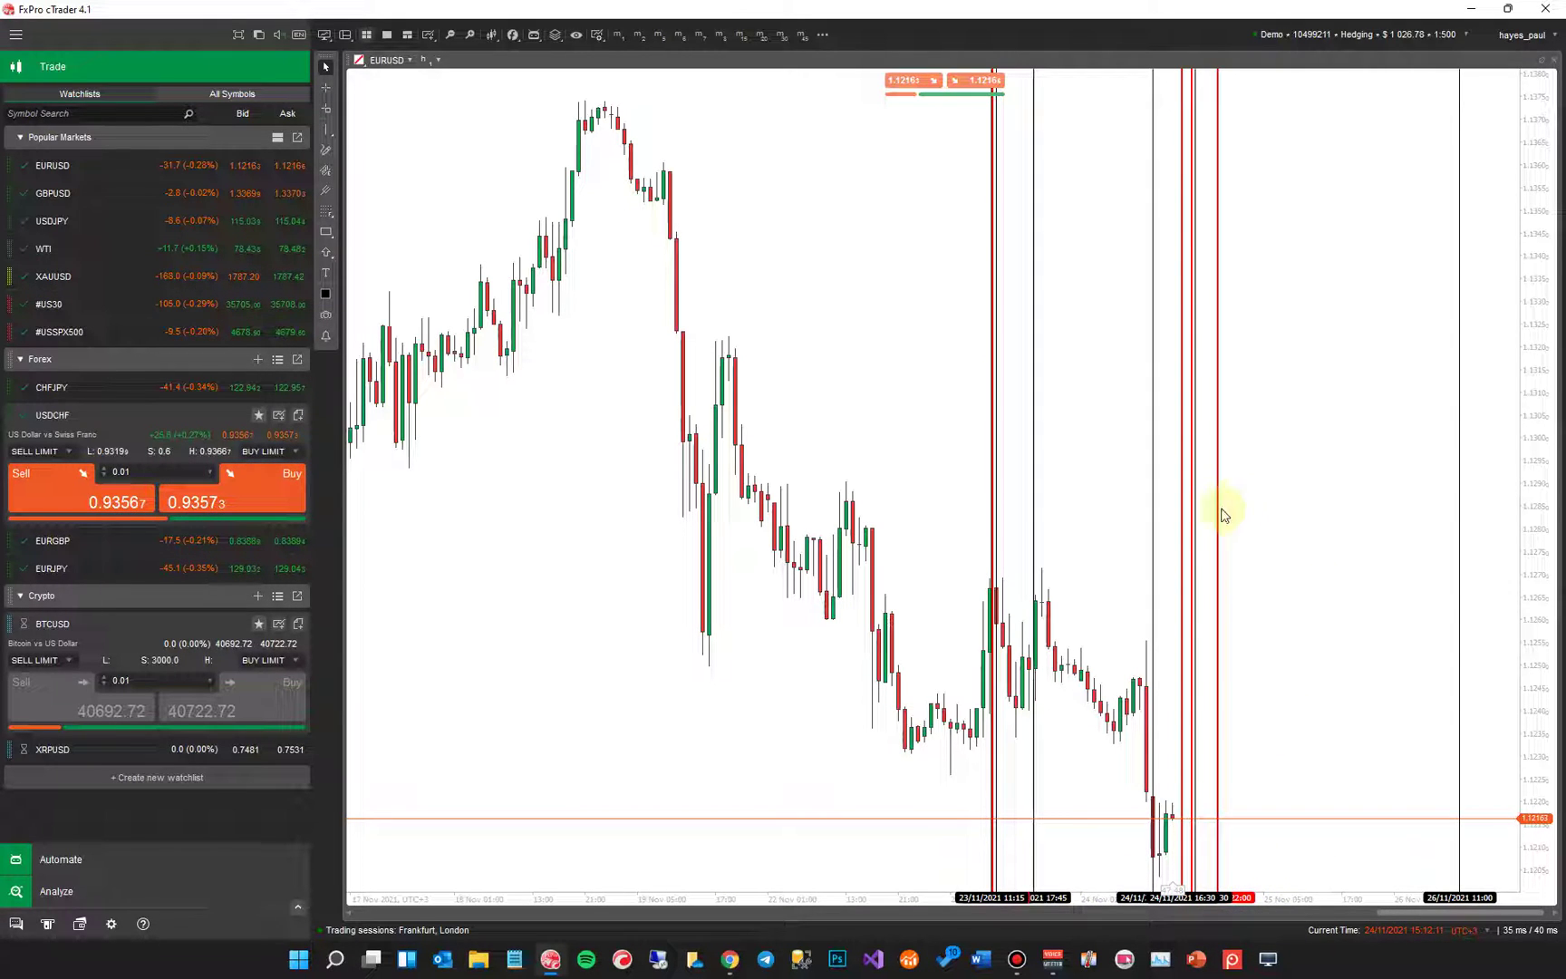
mouse_move(1181, 514)
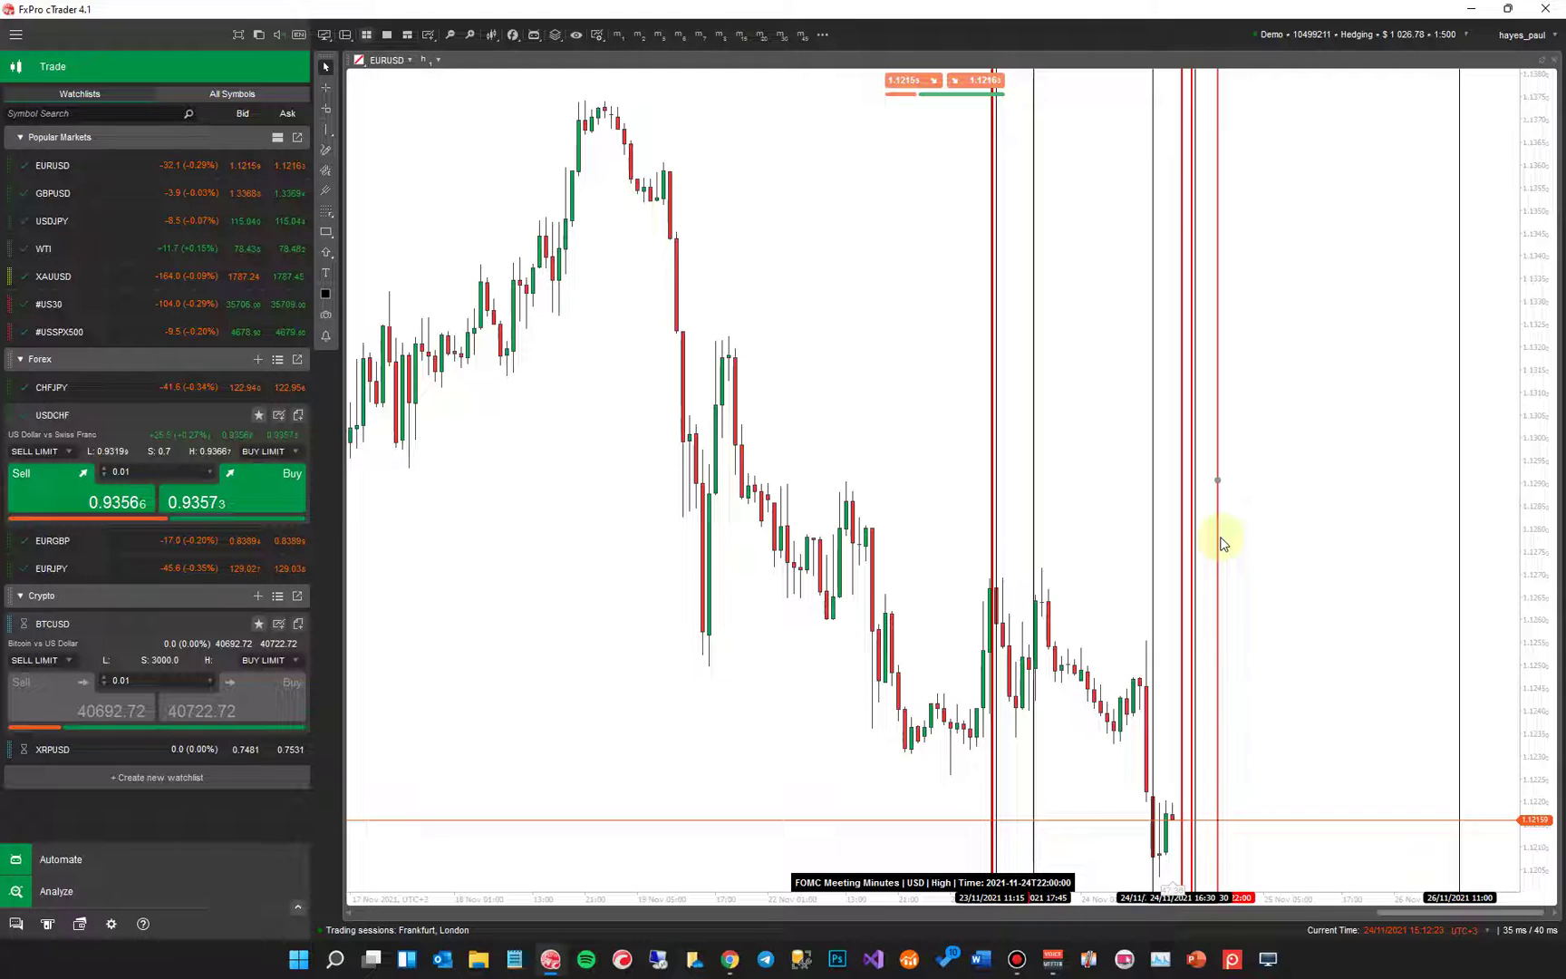
Step: Set the indicator's High Impact line style to Dots in Object Manager and apply
right_click(461, 530)
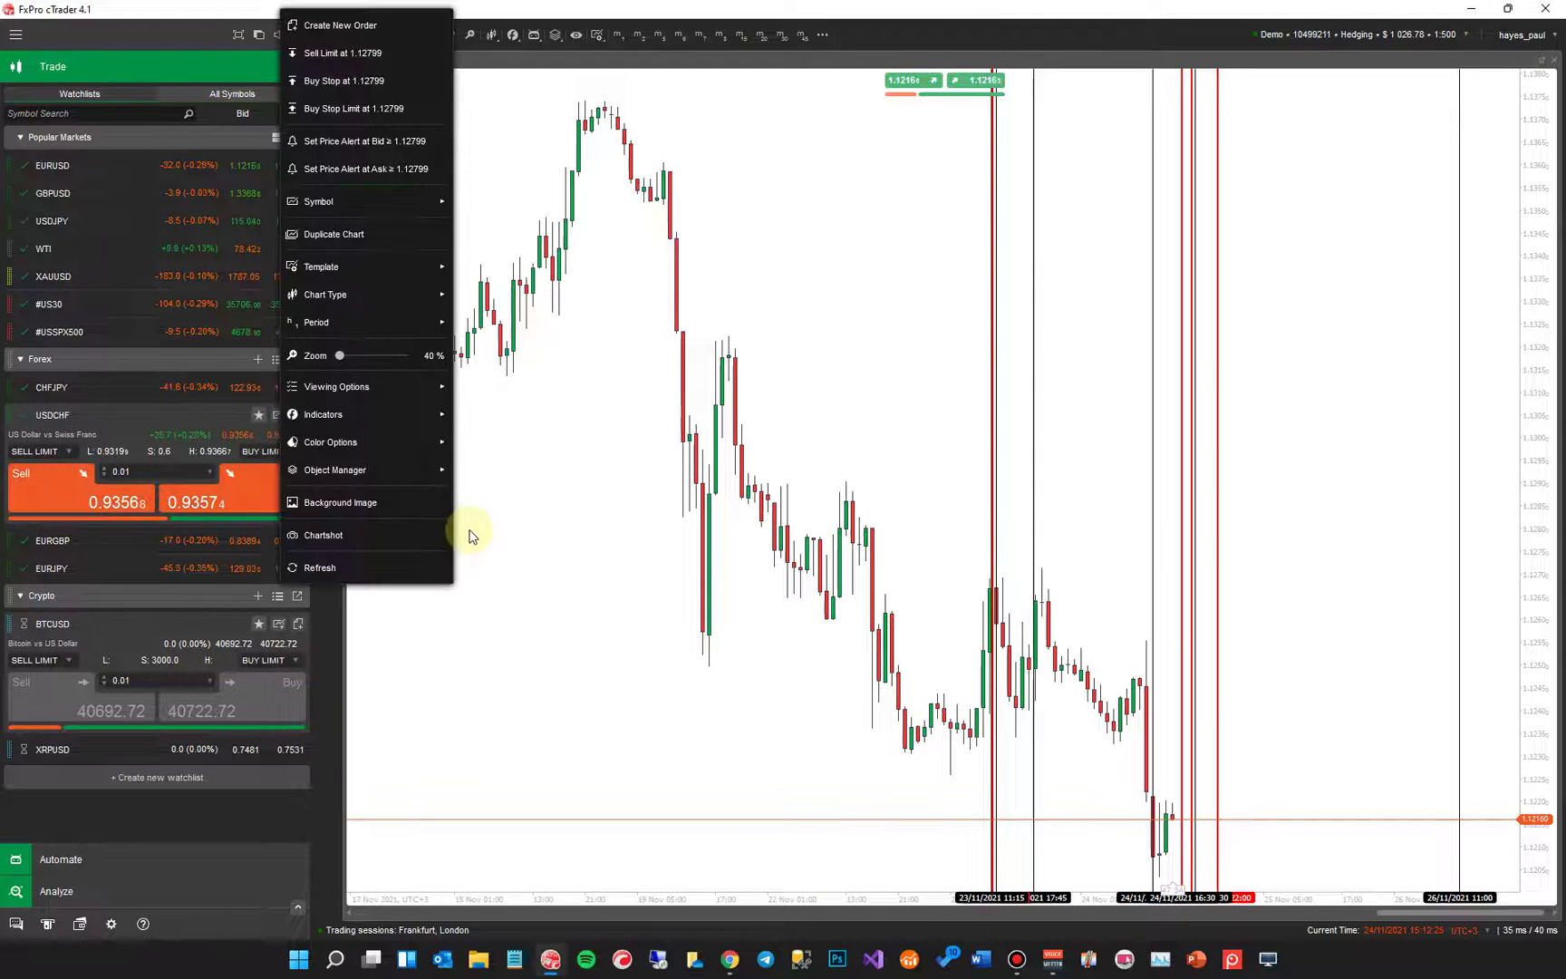
mouse_move(385, 464)
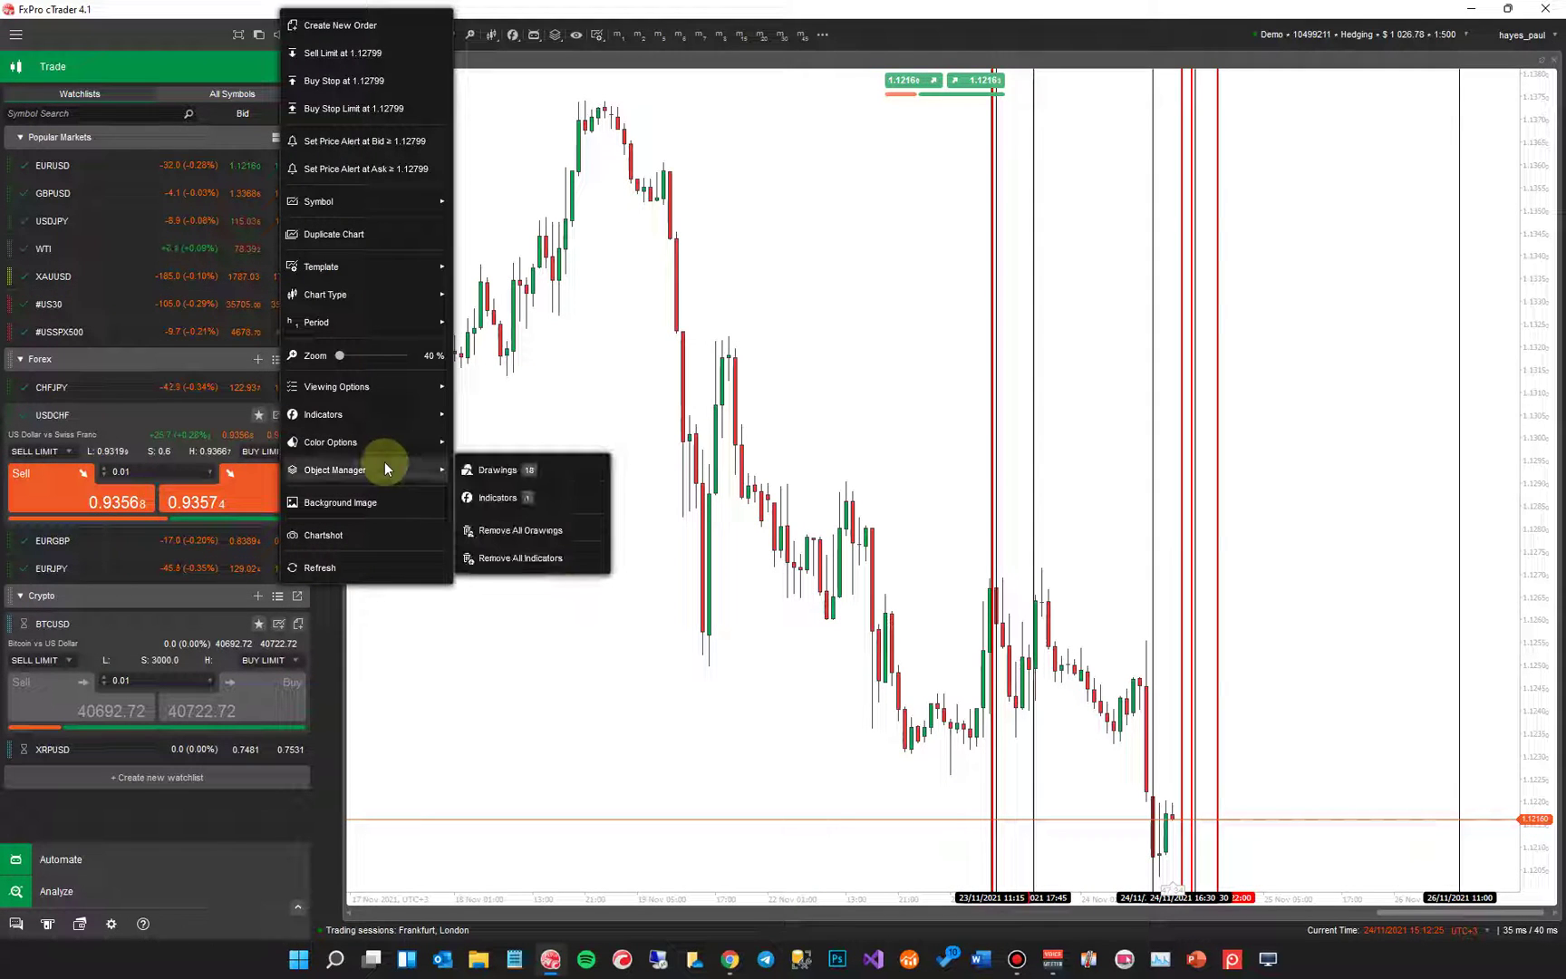
click(510, 497)
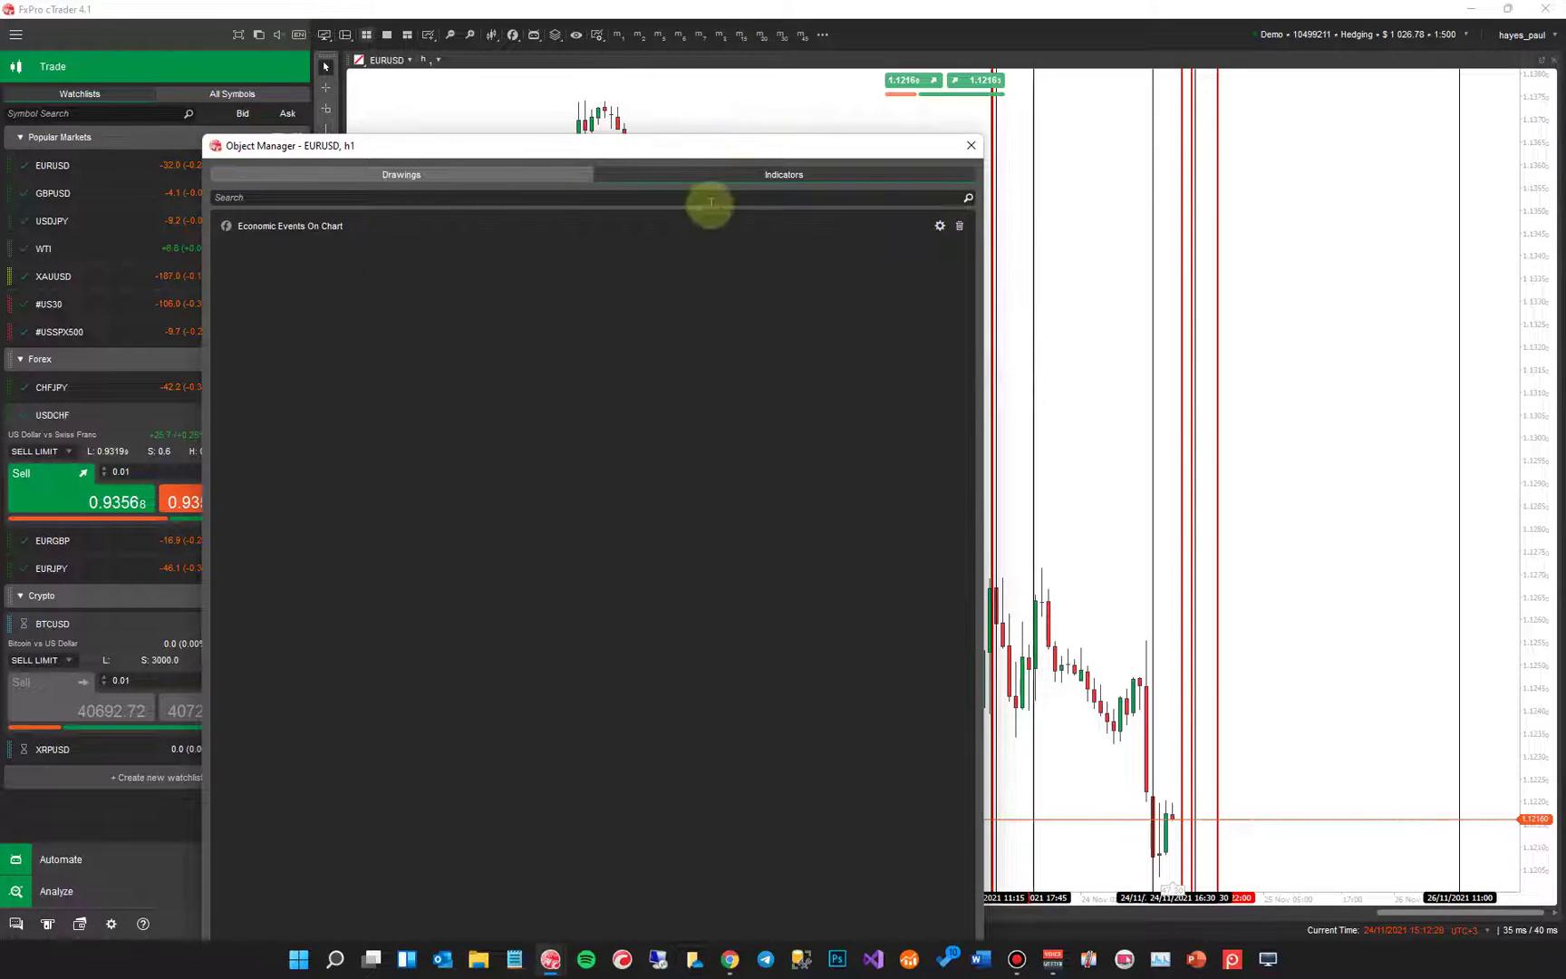
click(941, 226)
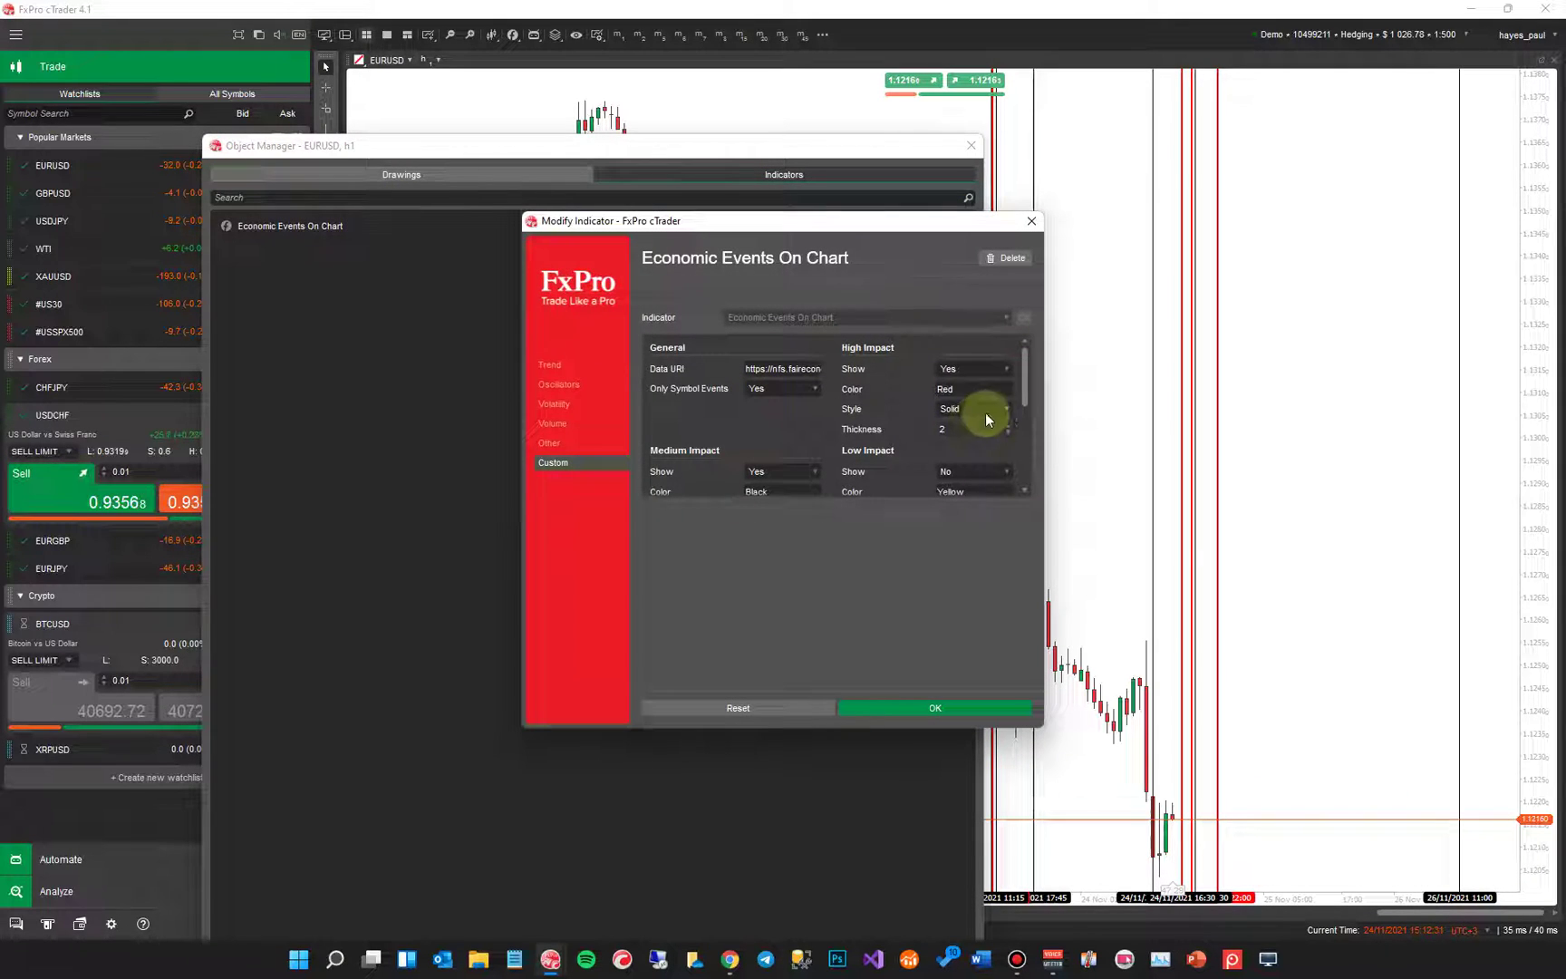
drag(1023, 370, 1027, 372)
scroll(1006, 398, up, 1)
click(981, 410)
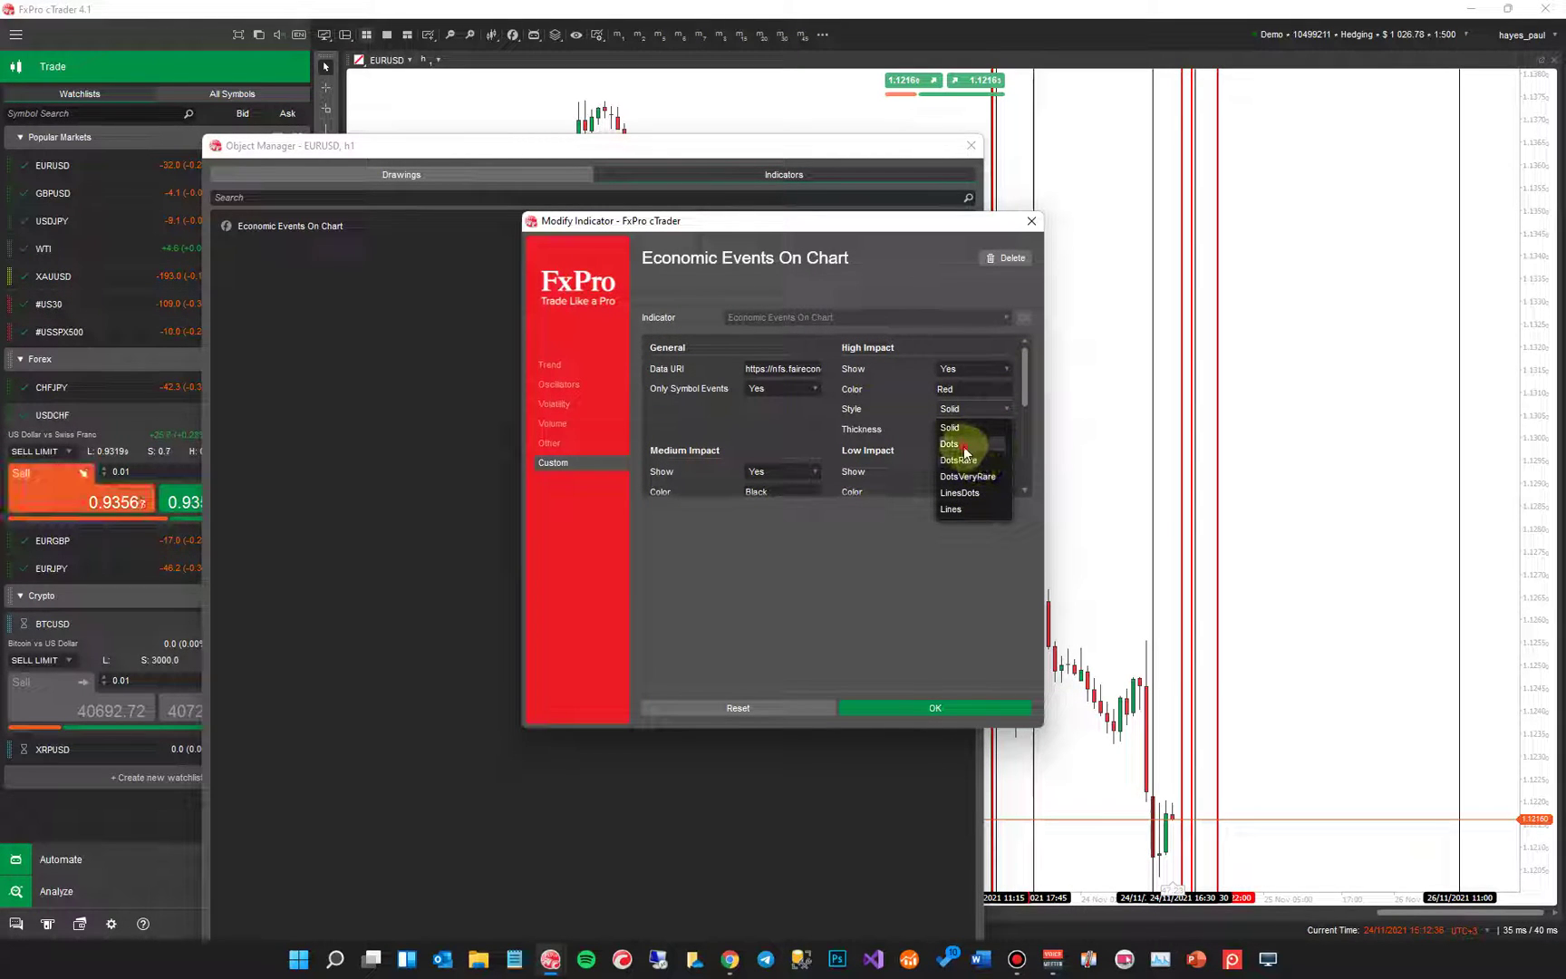
click(951, 444)
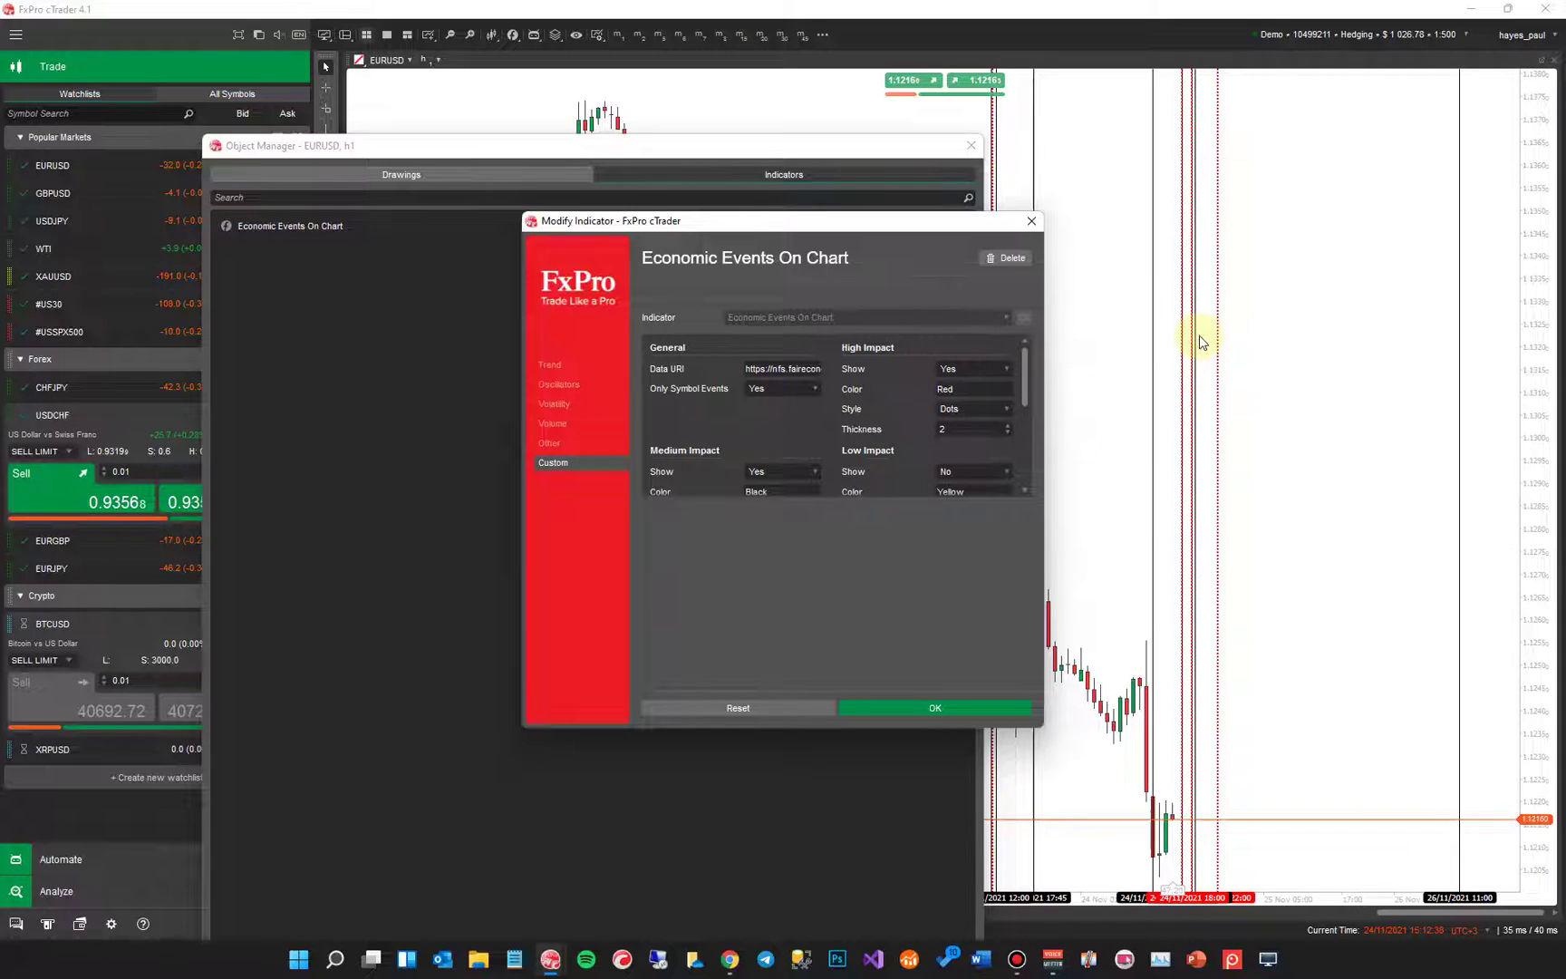
drag(1025, 383, 1023, 465)
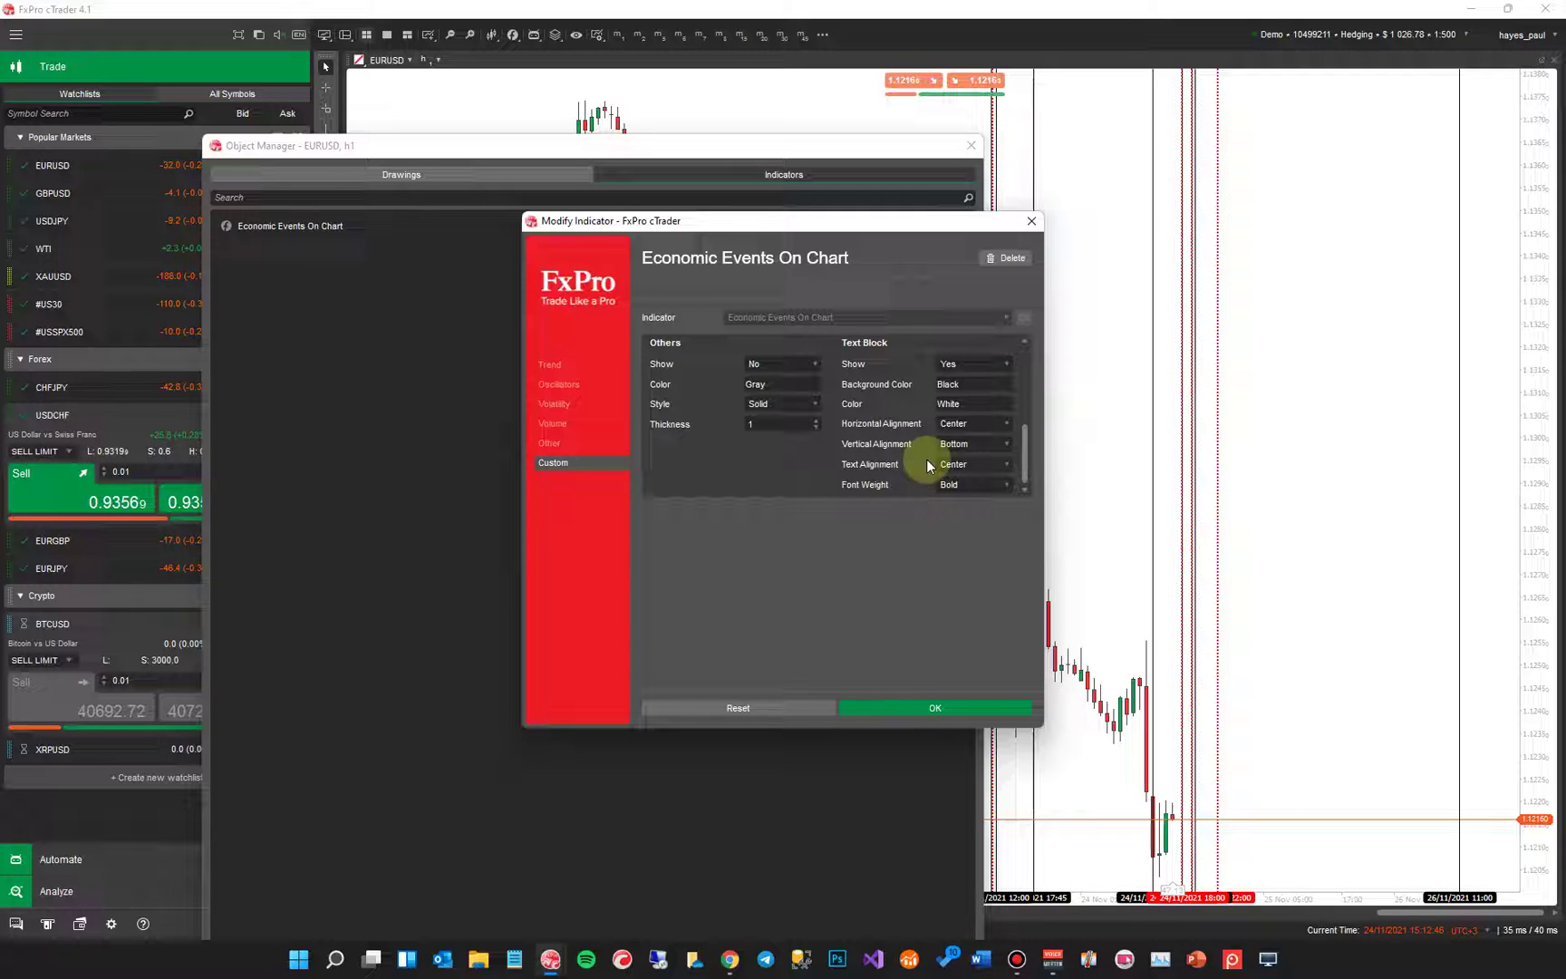
click(900, 703)
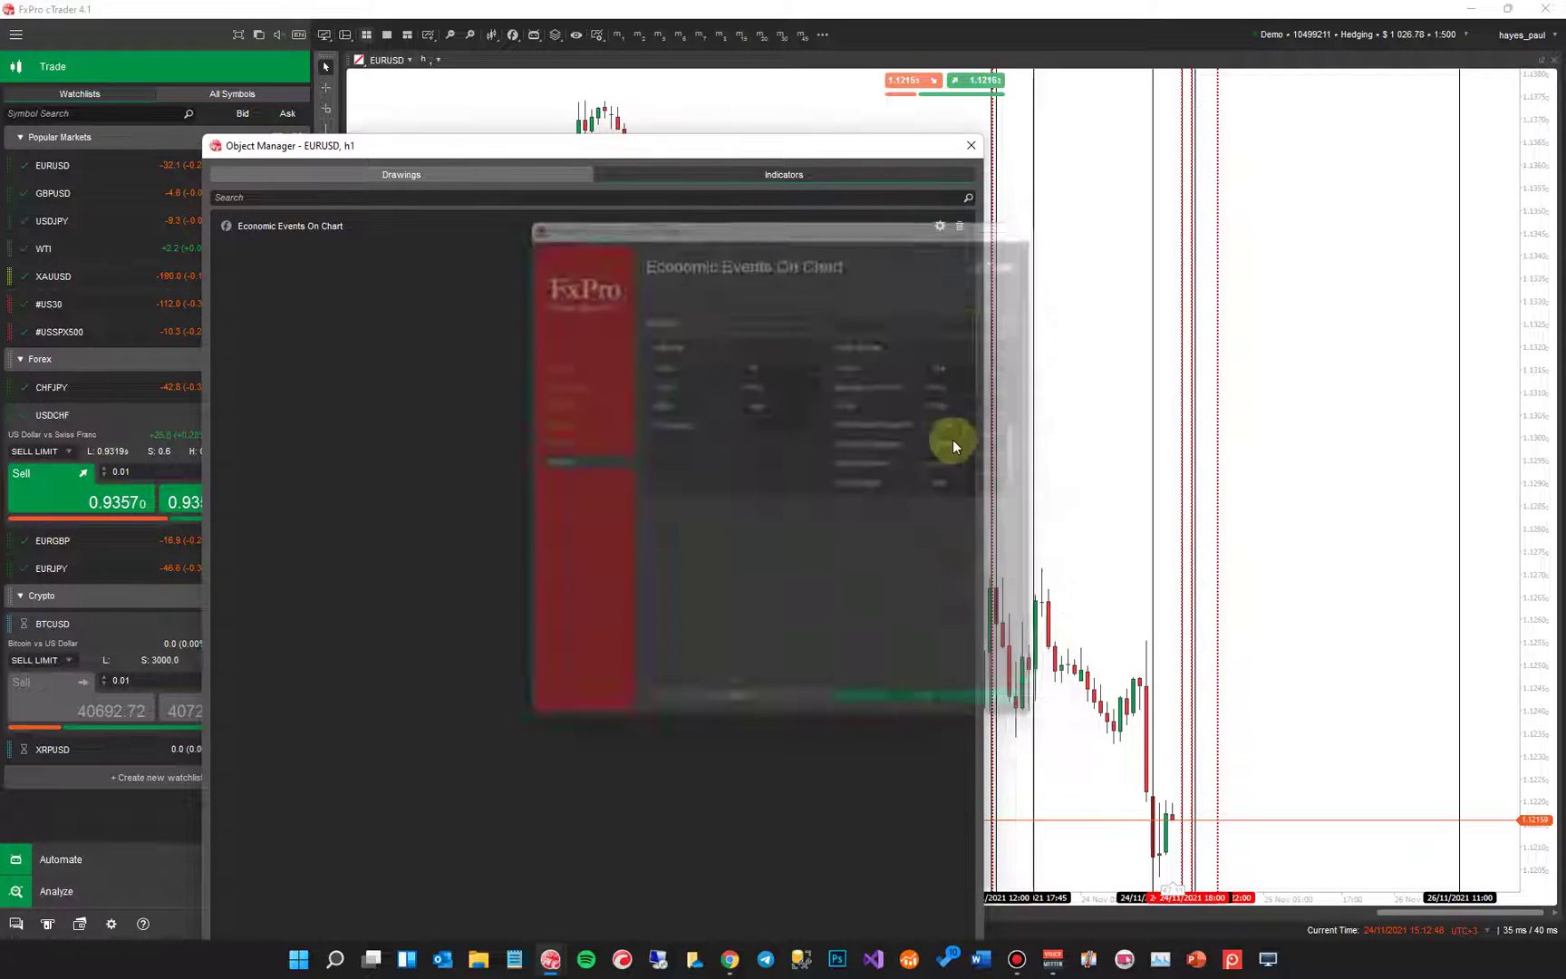
click(970, 146)
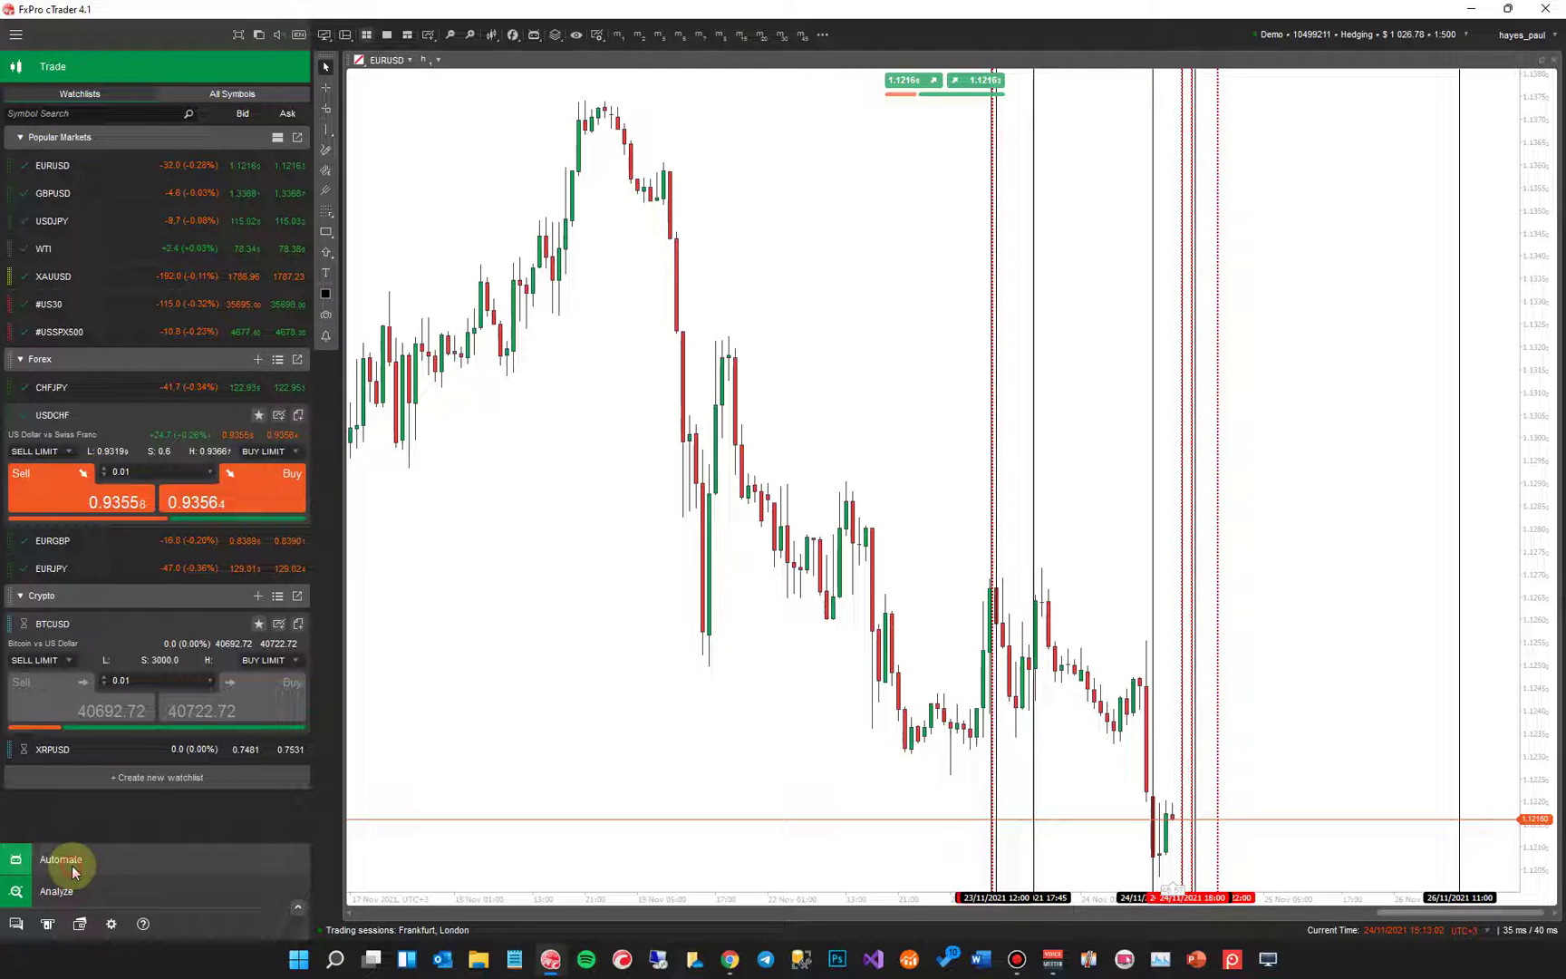
Step: Read through the Economic Events On Chart source code in Automate, then return to the ClickAlgo page in Chrome
click(62, 859)
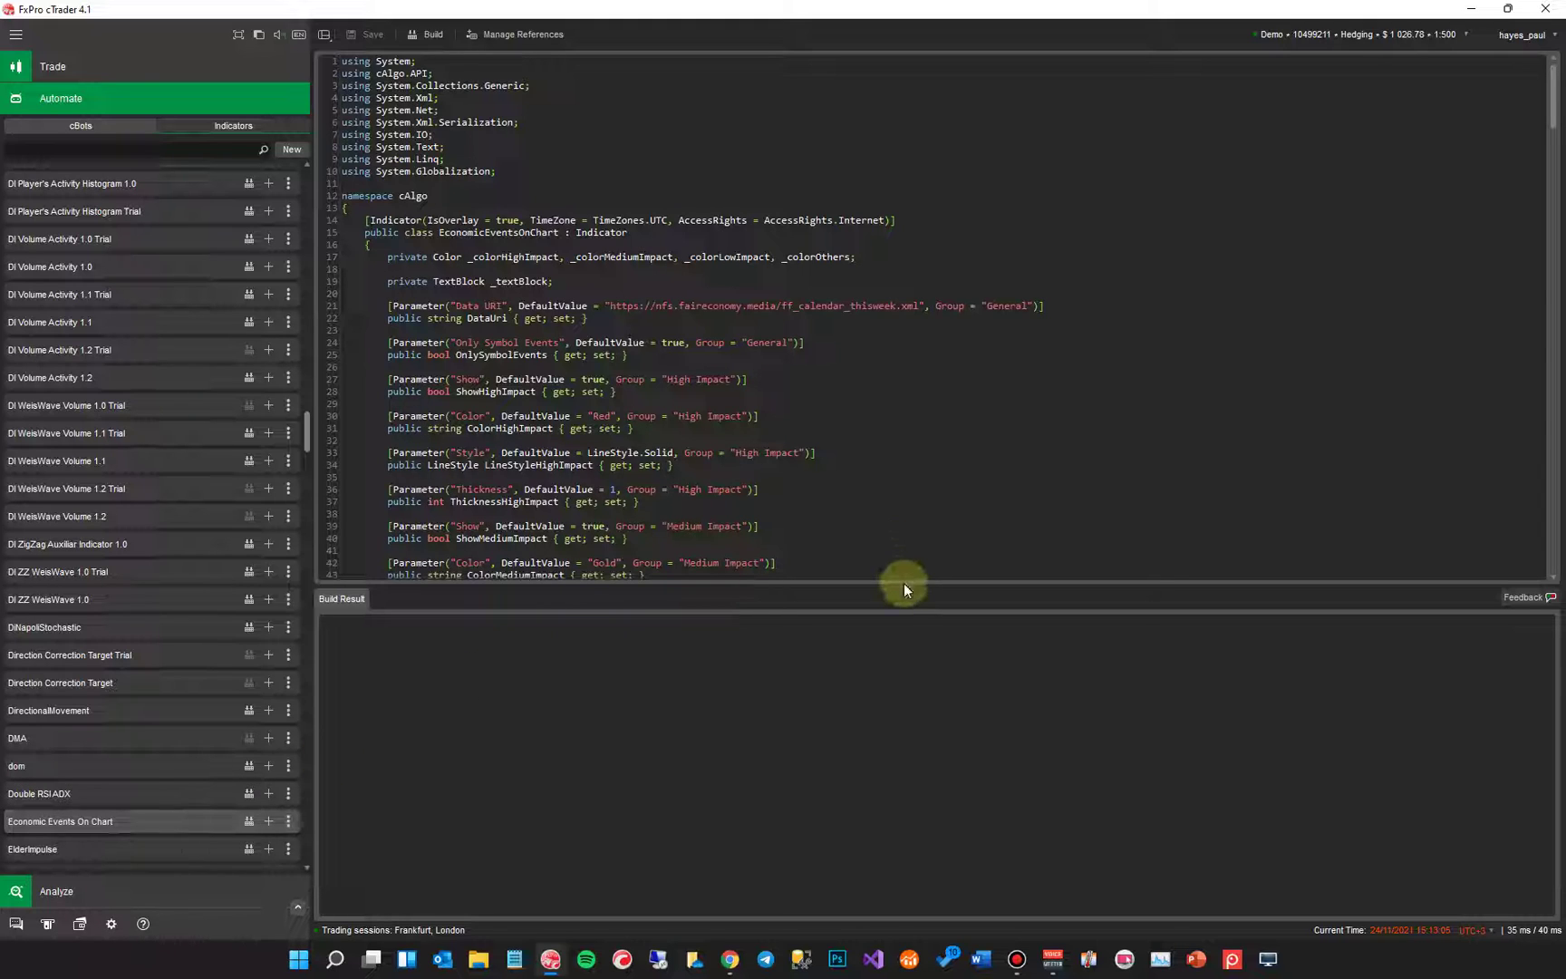
drag(904, 588, 854, 801)
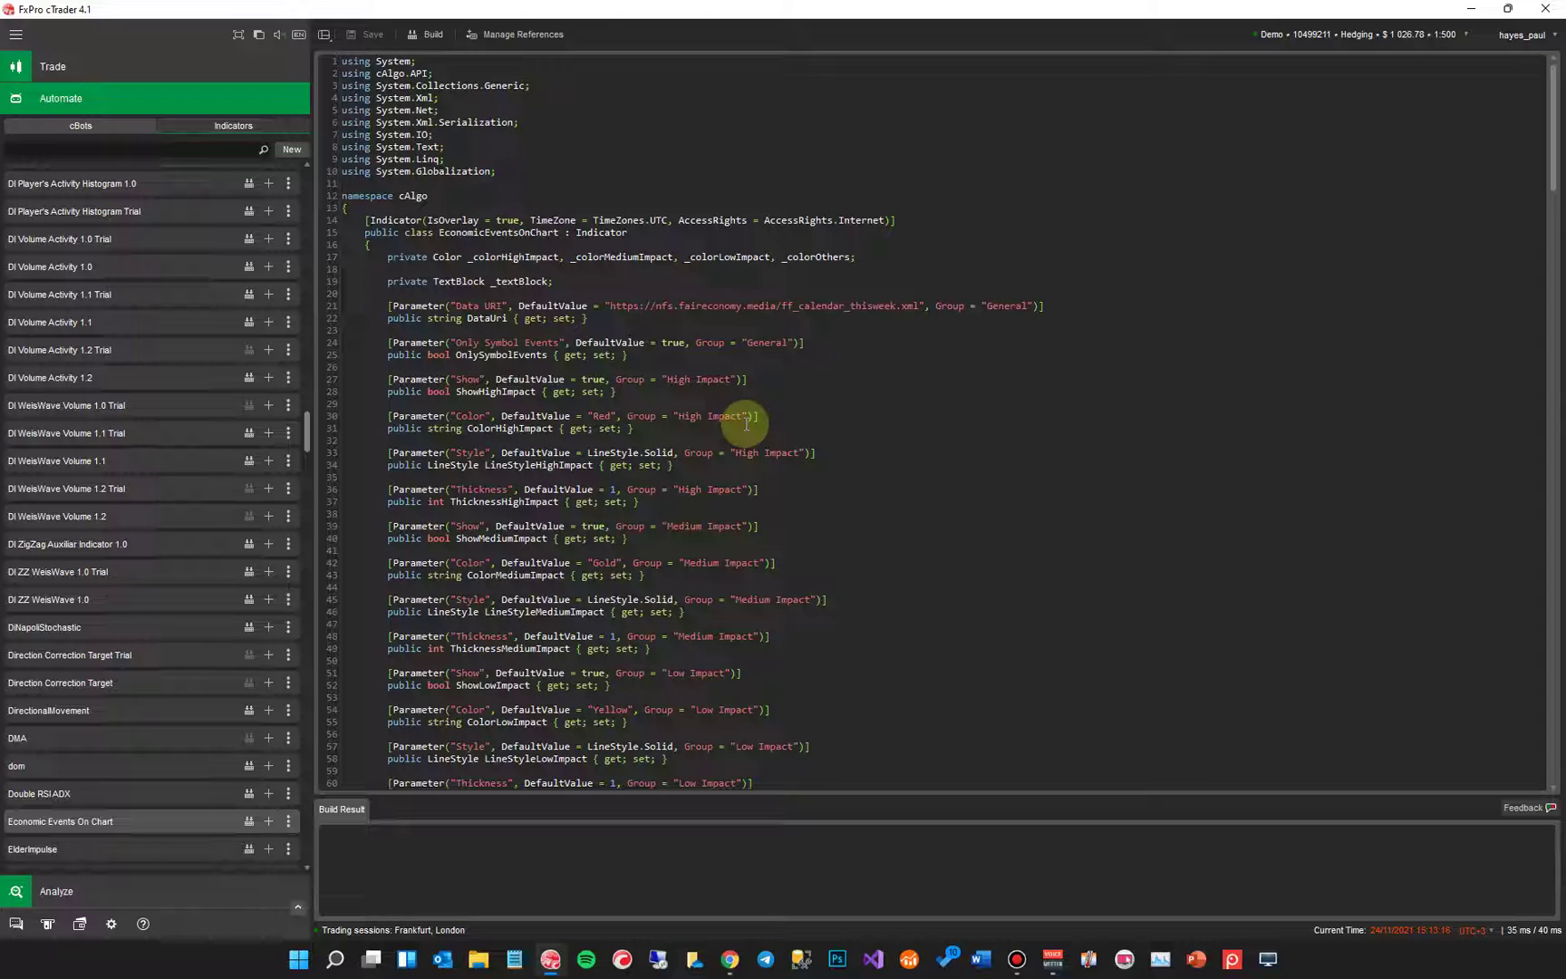
scroll(943, 657, down, 15)
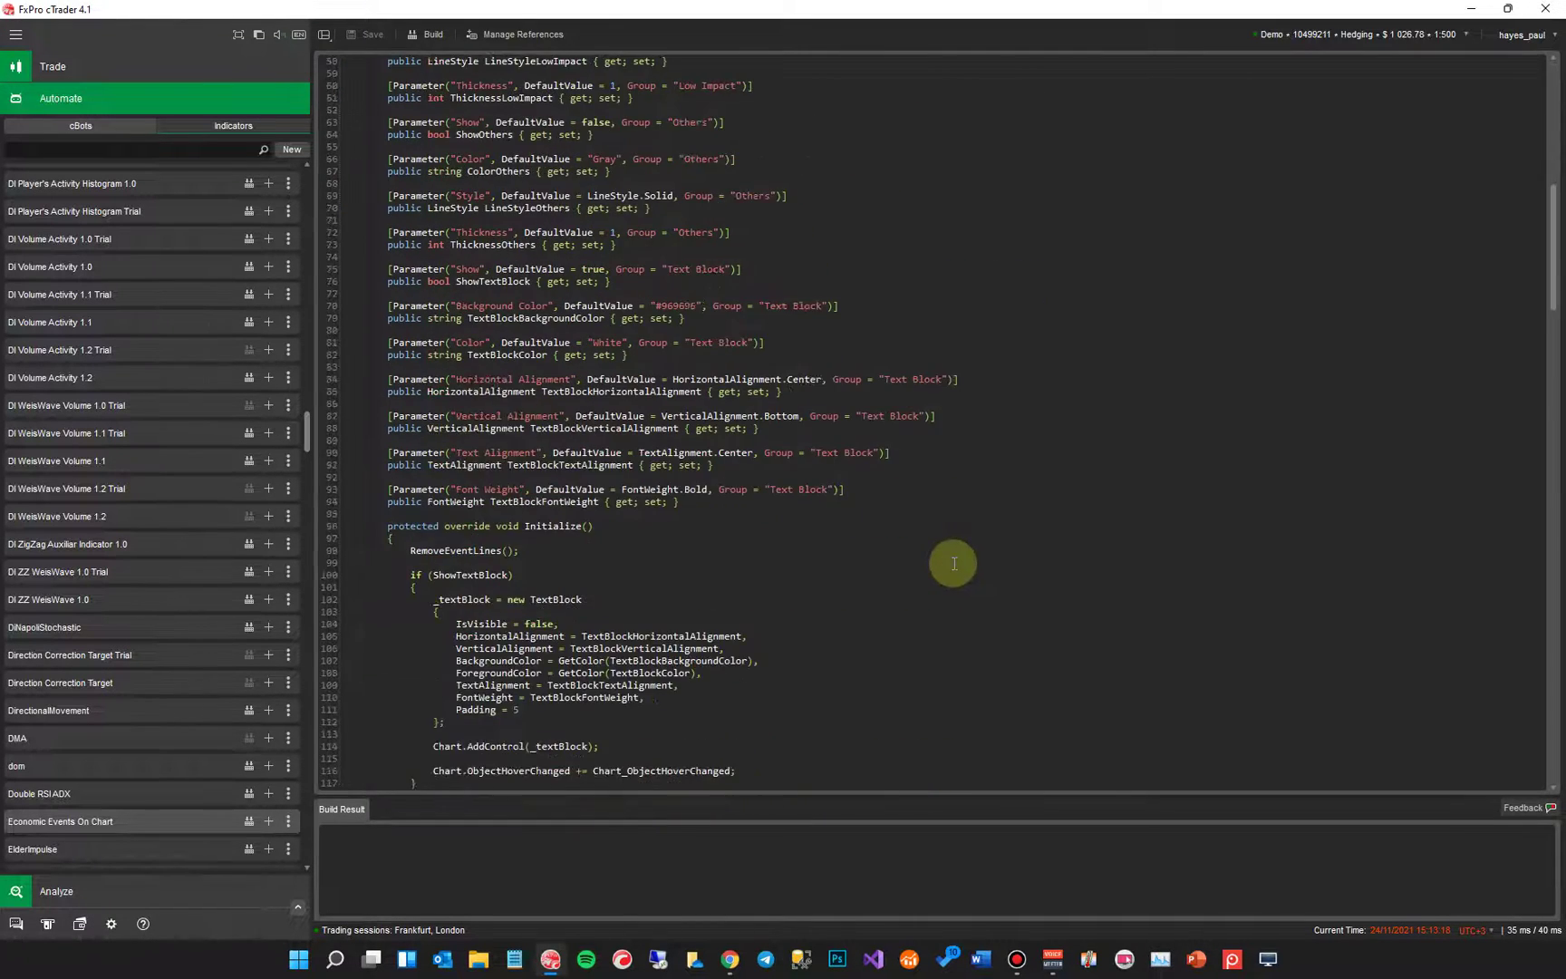
scroll(953, 564, down, 12)
scroll(953, 561, down, 4)
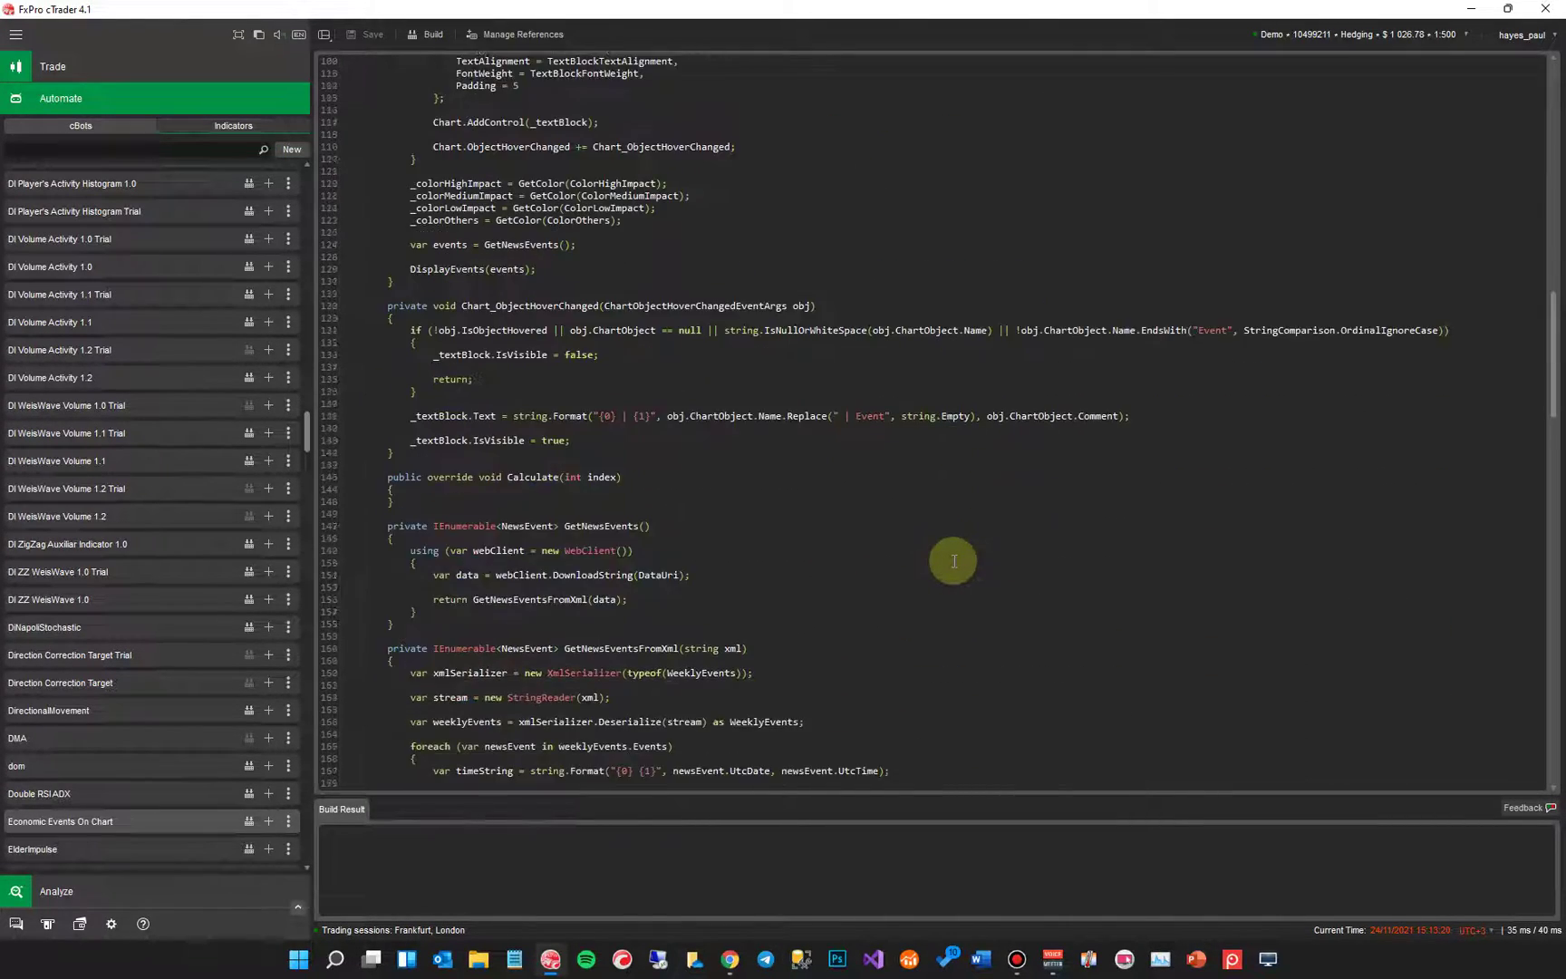
scroll(954, 561, down, 6)
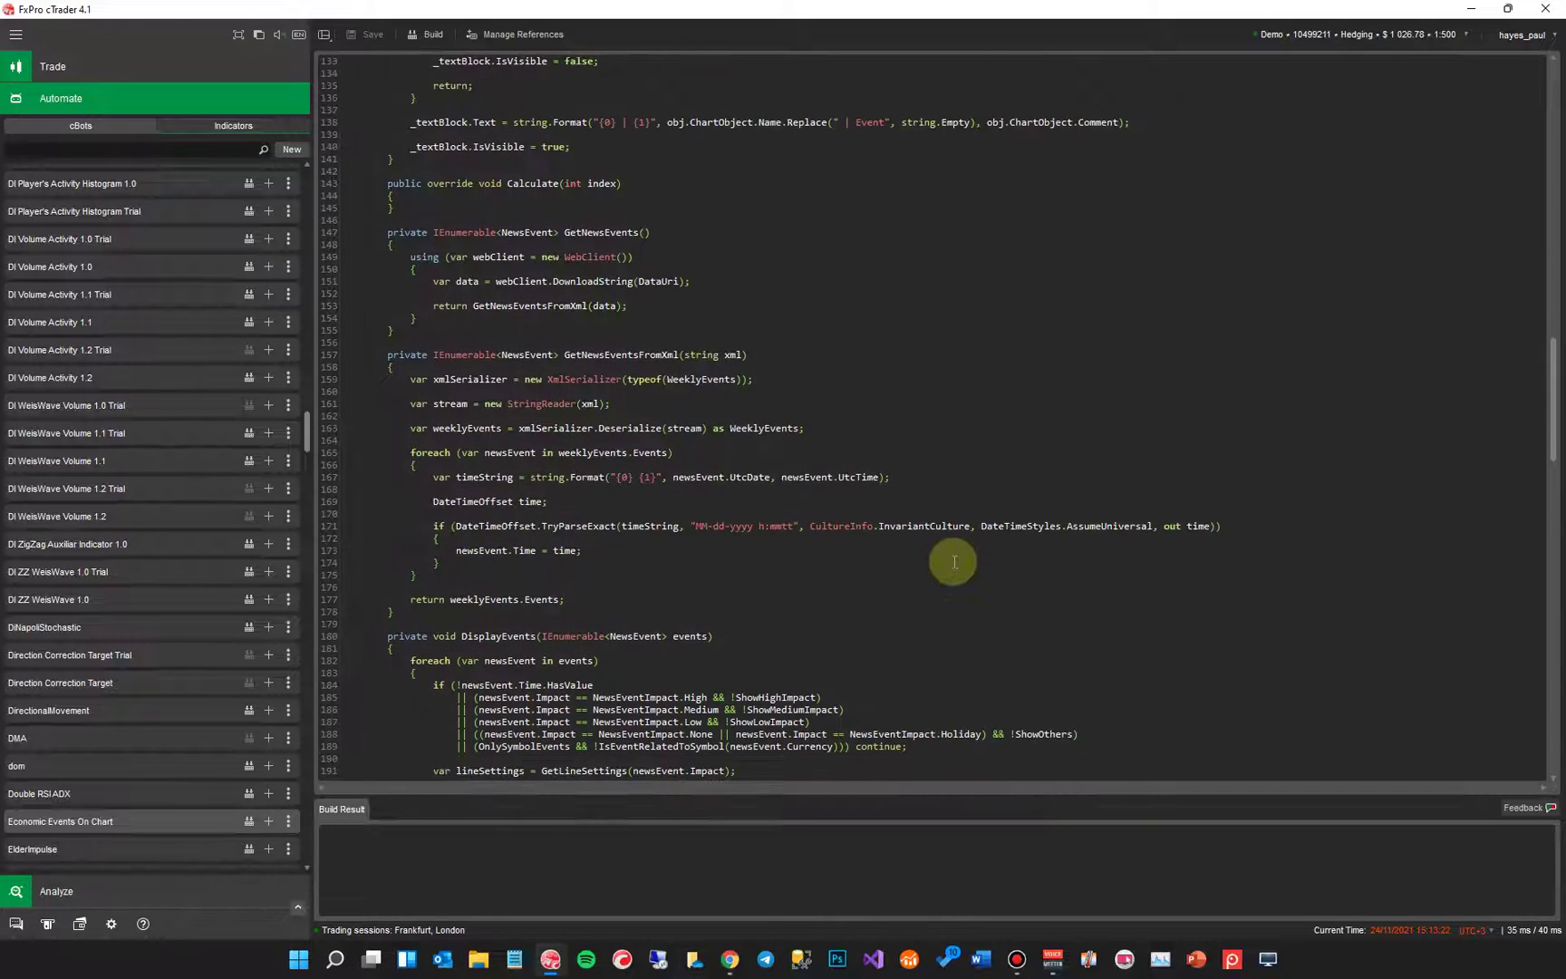
scroll(953, 562, down, 4)
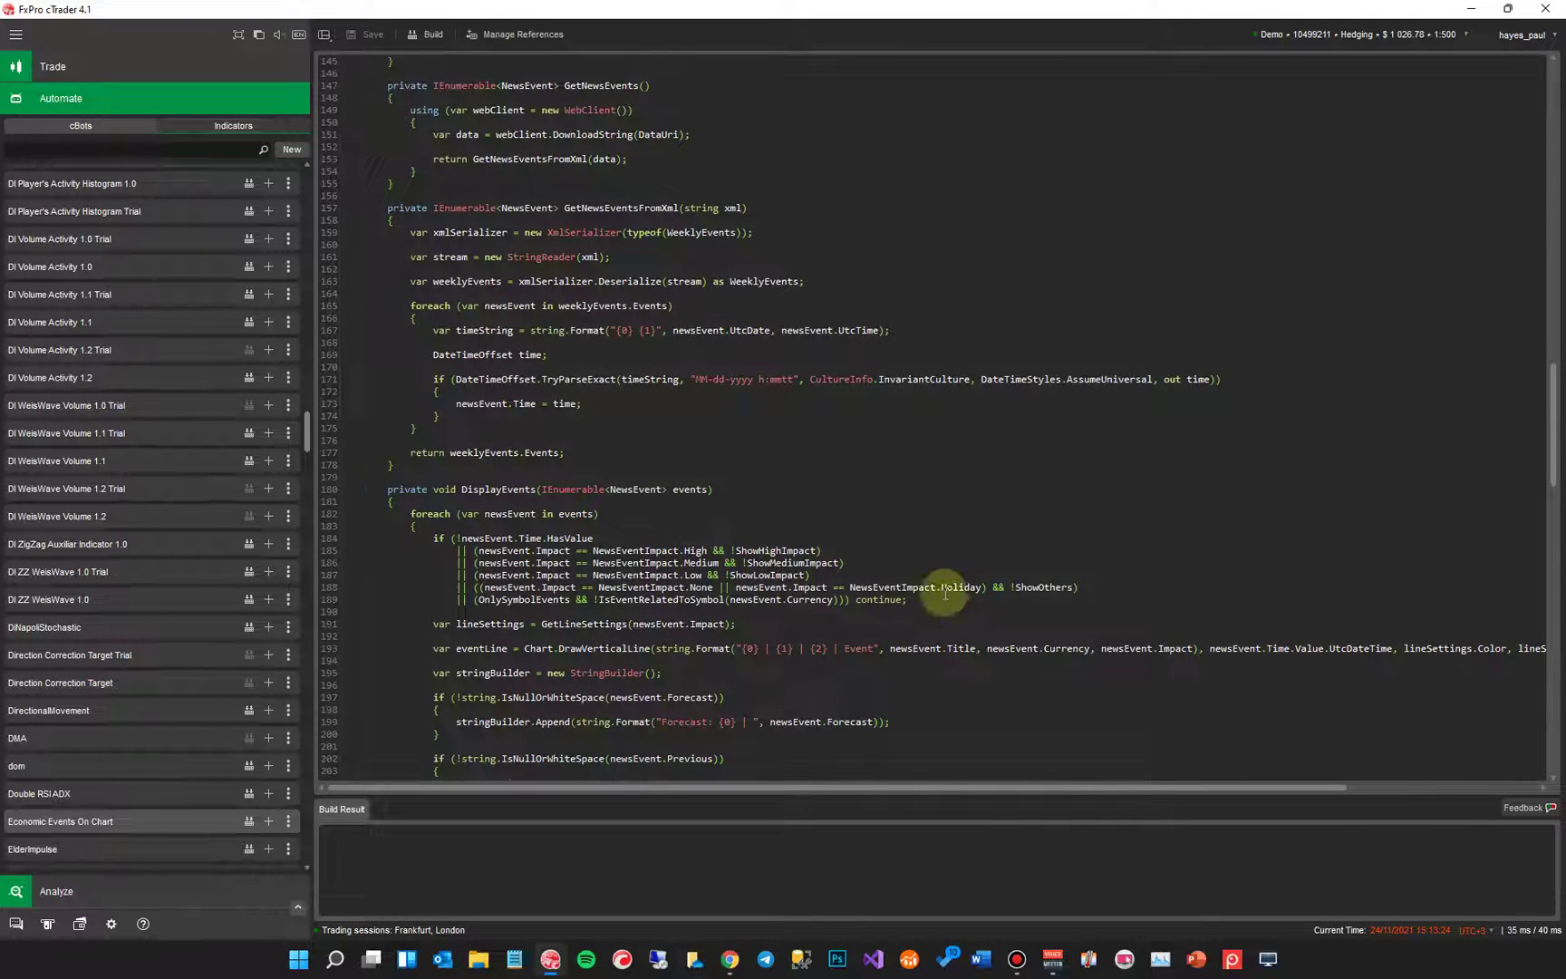
click(730, 959)
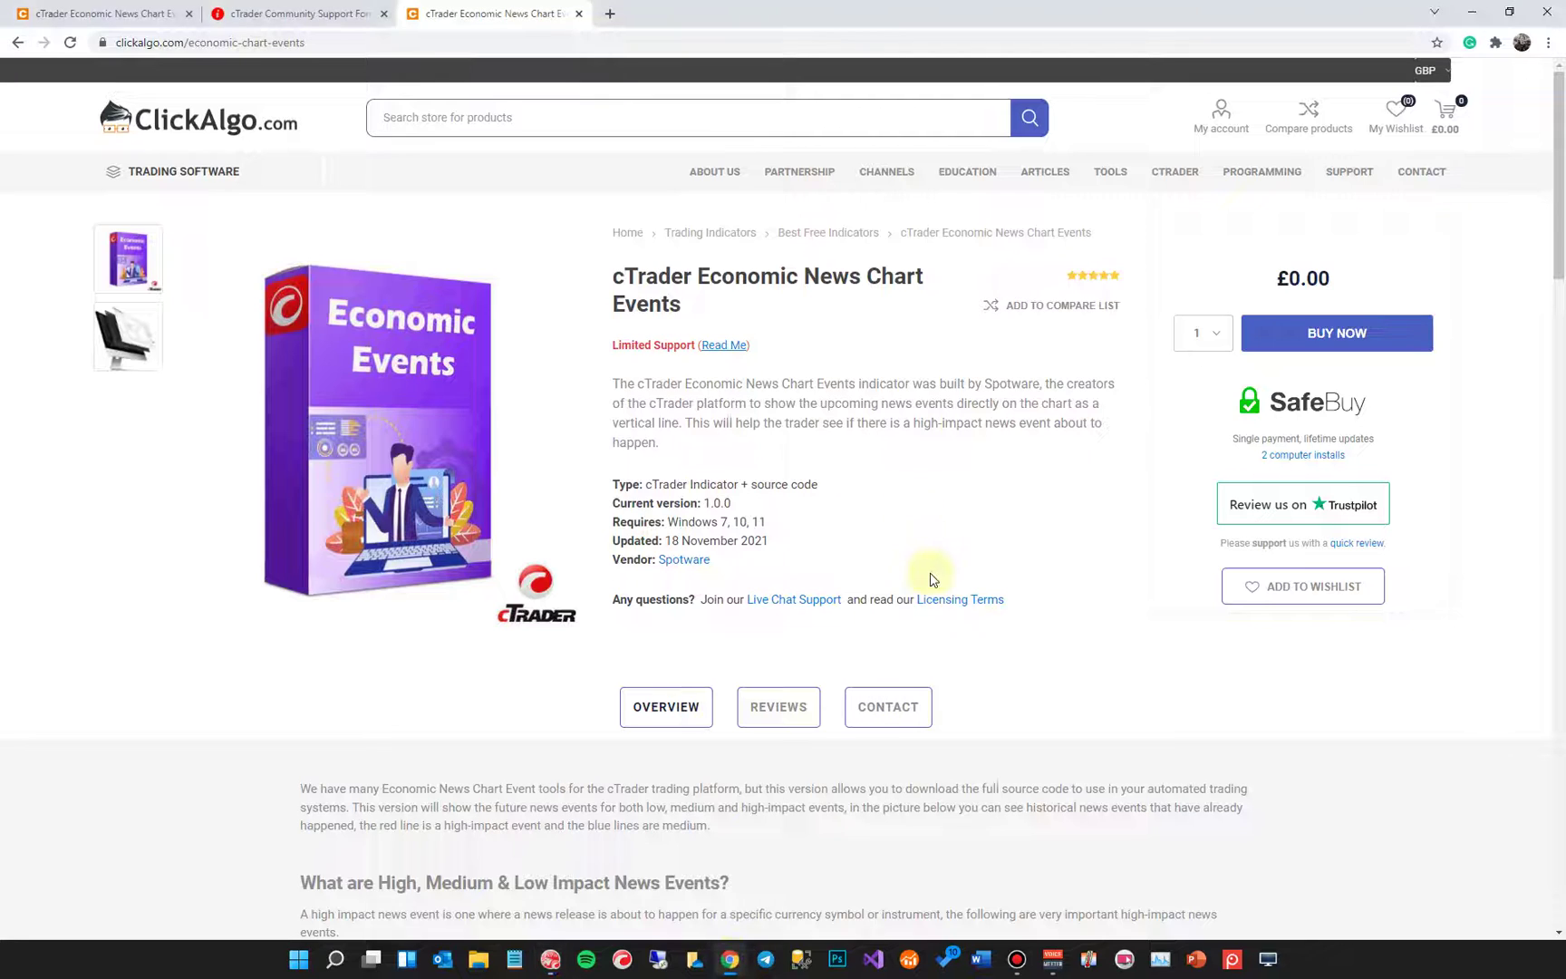
scroll(734, 684, down, 14)
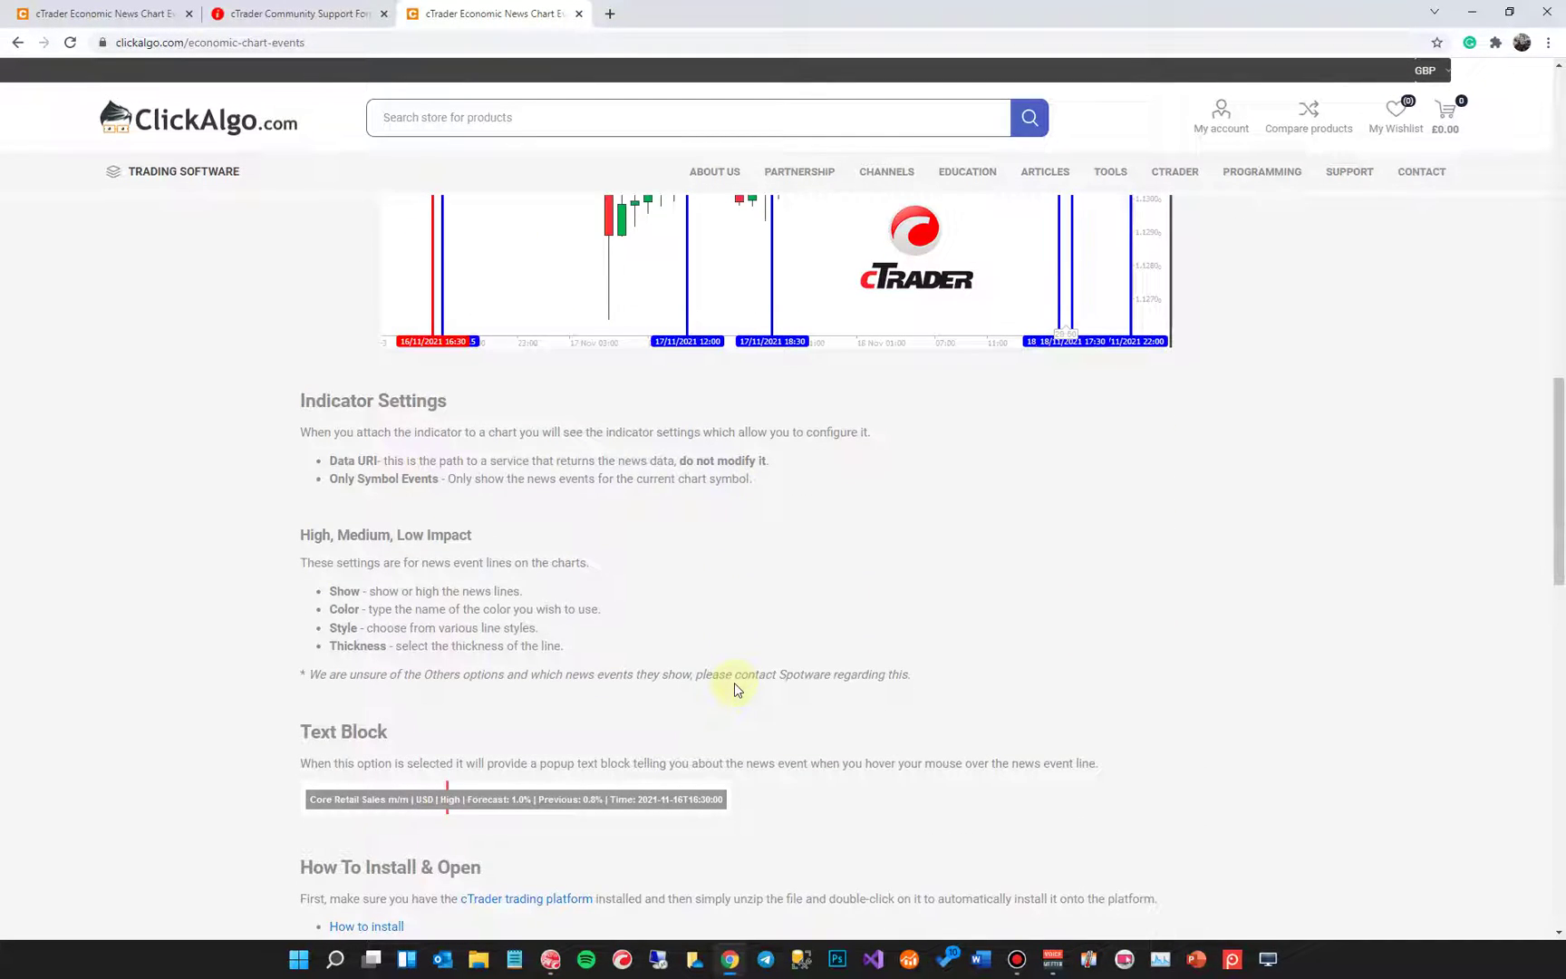
scroll(734, 684, down, 9)
scroll(734, 684, up, 3)
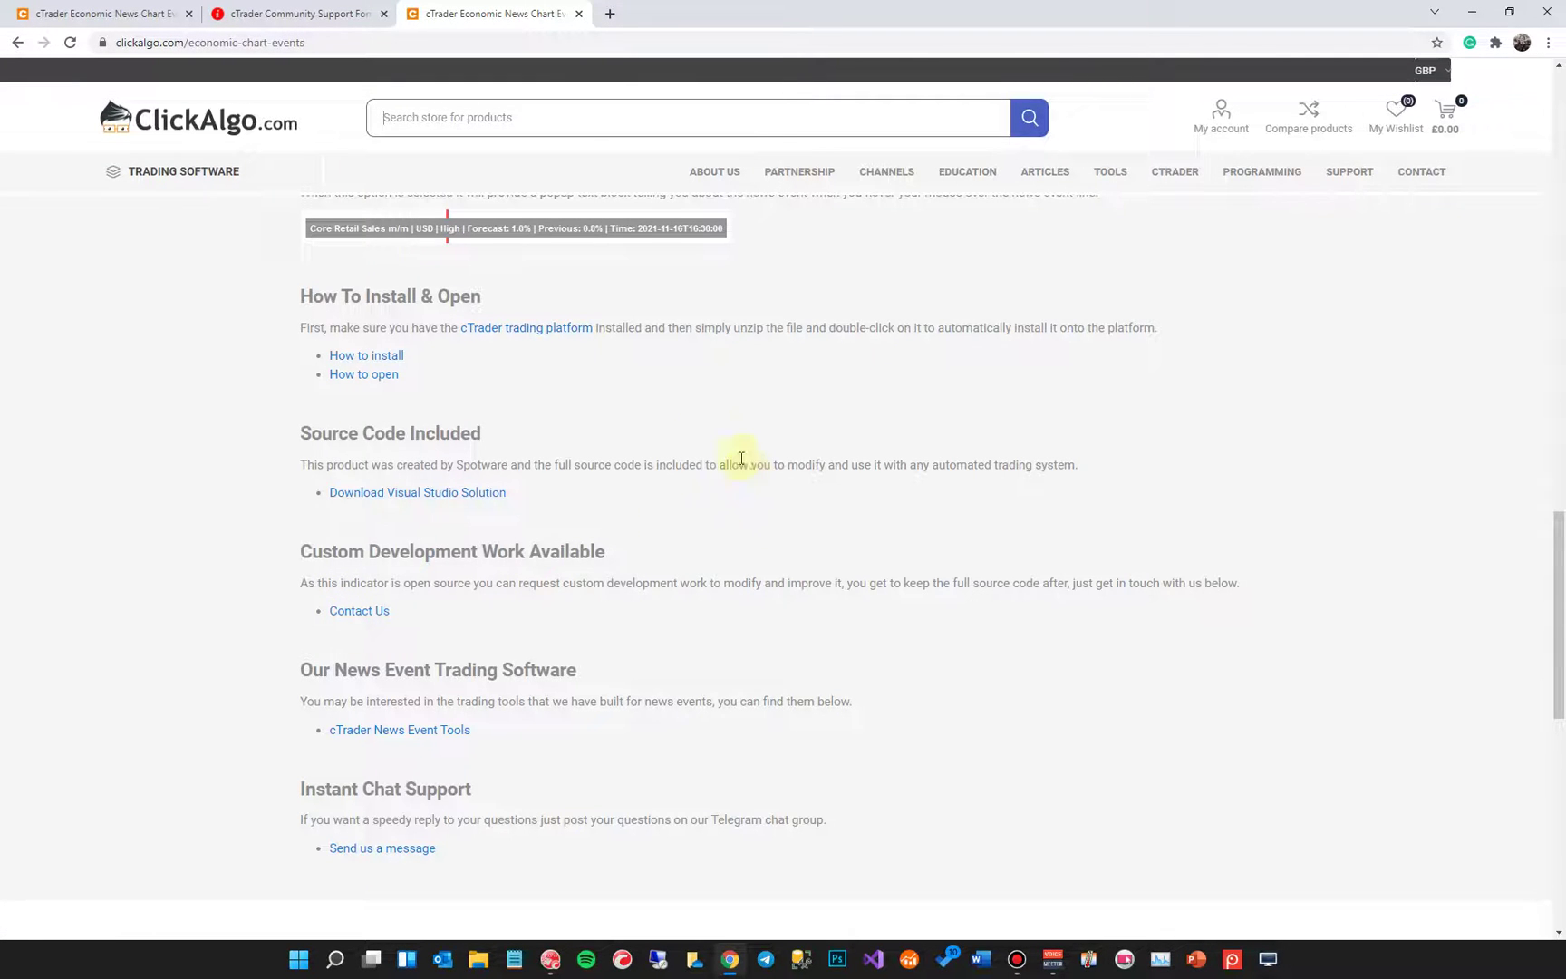
scroll(705, 417, up, 15)
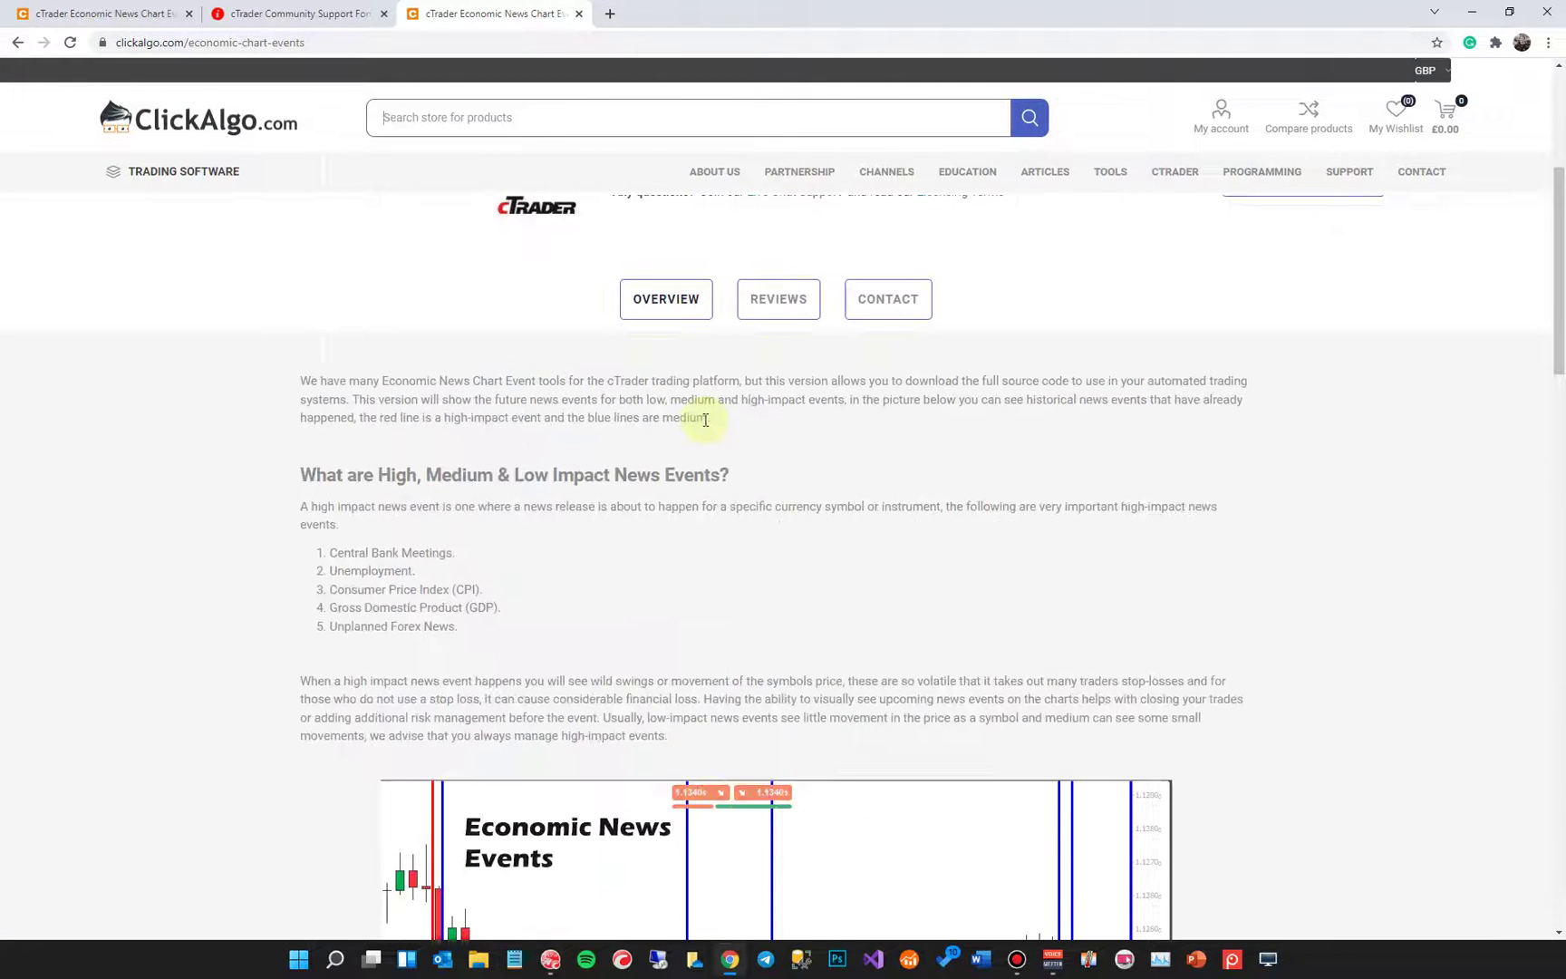
scroll(675, 369, up, 5)
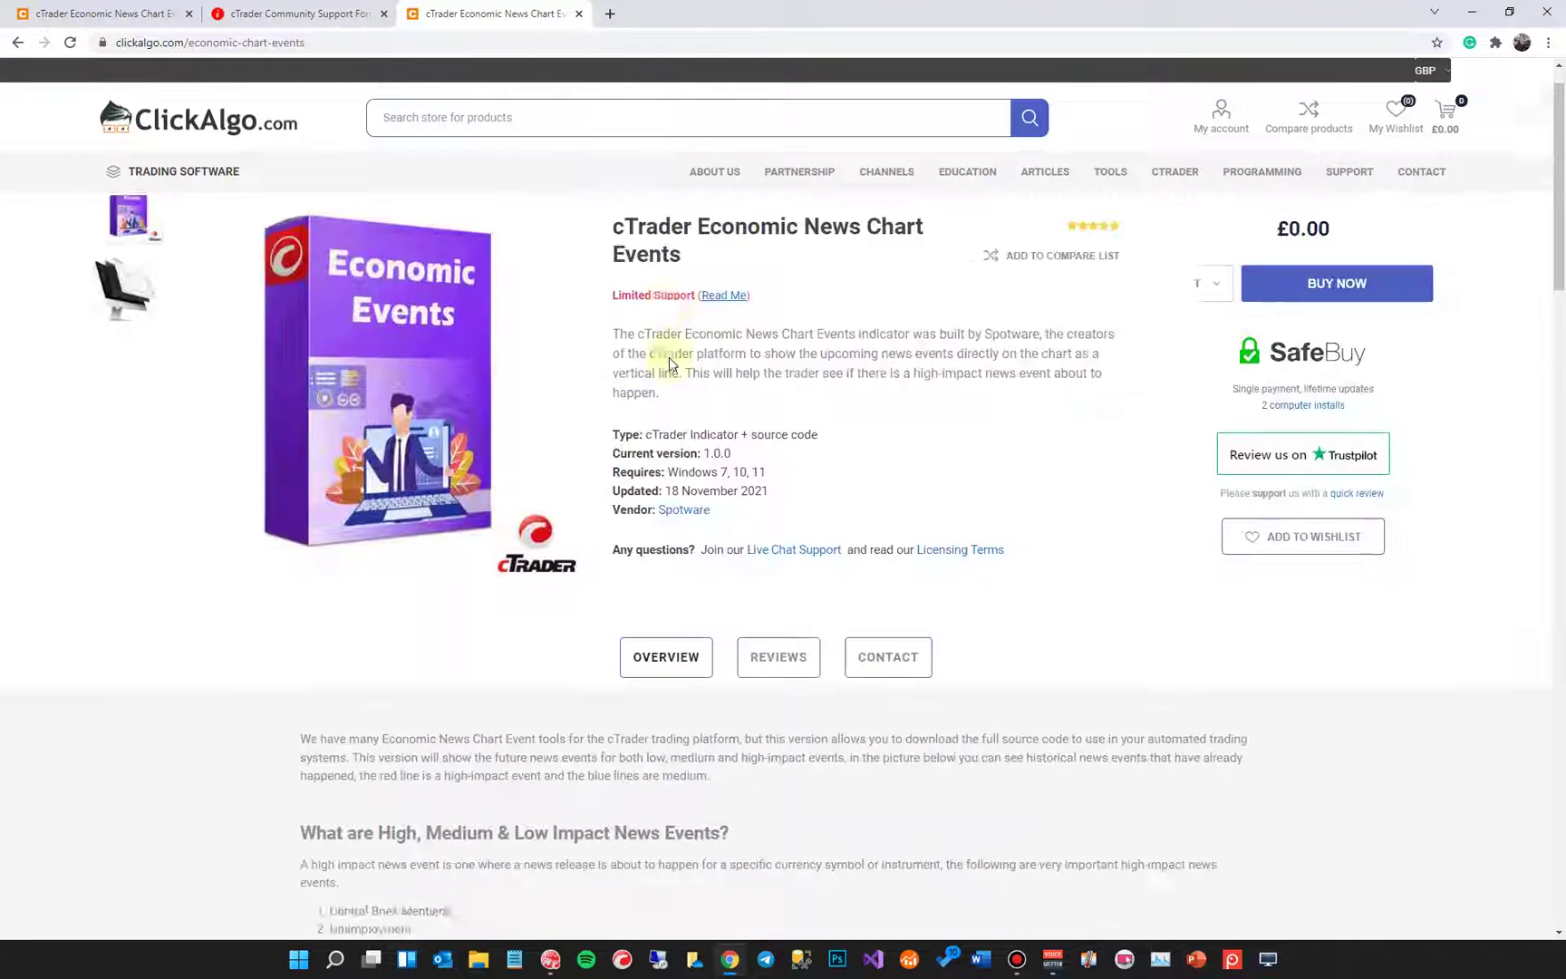